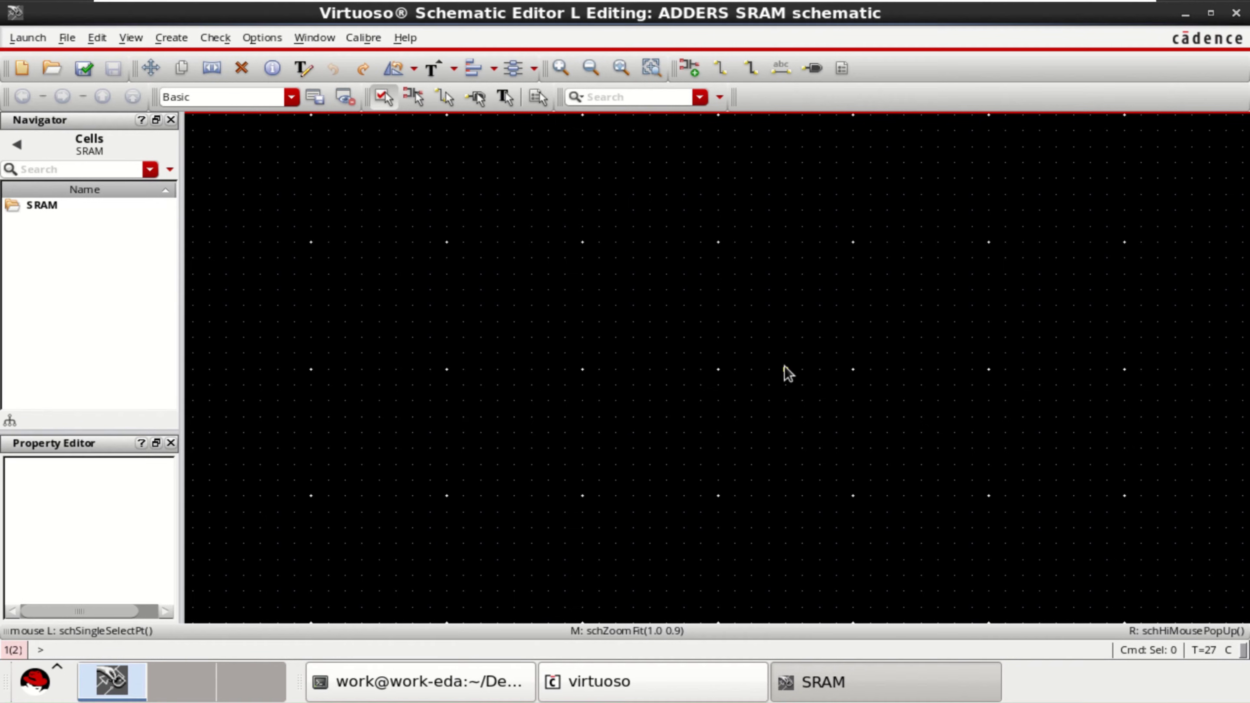
Place two gpdk045 nmos1v symbol instances, NM0 and NM1, side by side on the schematic.
{"action": "left_click", "coordinate": [690, 68]}
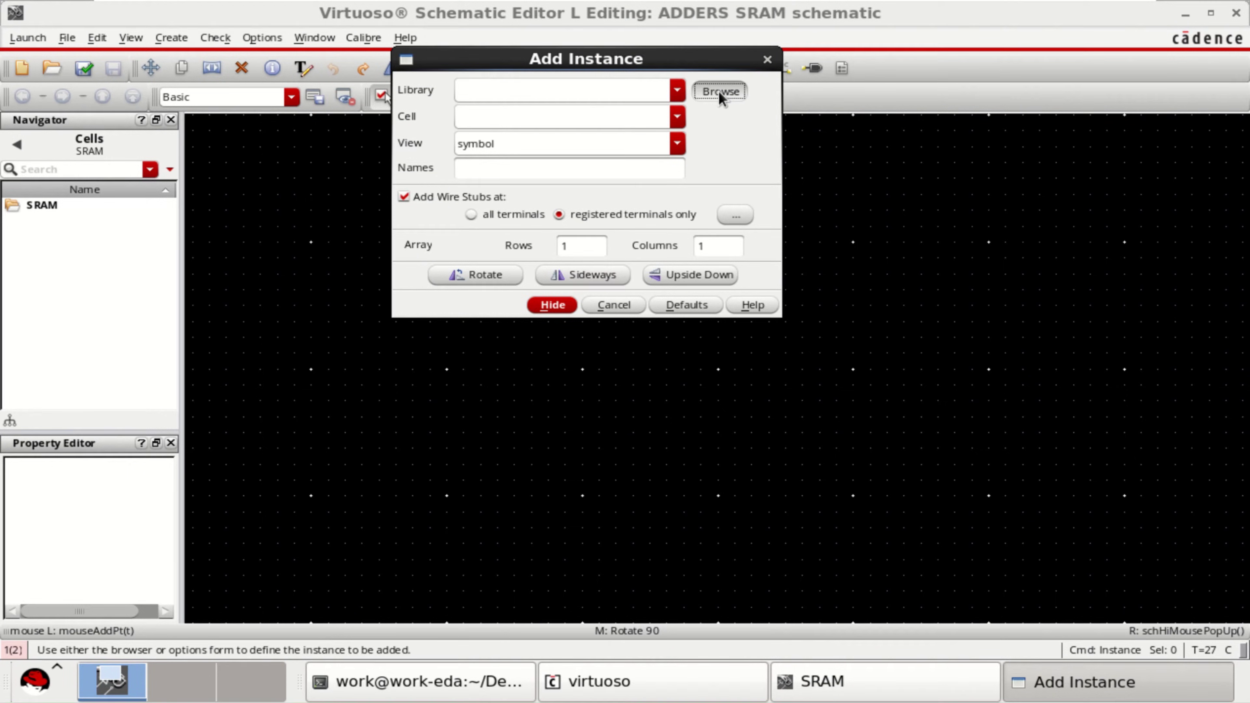
{"action": "left_click", "coordinate": [720, 92]}
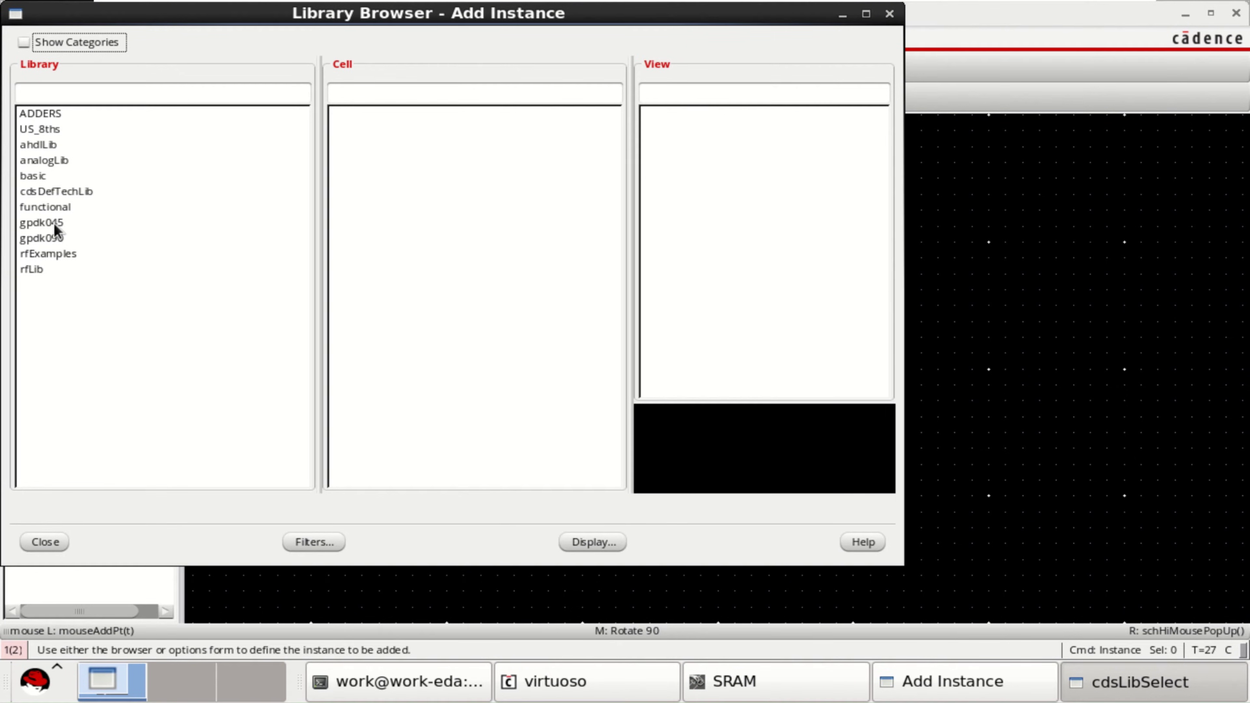
{"action": "left_click", "coordinate": [46, 223]}
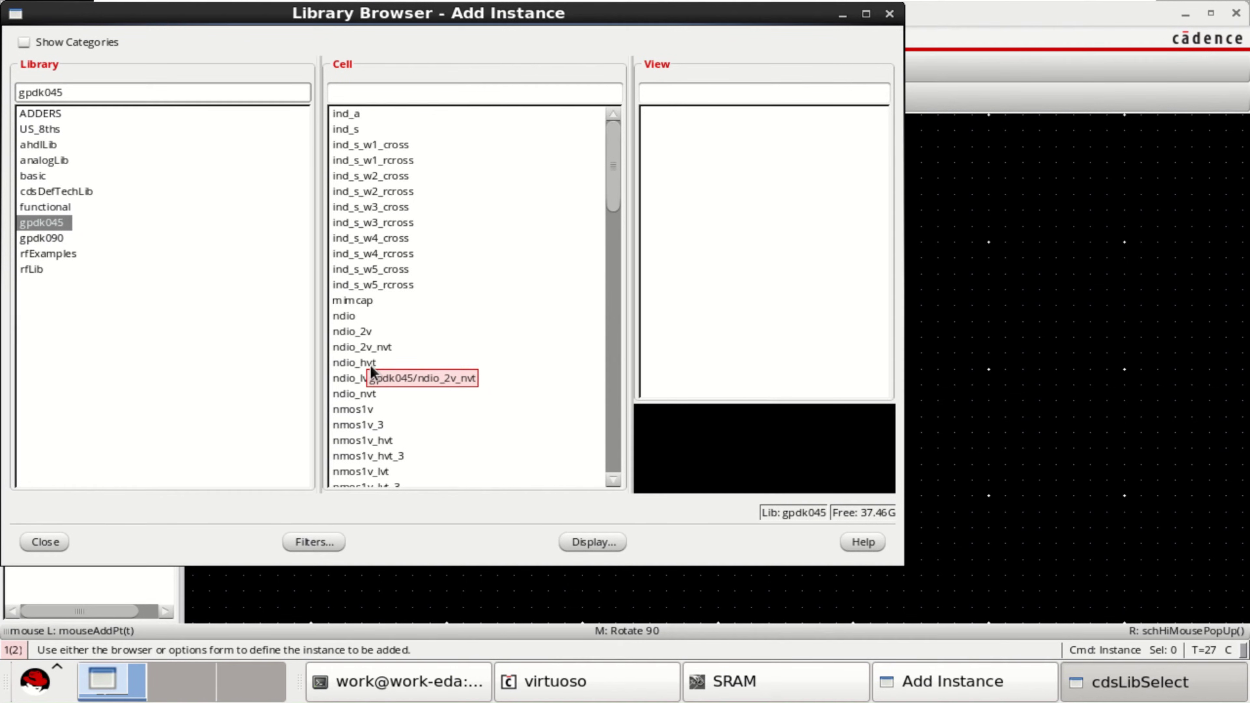
{"action": "left_click", "coordinate": [359, 409]}
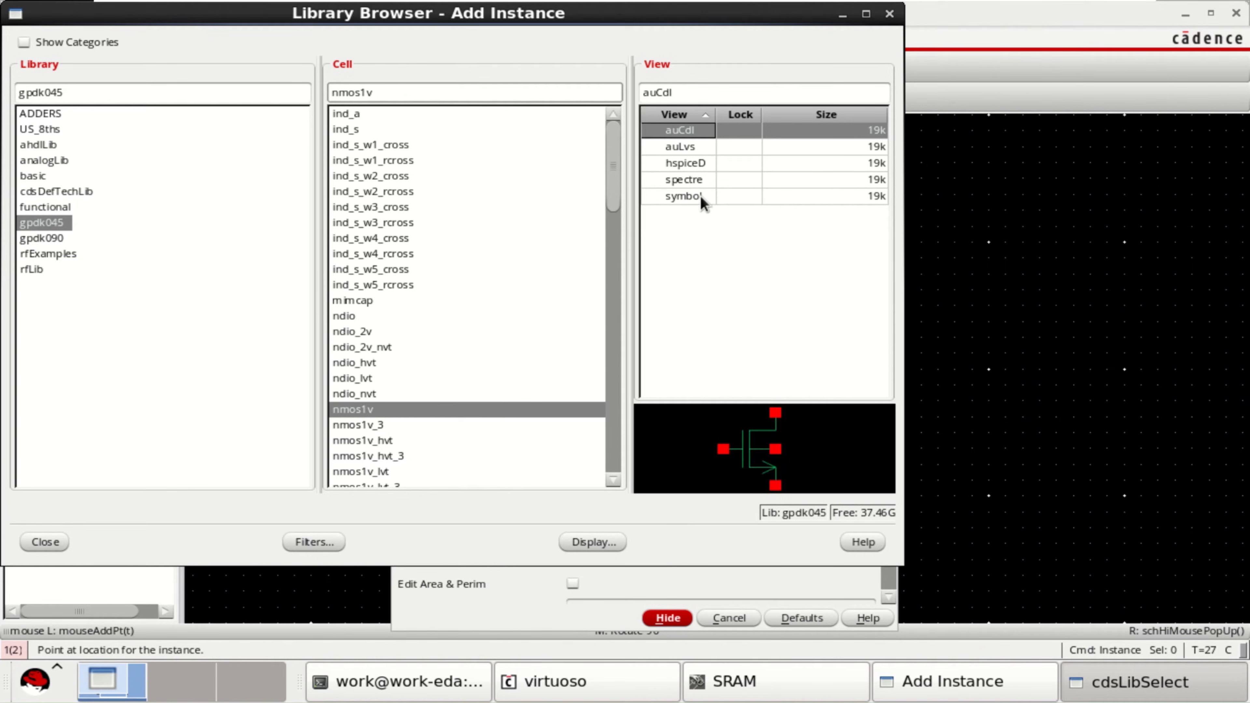
{"action": "left_click", "coordinate": [699, 195]}
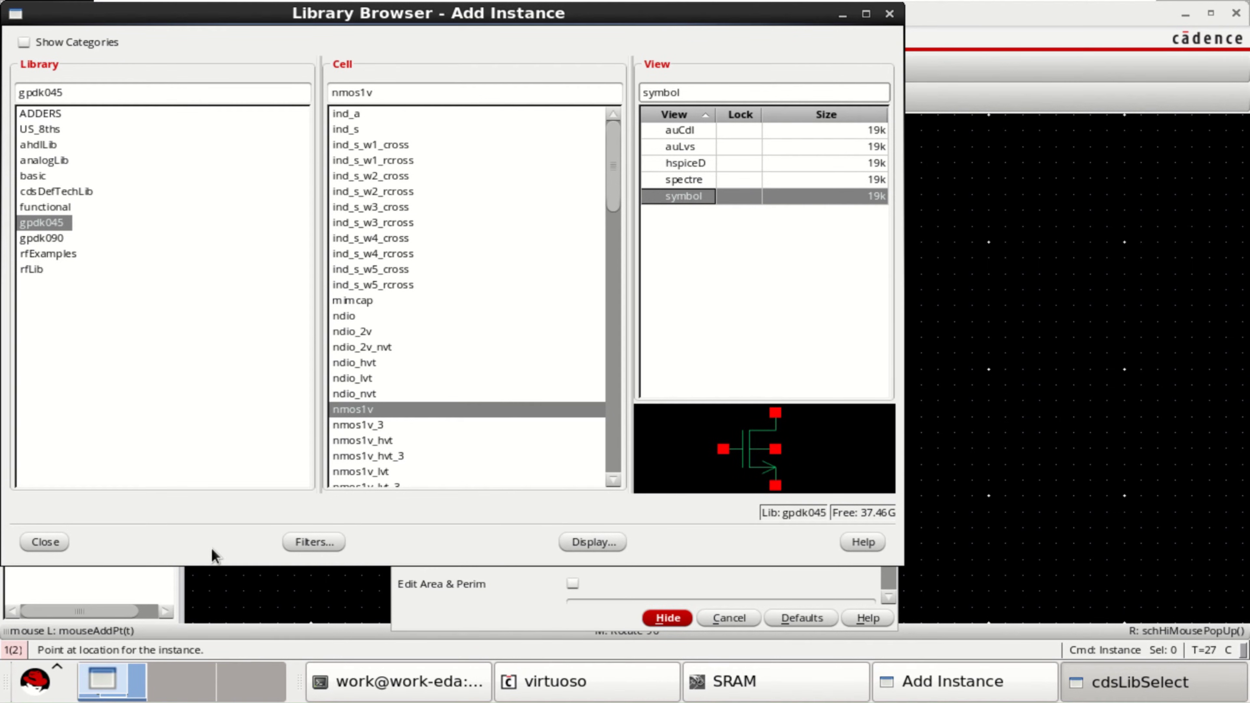
{"action": "left_click", "coordinate": [45, 542]}
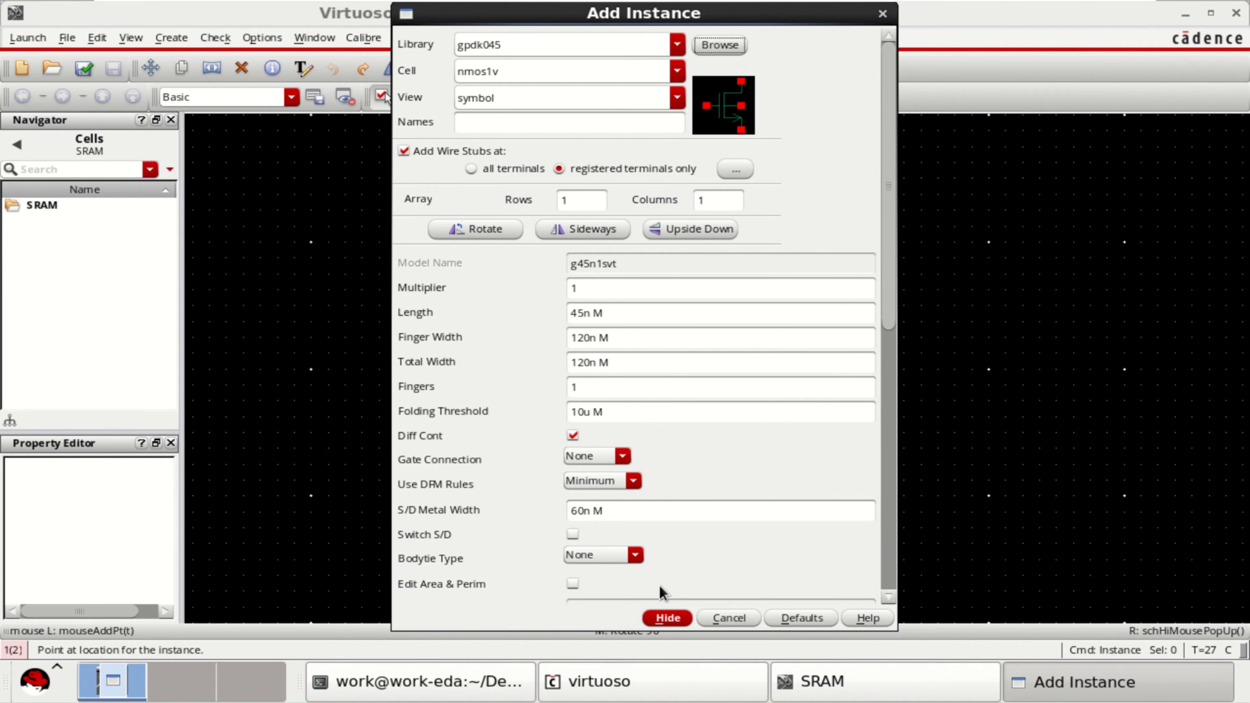
{"action": "left_click", "coordinate": [668, 618]}
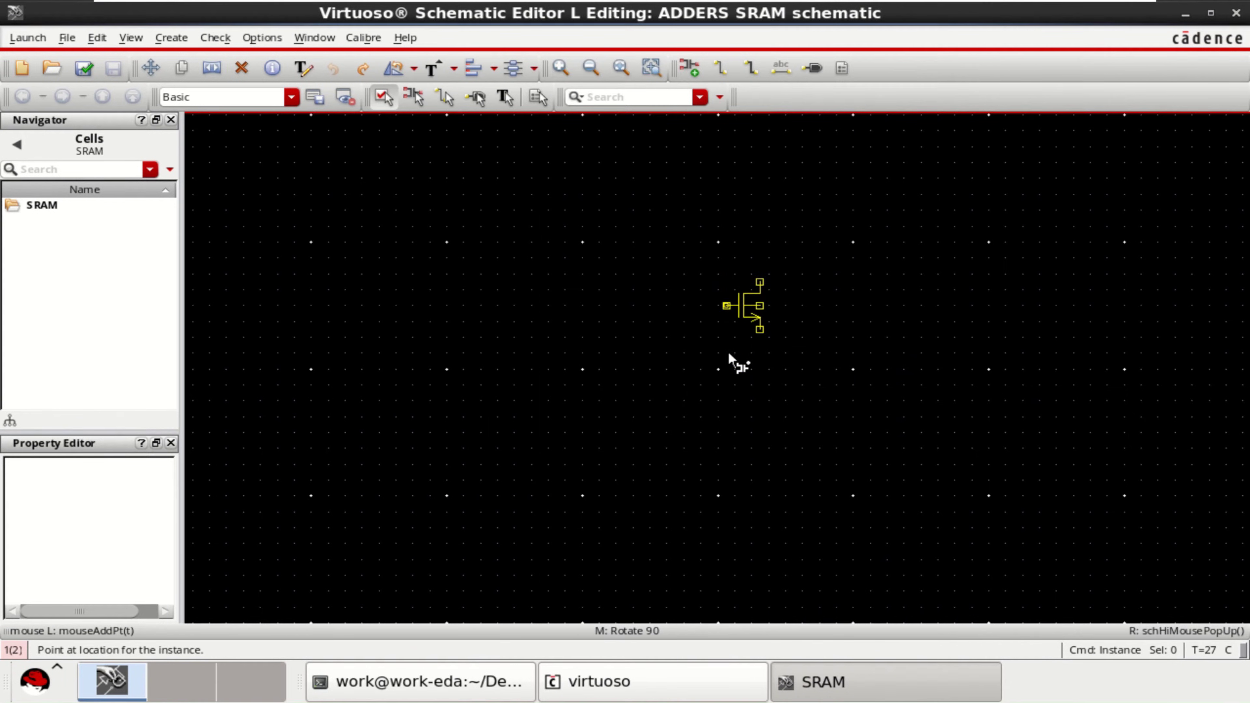
{"action": "left_click", "coordinate": [727, 393]}
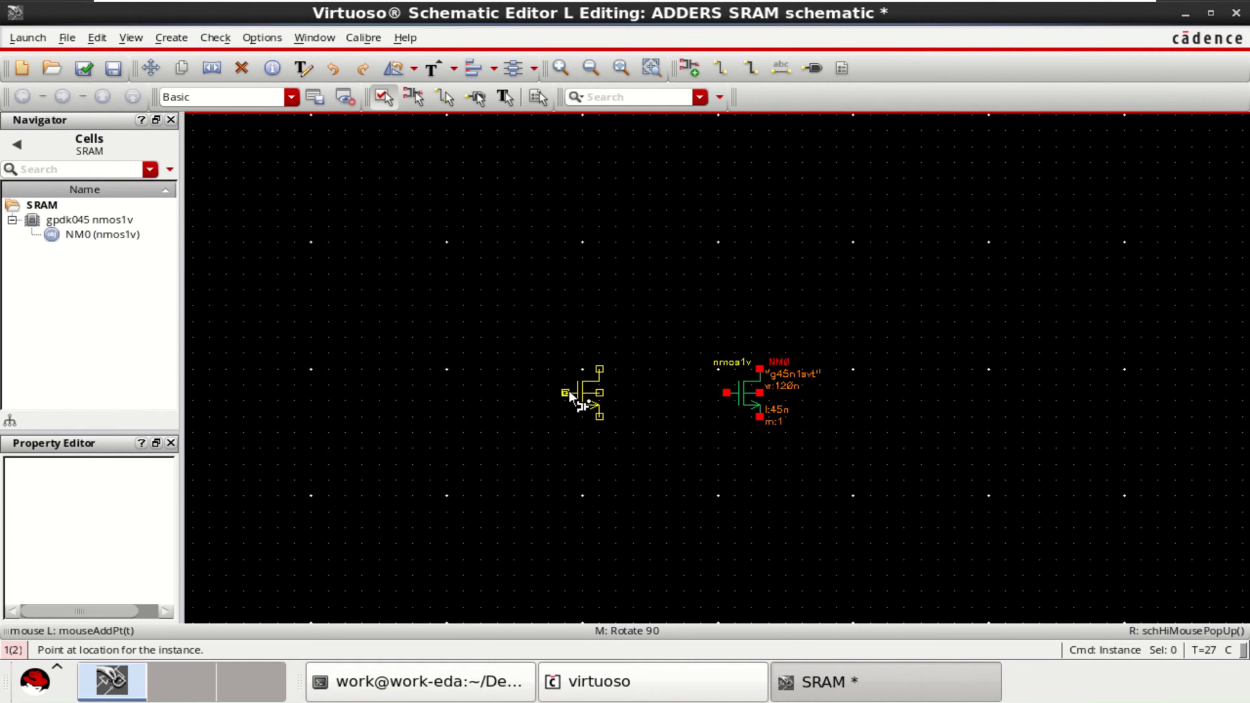
{"action": "left_click", "coordinate": [566, 392]}
{"action": "key", "text": "Escape"}
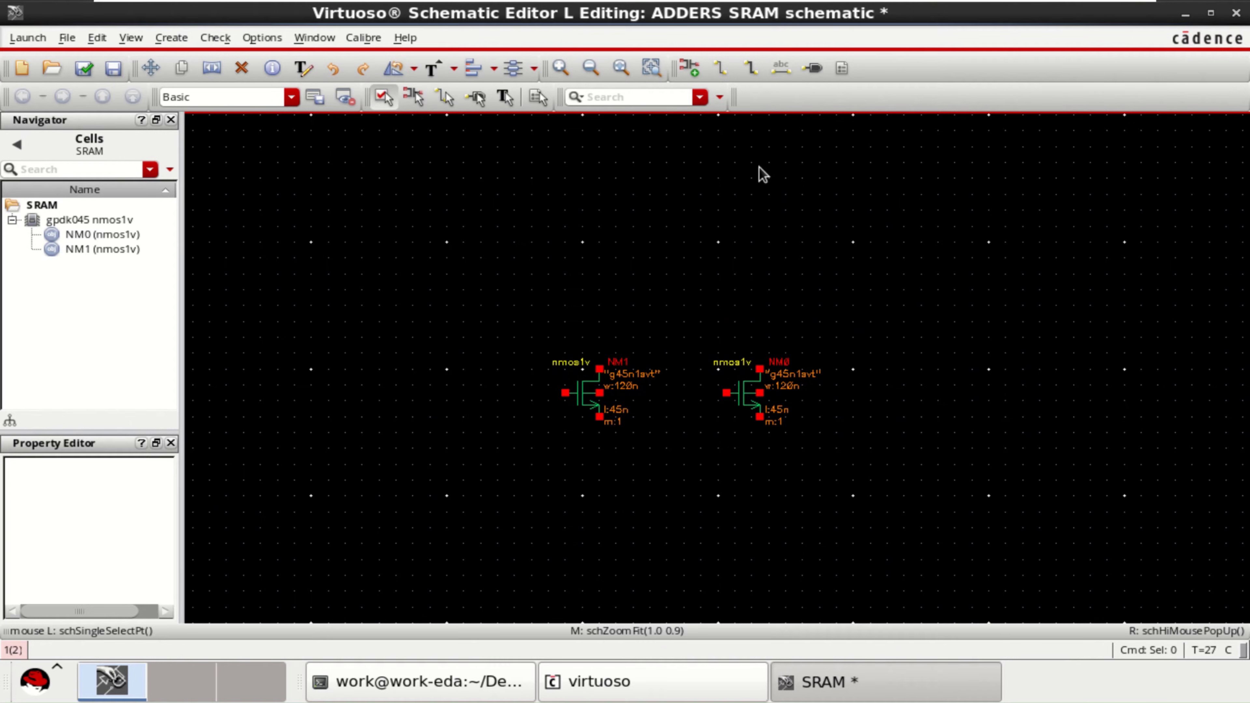
Change the instance cell to pmos1v and place PM0 and PM1 above NM0 and NM1.
{"action": "left_click", "coordinate": [689, 67]}
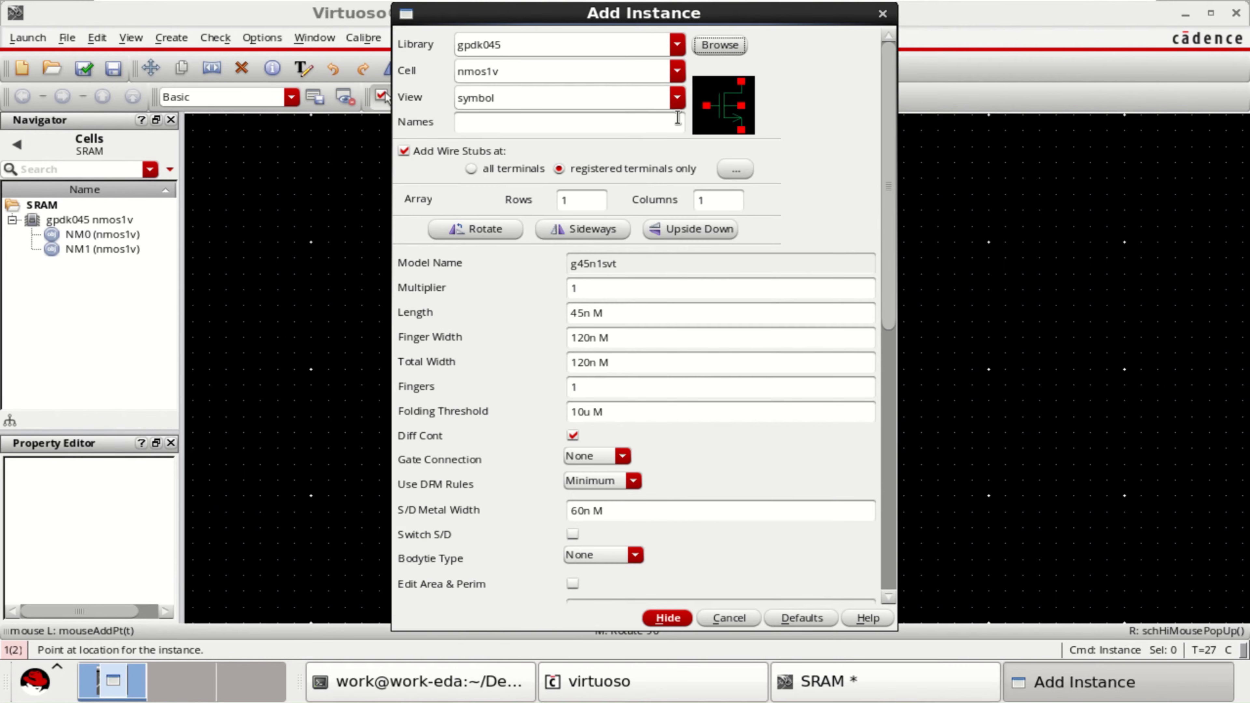
{"action": "left_click", "coordinate": [454, 73]}
{"action": "key", "text": "shift+Left"}
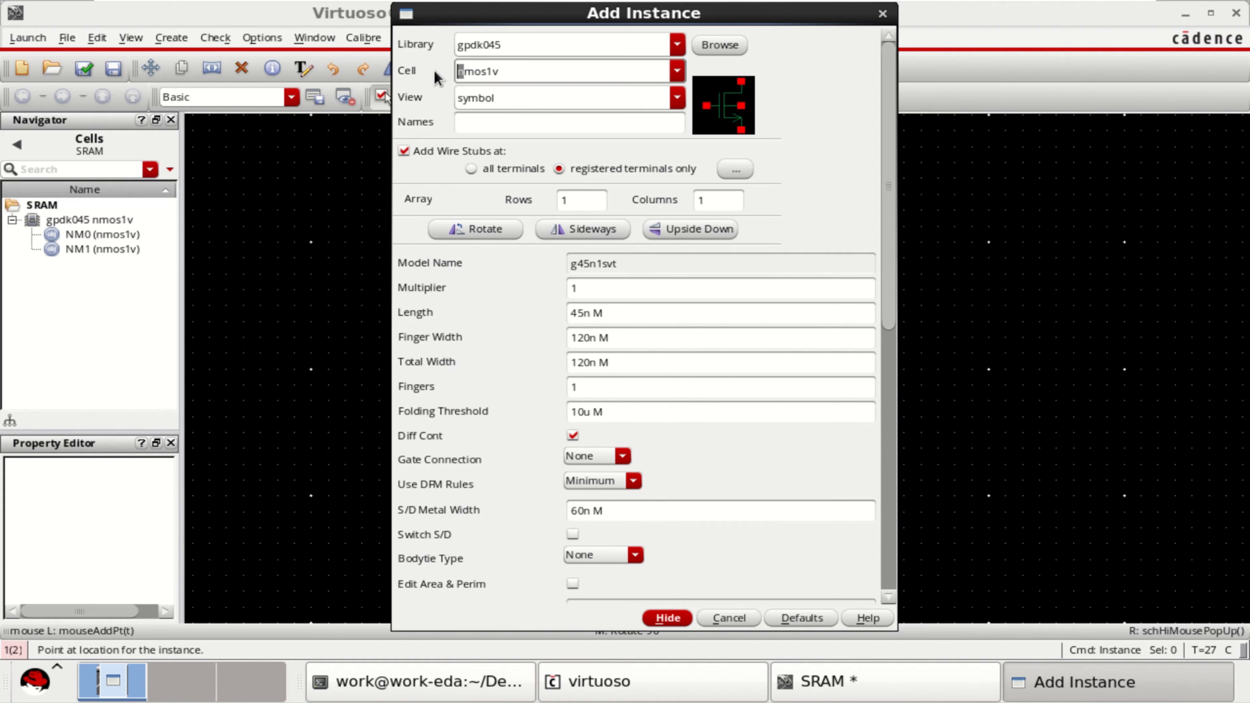
{"action": "type", "text": "p"}
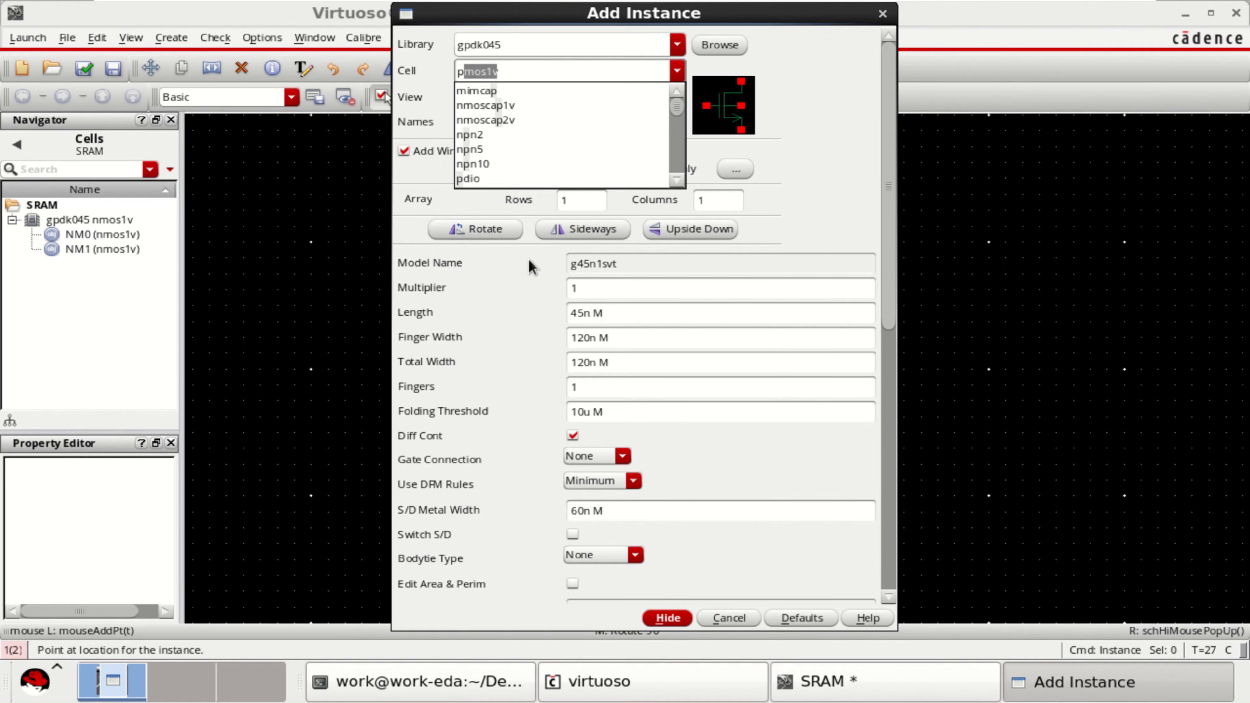
{"action": "left_click", "coordinate": [666, 623]}
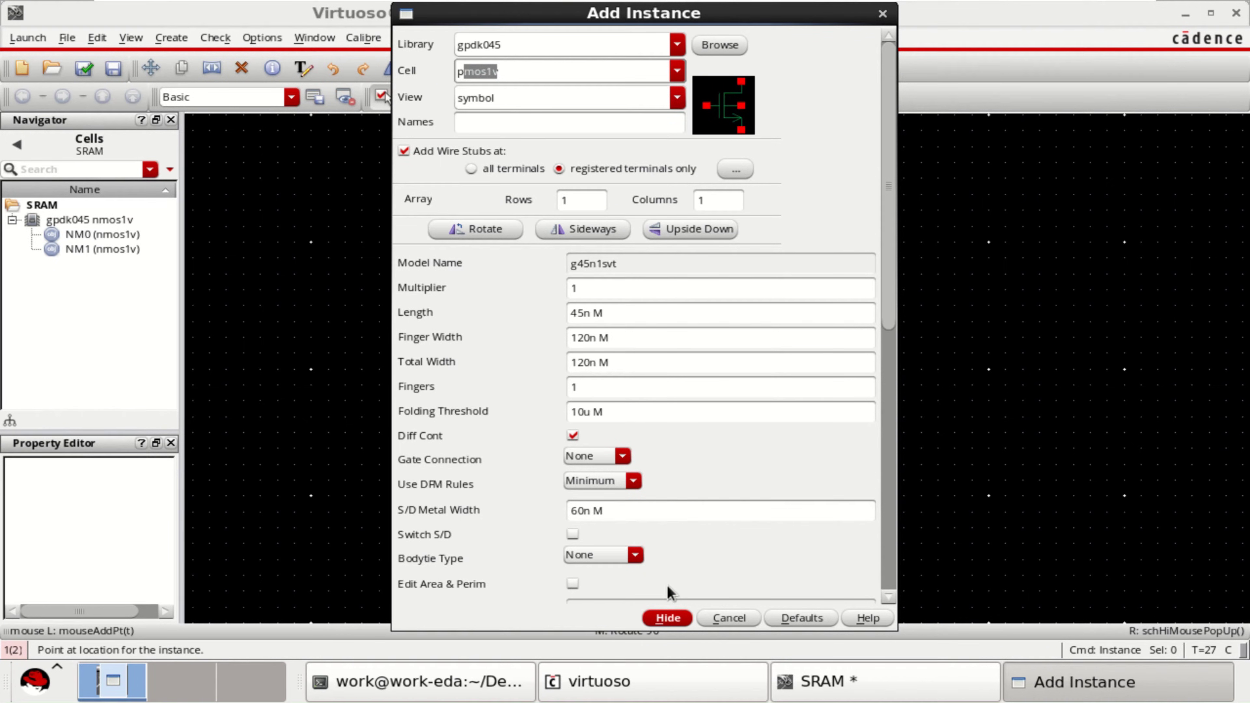
{"action": "left_click", "coordinate": [667, 617]}
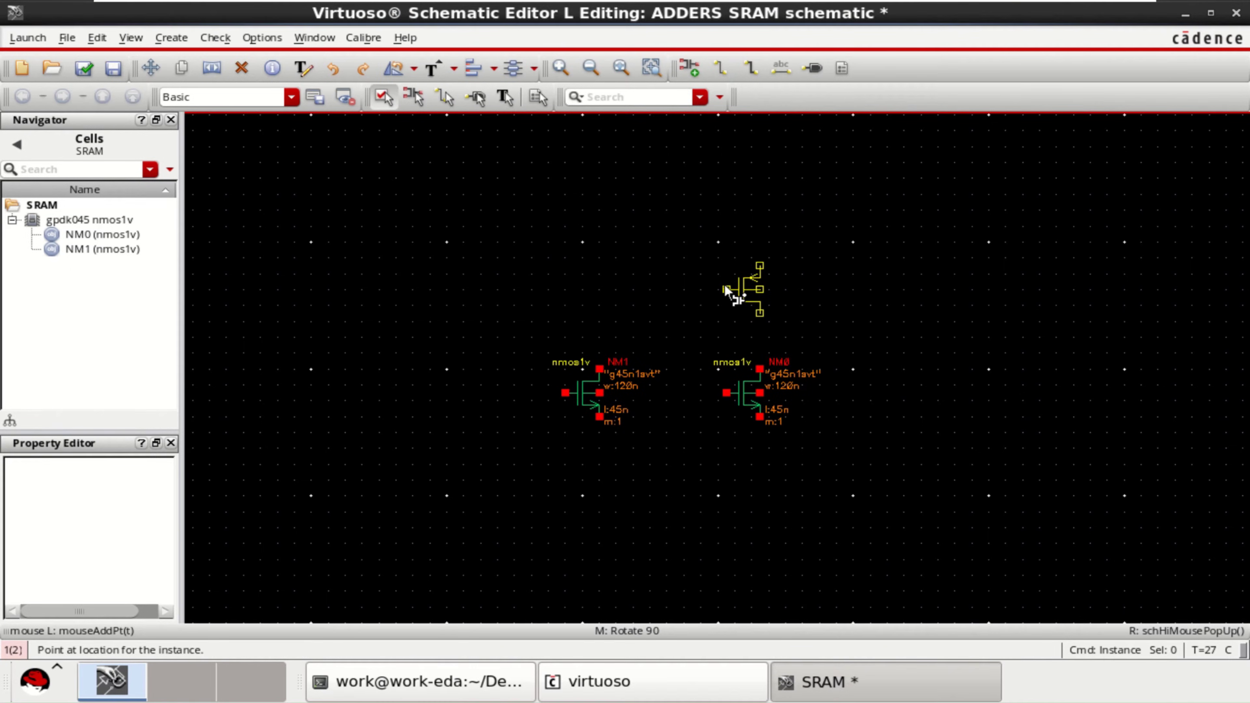
{"action": "left_click", "coordinate": [725, 277]}
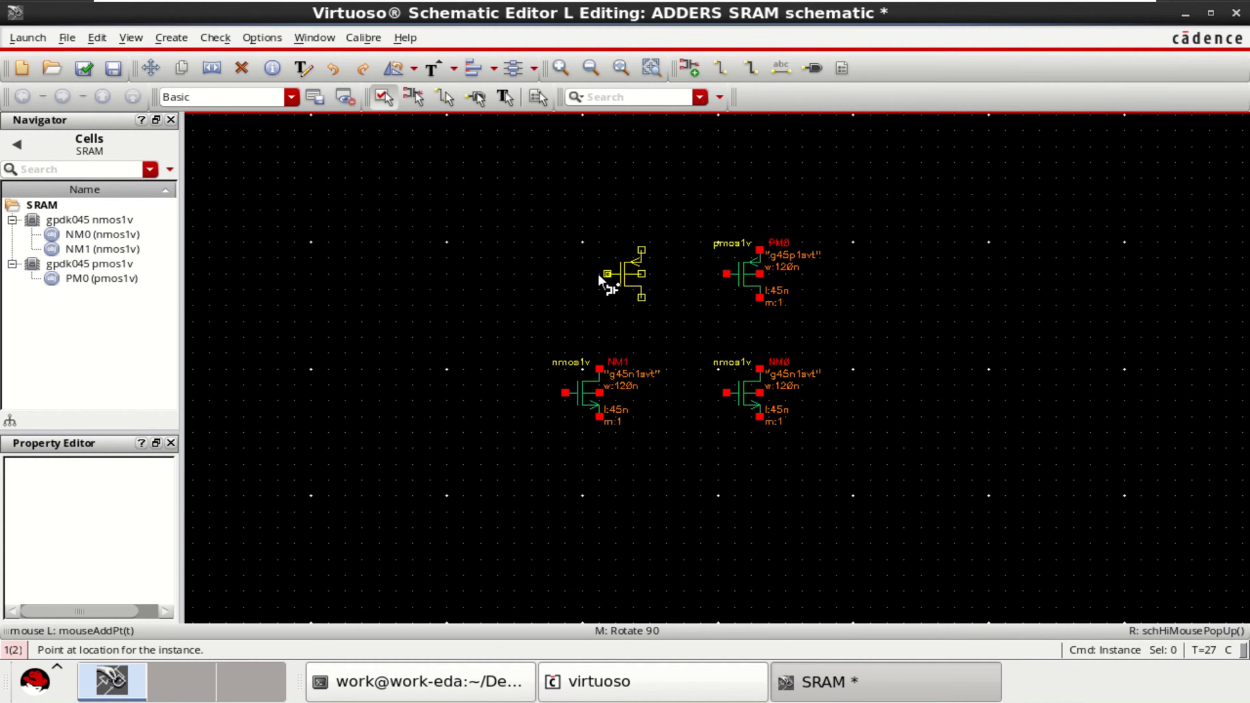
{"action": "left_click", "coordinate": [568, 286]}
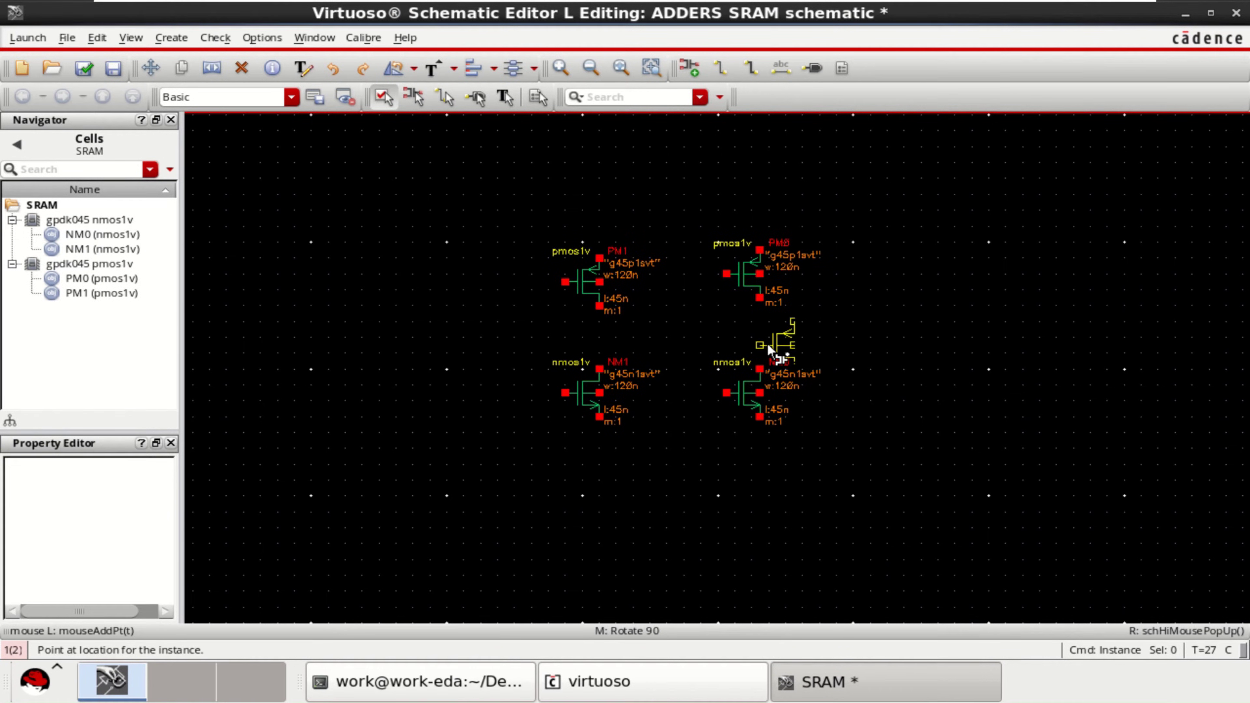
{"action": "key", "text": "Escape"}
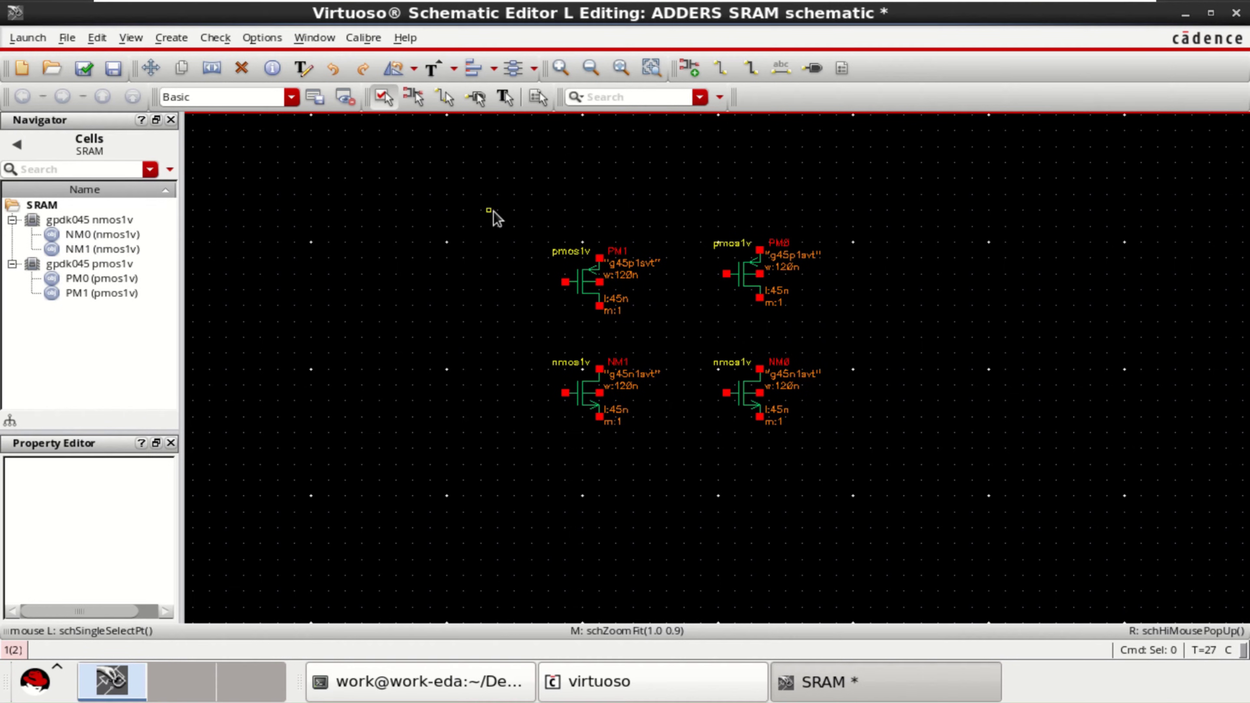
Flip PM1 and NM1 horizontally so they mirror the right-hand pair.
{"action": "left_click_drag", "start_coordinate": [489, 211], "coordinate": [670, 460]}
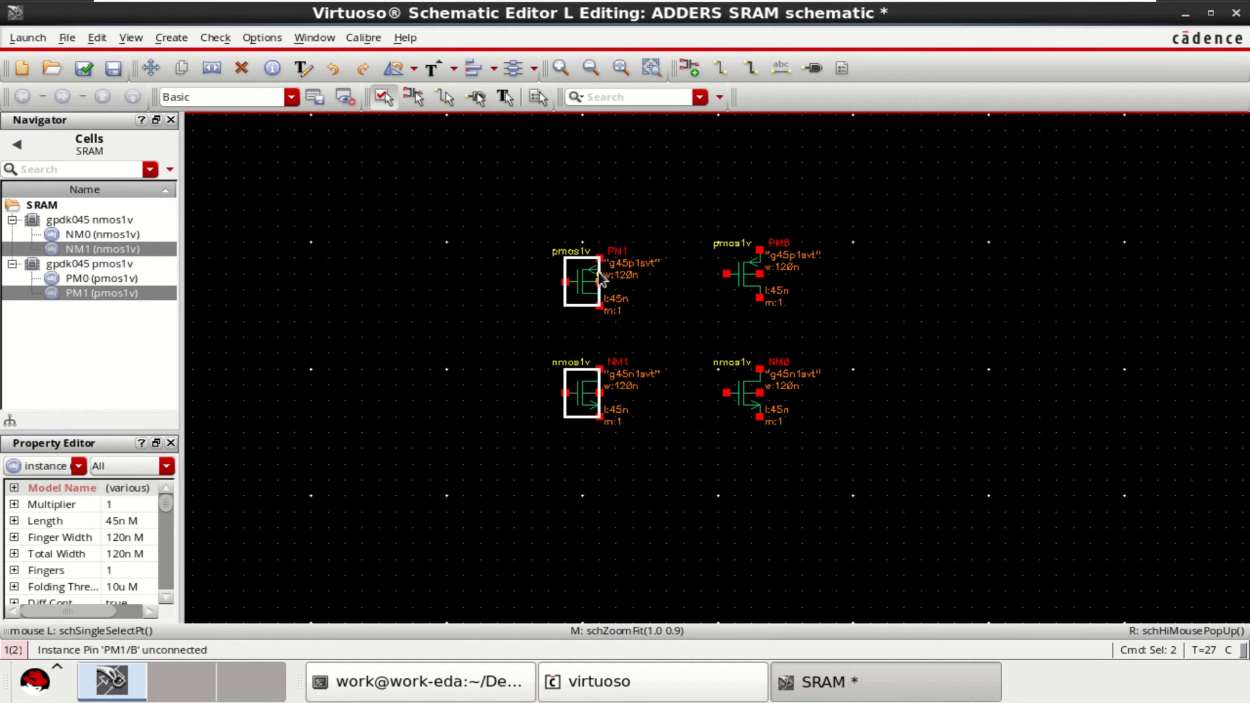
{"action": "left_click", "coordinate": [413, 68]}
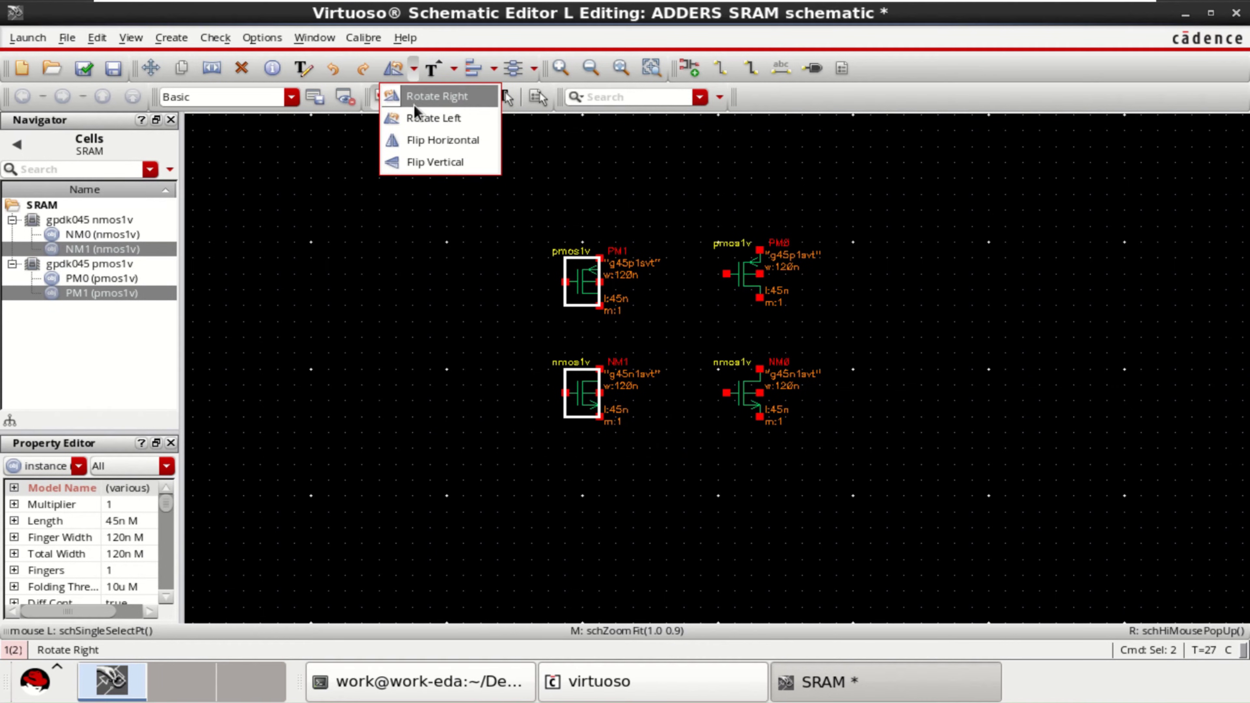
{"action": "left_click", "coordinate": [424, 143]}
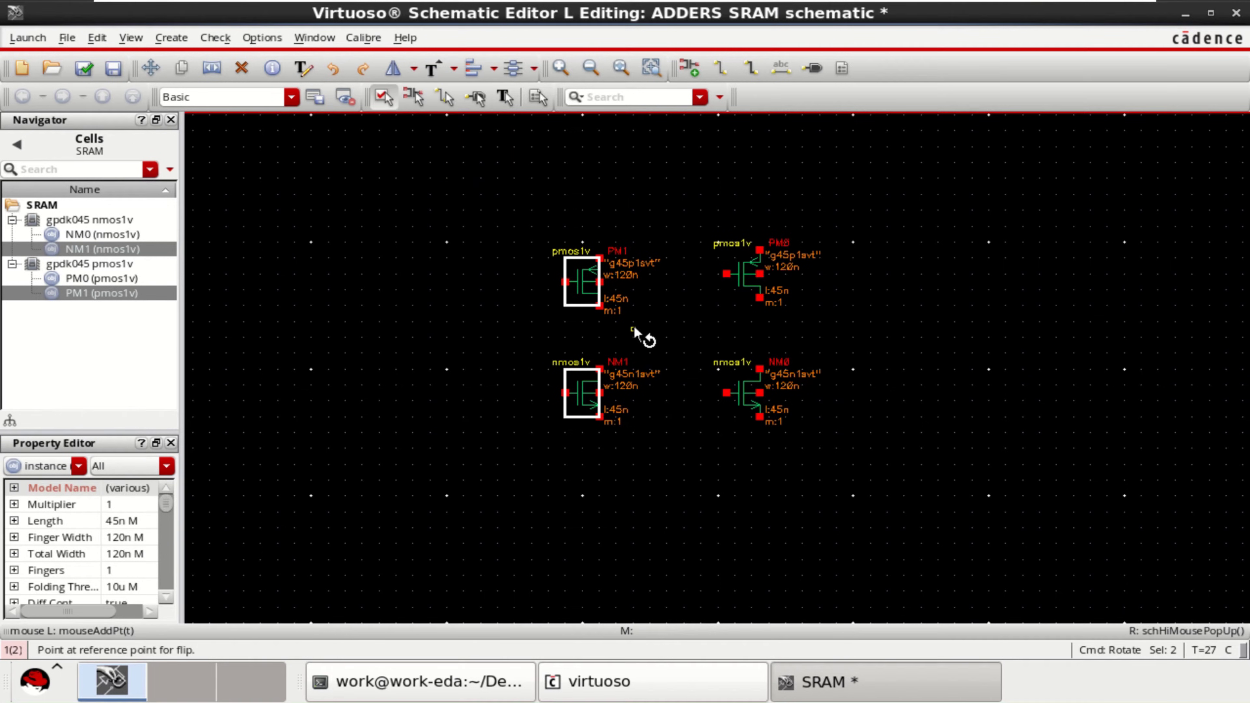
{"action": "left_click", "coordinate": [587, 283]}
{"action": "left_click", "coordinate": [641, 495]}
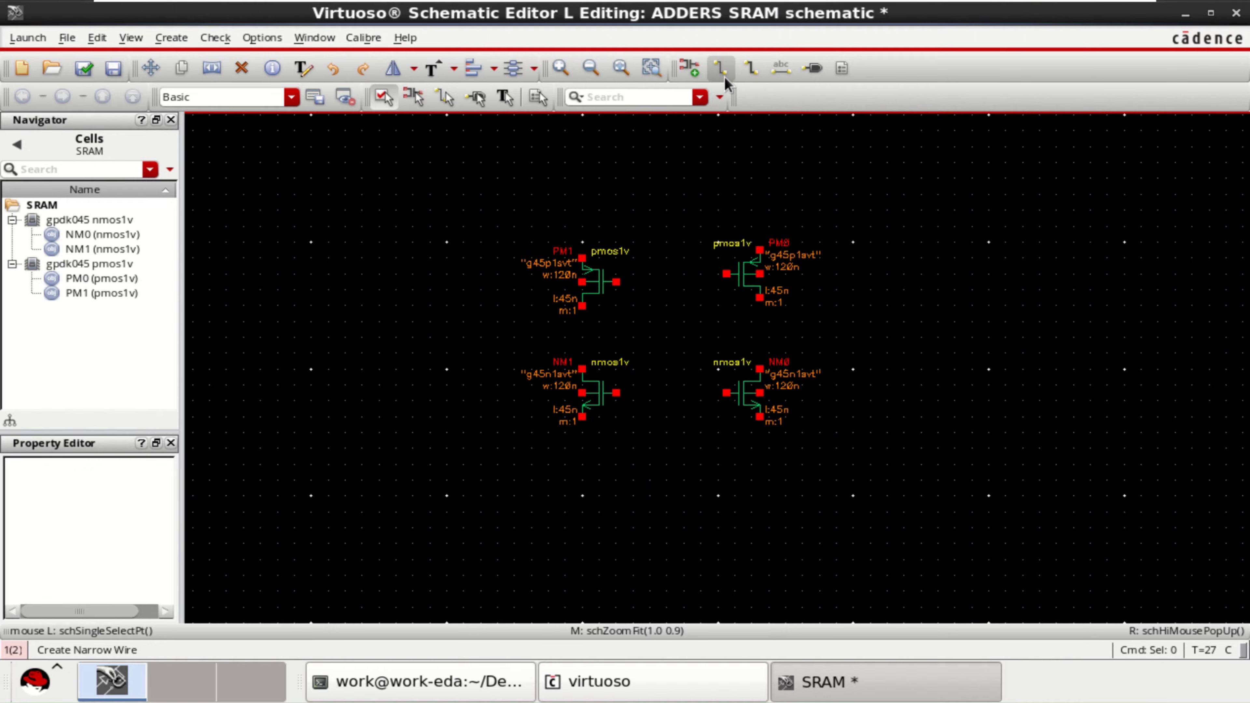
Wire PM1 to NM1 at their drains and at their gates.
{"action": "left_click", "coordinate": [720, 67]}
{"action": "left_click", "coordinate": [582, 307]}
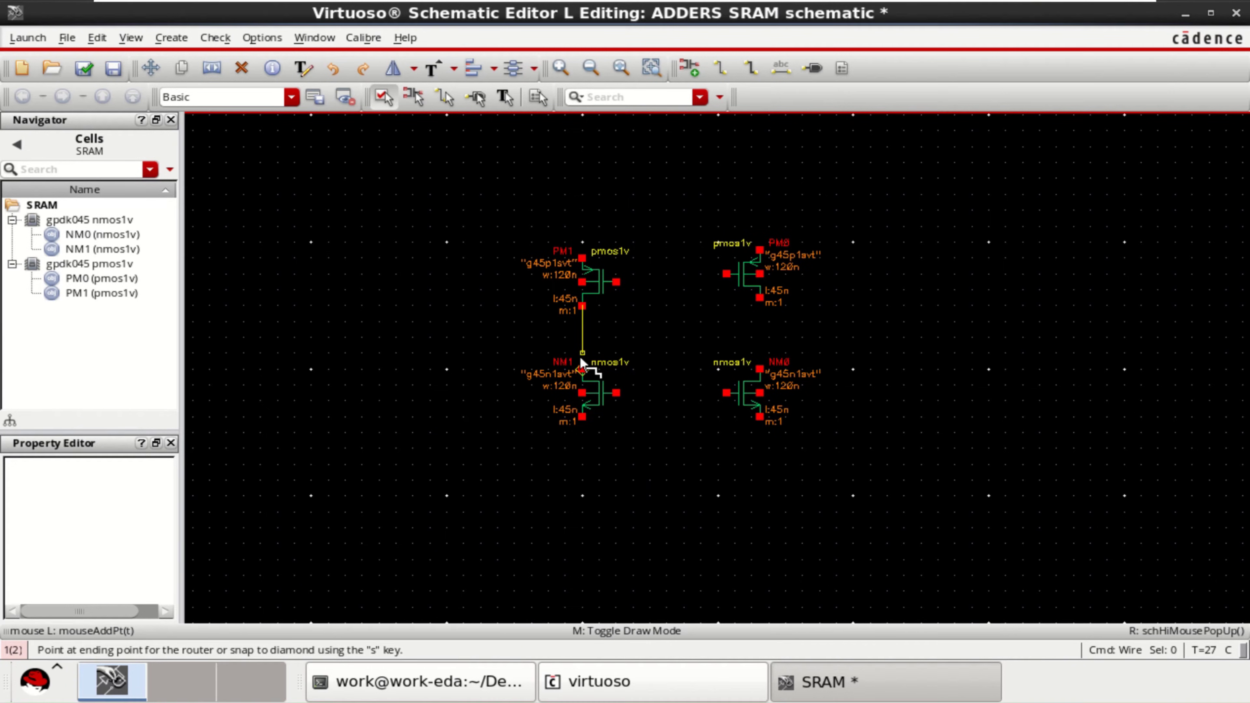
{"action": "left_click", "coordinate": [582, 369]}
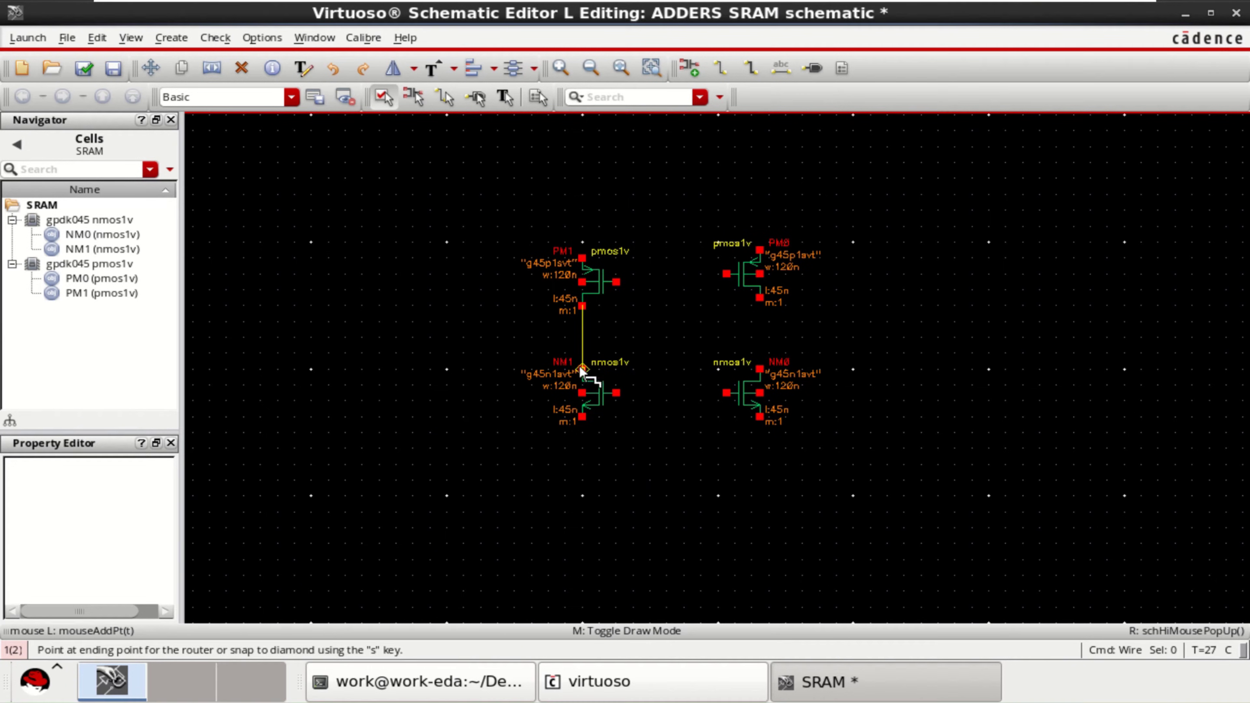
{"action": "left_click", "coordinate": [620, 282]}
{"action": "left_click", "coordinate": [621, 394]}
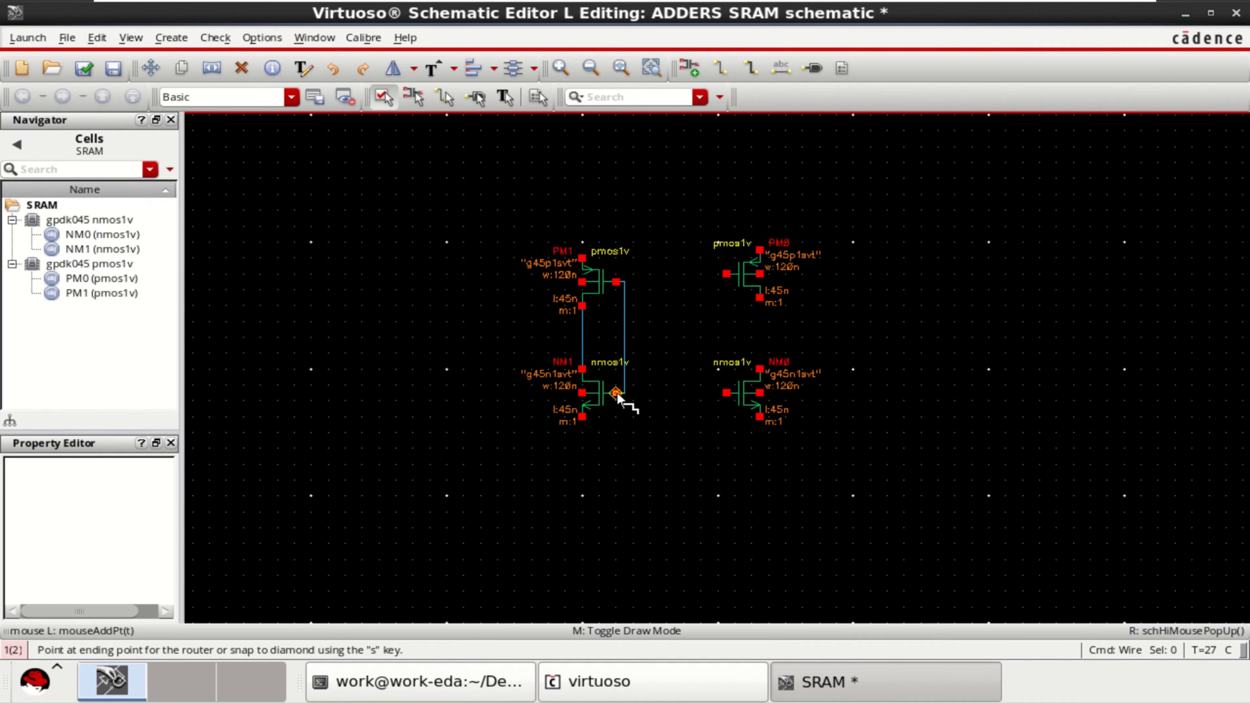
Wire PM0 to NM0 at gates and drains, and join both PMOS sources across the top.
{"action": "left_click", "coordinate": [732, 278]}
{"action": "left_click", "coordinate": [723, 393]}
{"action": "left_click", "coordinate": [760, 324]}
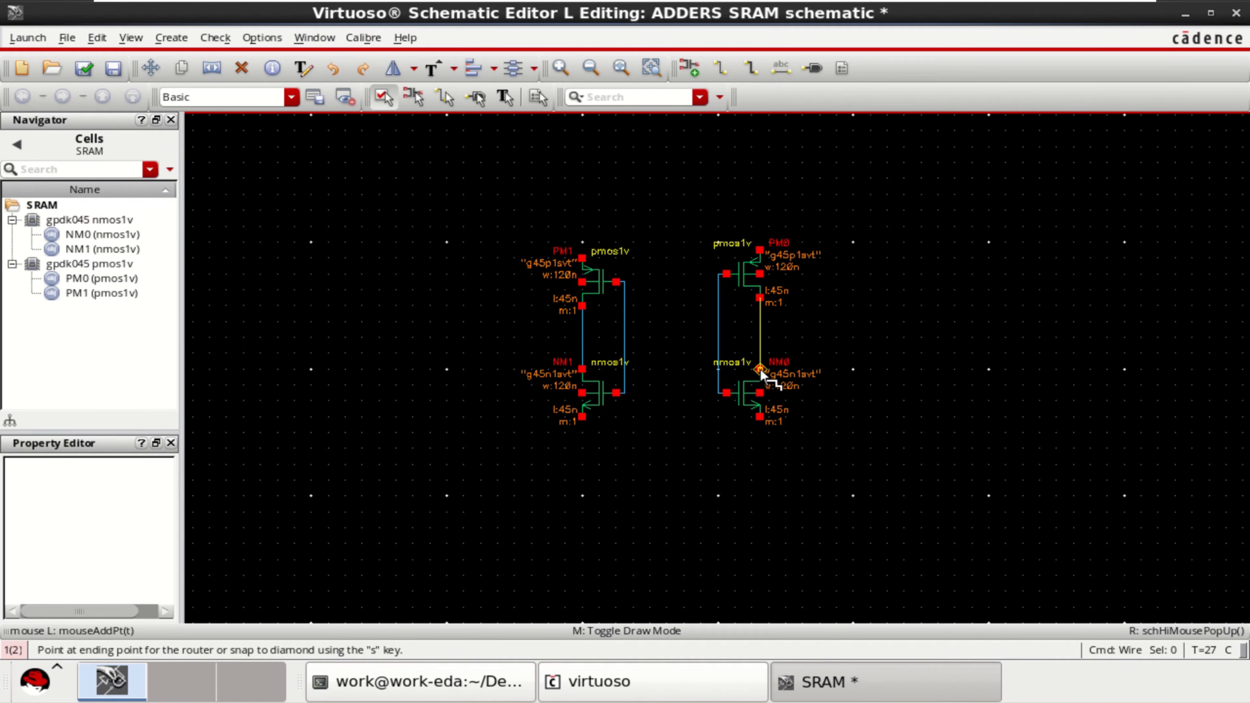
{"action": "left_click", "coordinate": [759, 368]}
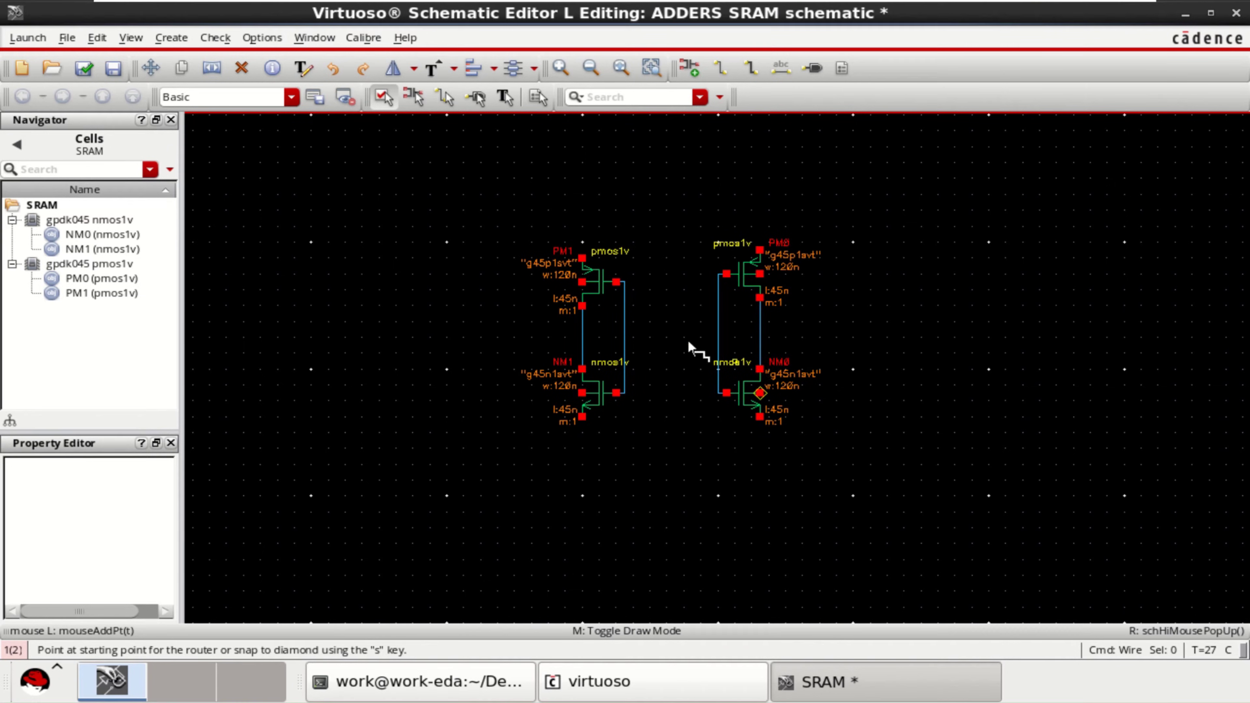
{"action": "left_click", "coordinate": [583, 258]}
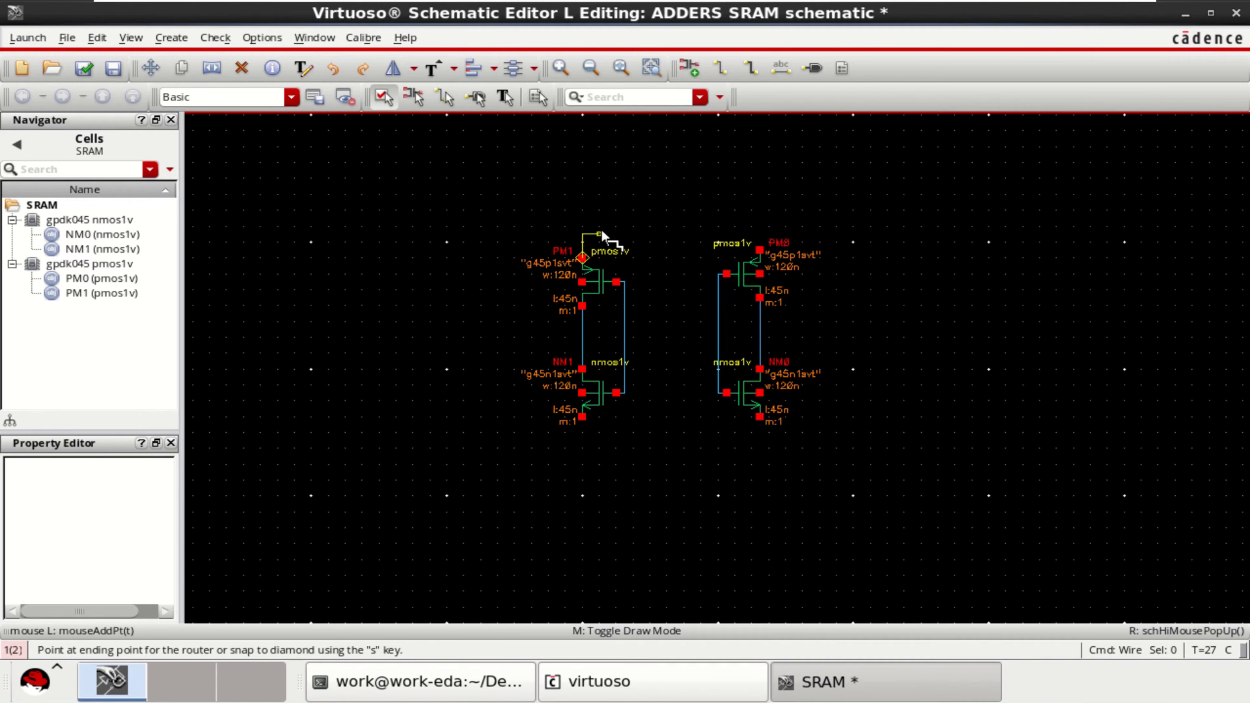
{"action": "left_click", "coordinate": [760, 250]}
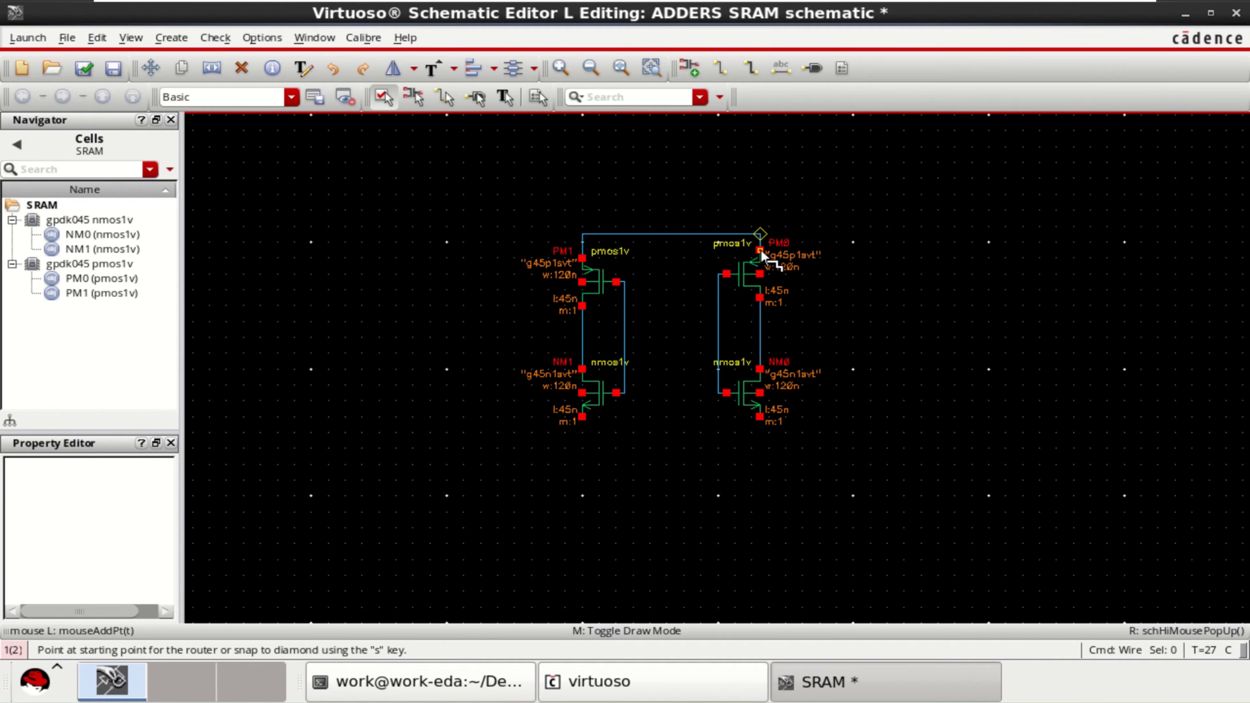
Draw the bottom rail between NMOS sources and tie all four body pins to their rails.
{"action": "key", "text": "f"}
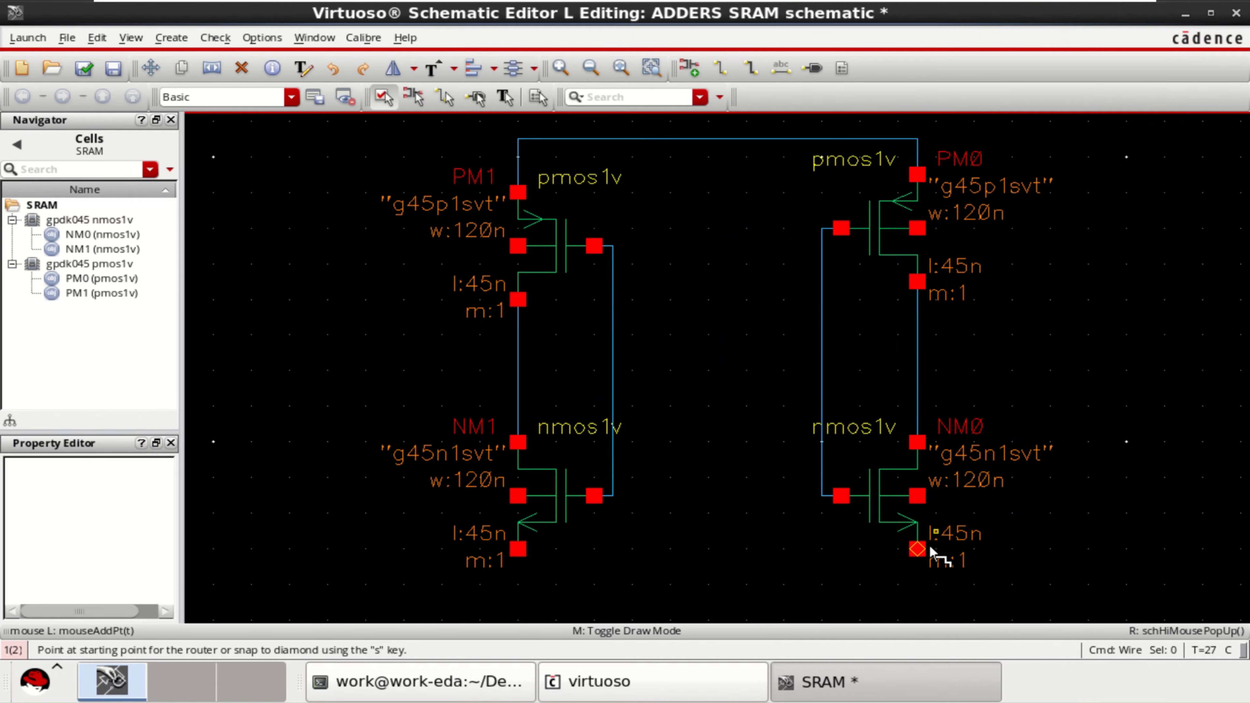
{"action": "left_click", "coordinate": [917, 550]}
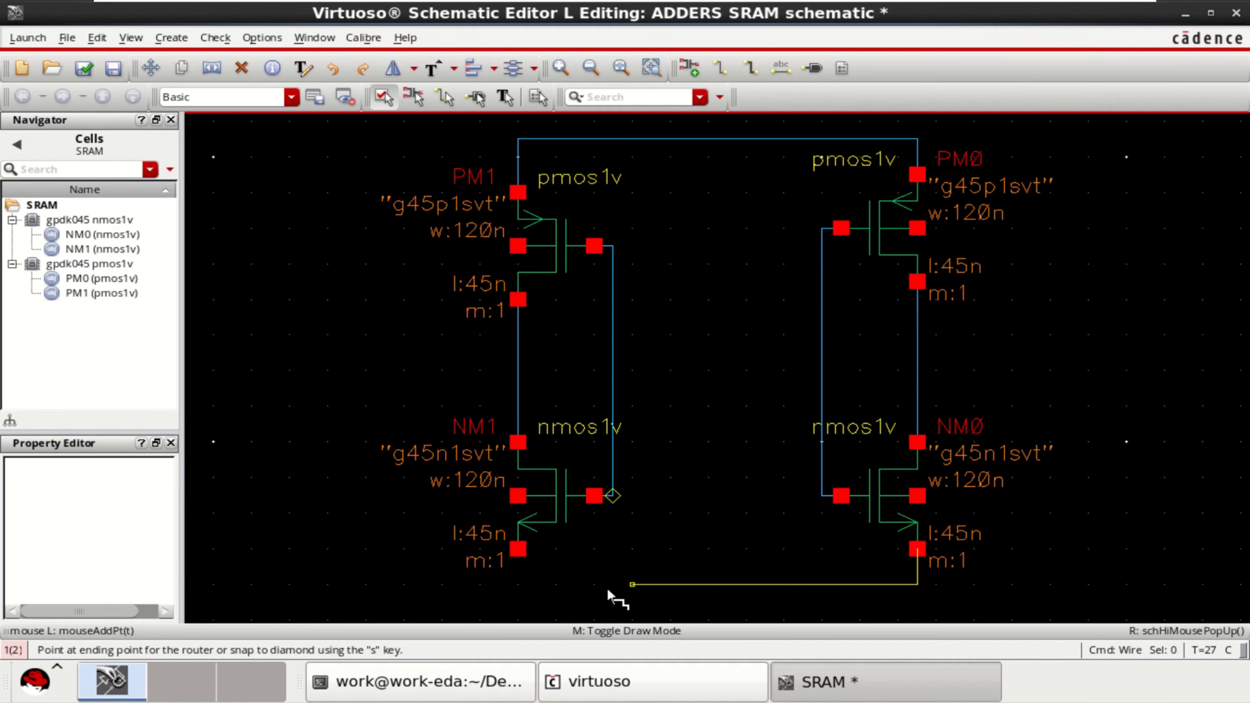
{"action": "left_click", "coordinate": [518, 551]}
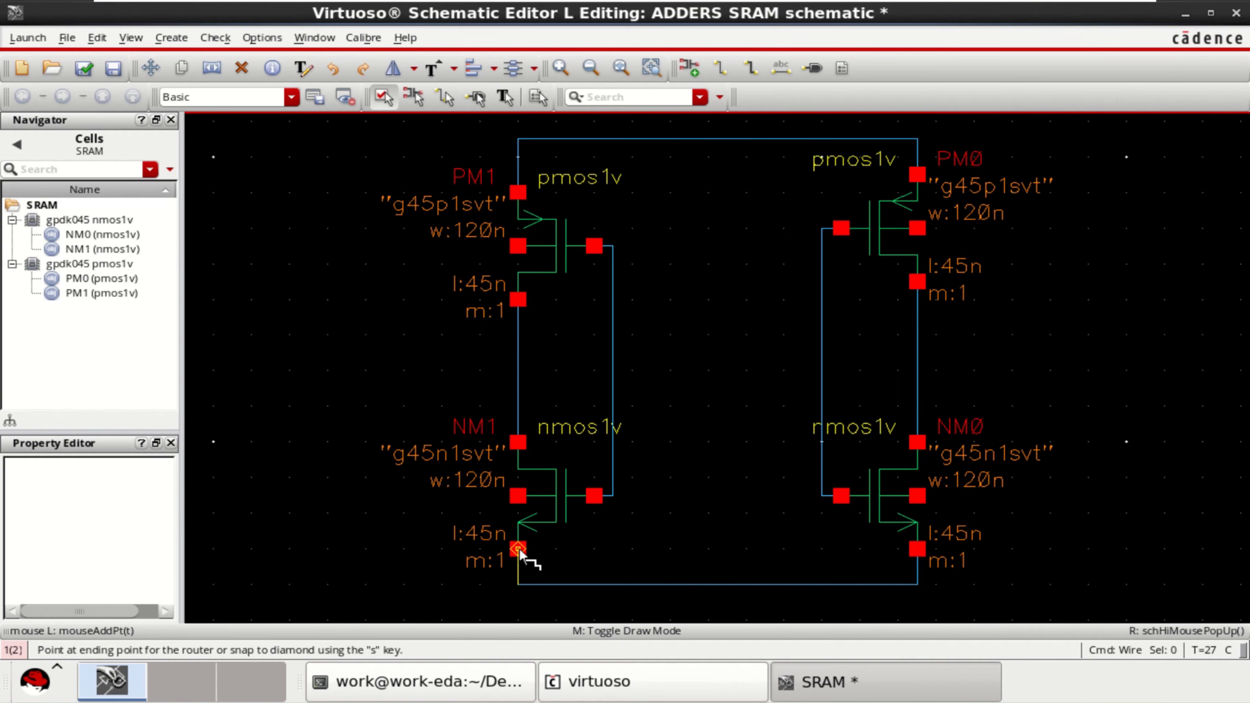
{"action": "left_click", "coordinate": [518, 246]}
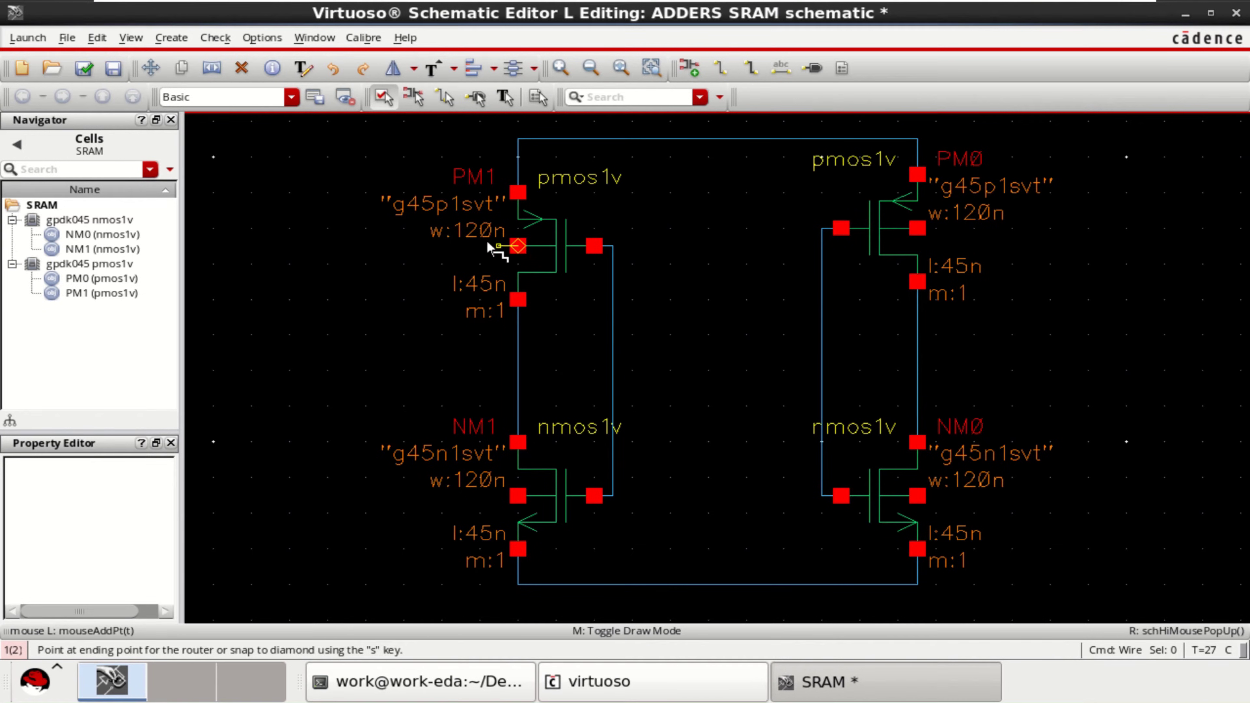
{"action": "left_click", "coordinate": [518, 140]}
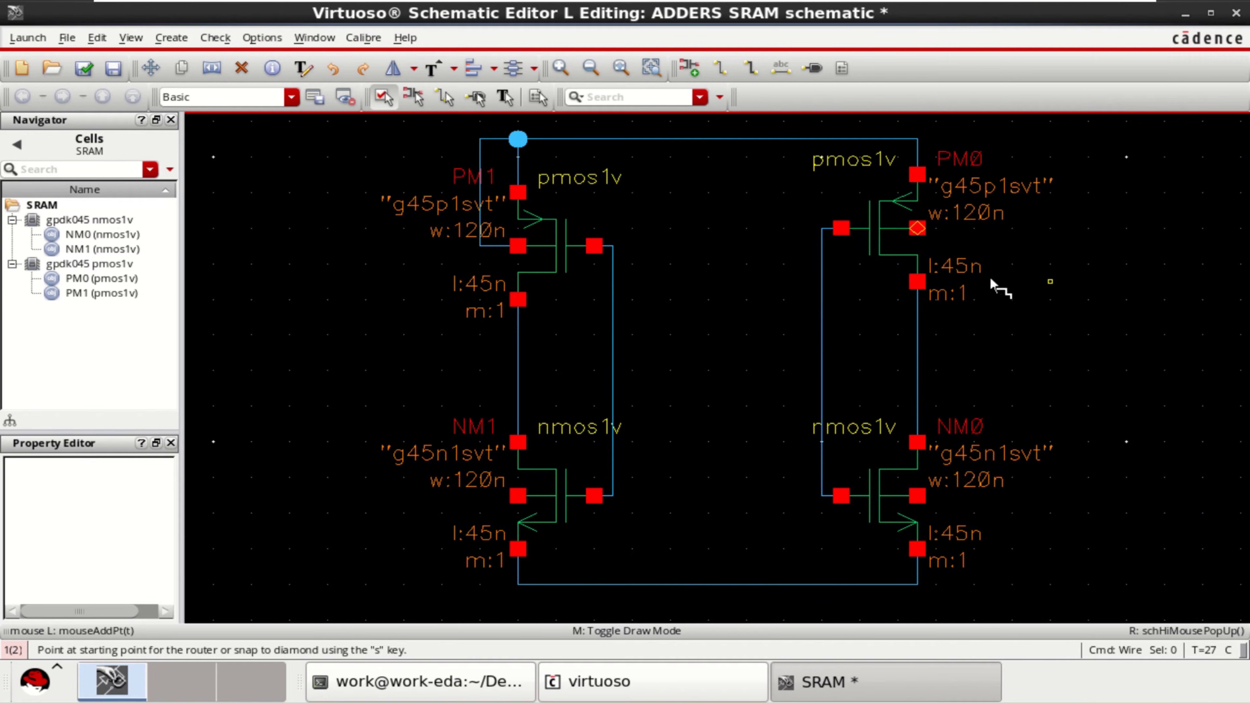
{"action": "left_click", "coordinate": [918, 229]}
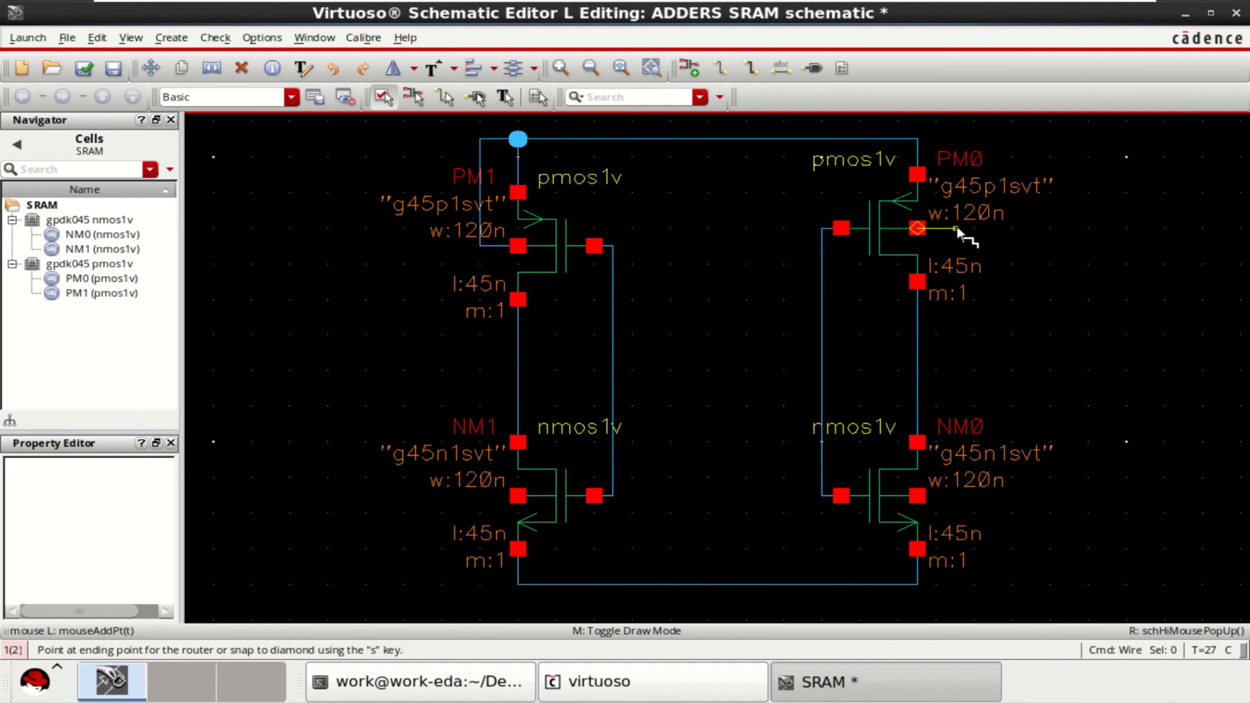
{"action": "left_click", "coordinate": [920, 141]}
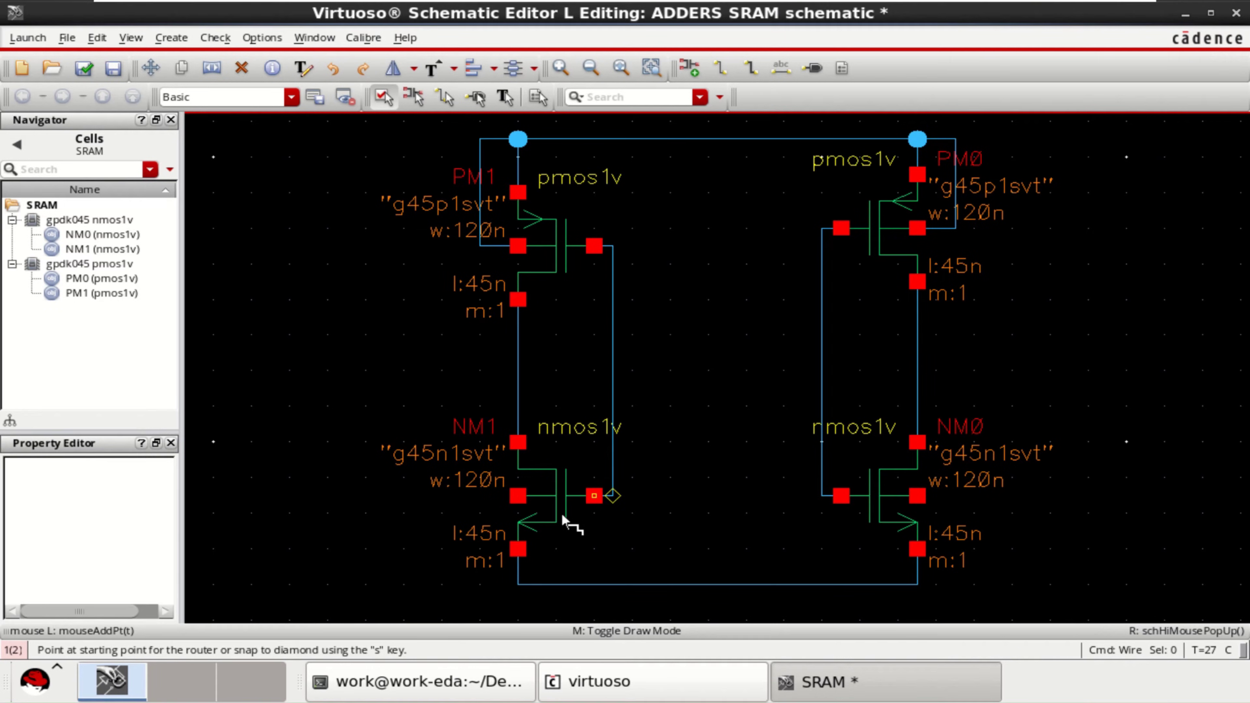
{"action": "left_click", "coordinate": [517, 496]}
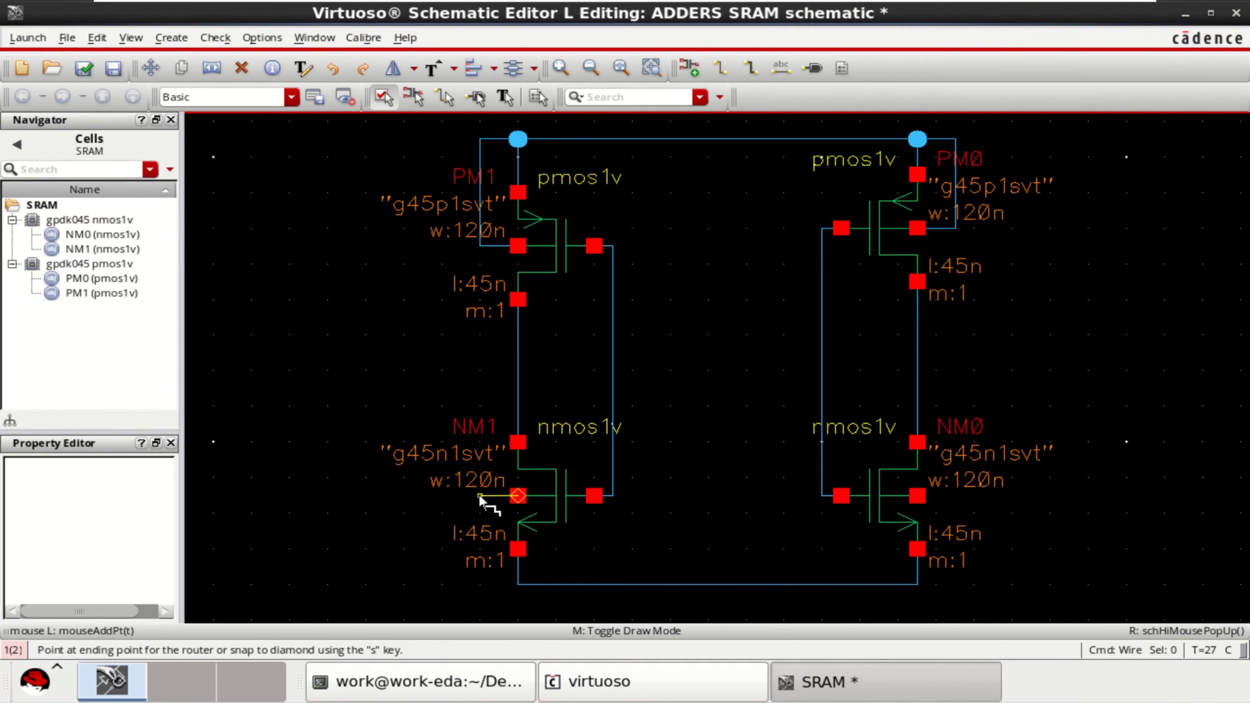
{"action": "left_click", "coordinate": [518, 585]}
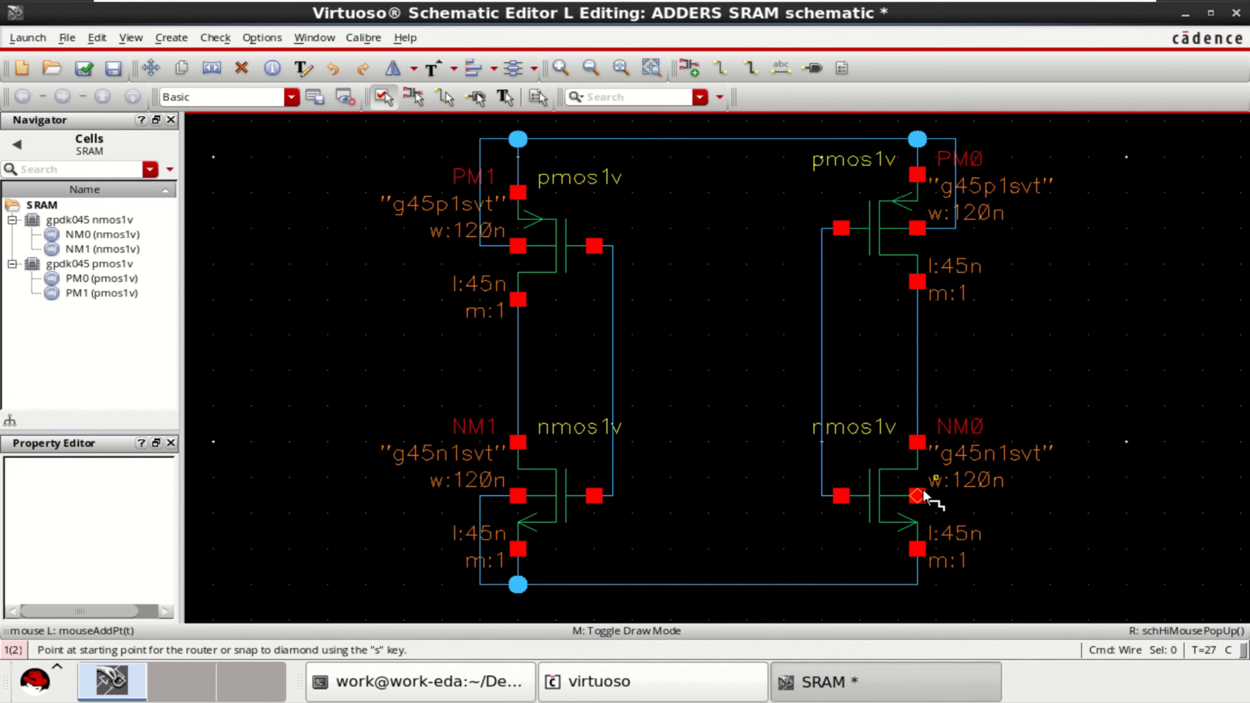
{"action": "left_click", "coordinate": [934, 498]}
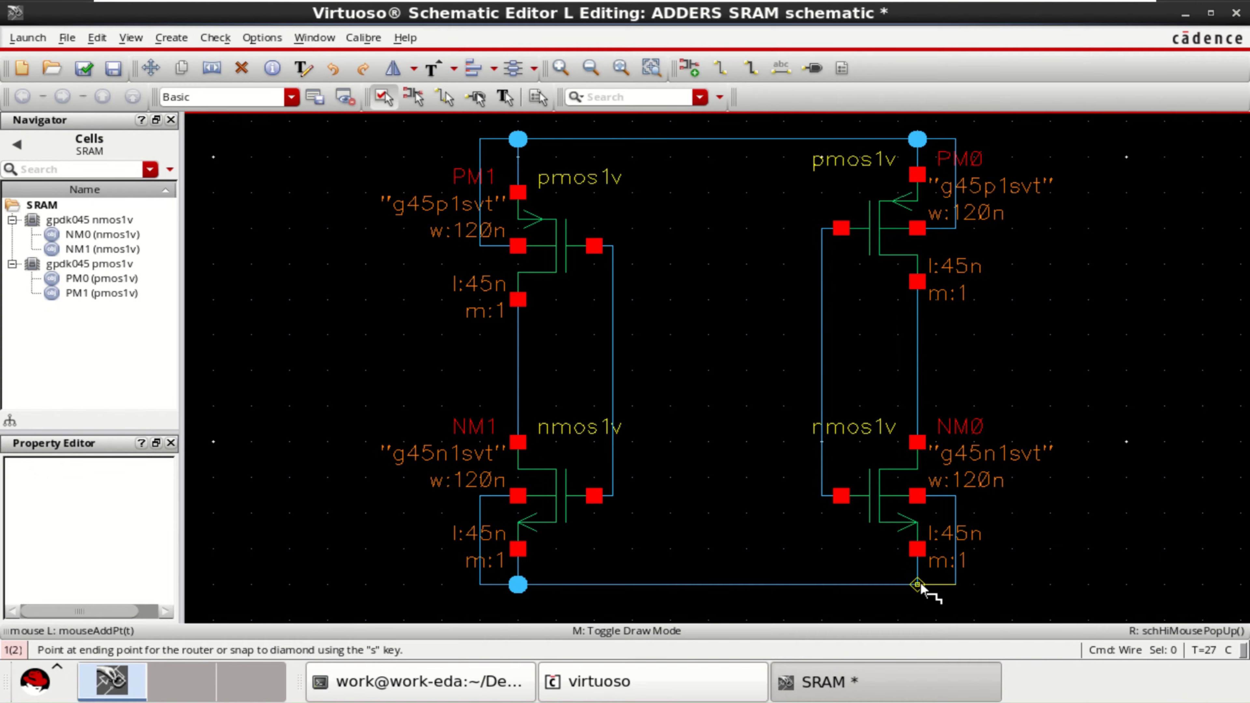
{"action": "left_click", "coordinate": [940, 583]}
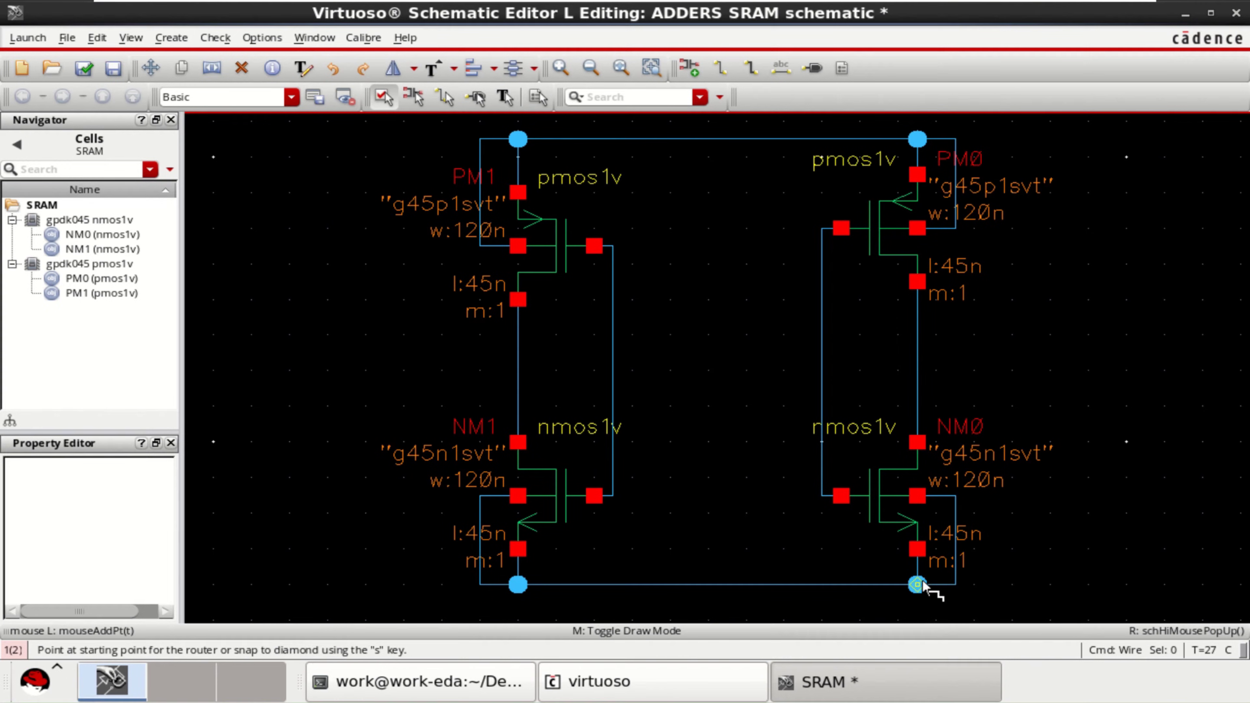
Cross-couple the inverters: left output to right gate line, left gate line to right output.
{"action": "left_click", "coordinate": [518, 353]}
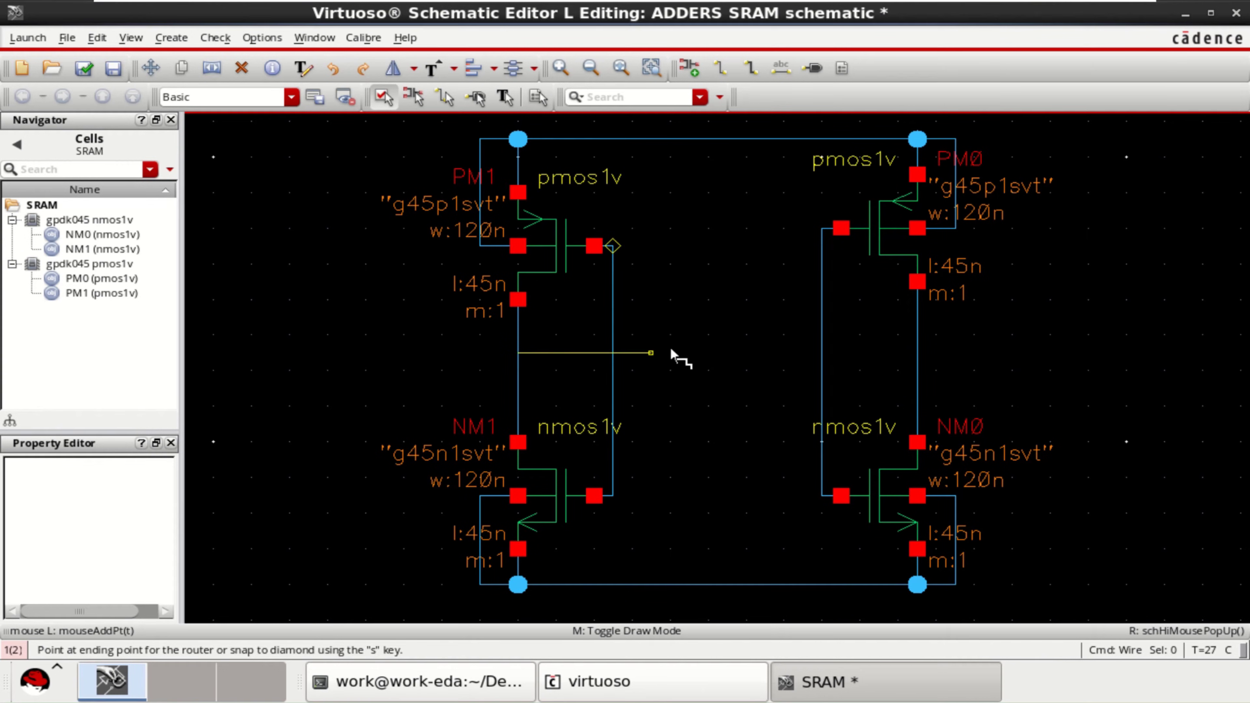
{"action": "left_click", "coordinate": [821, 354]}
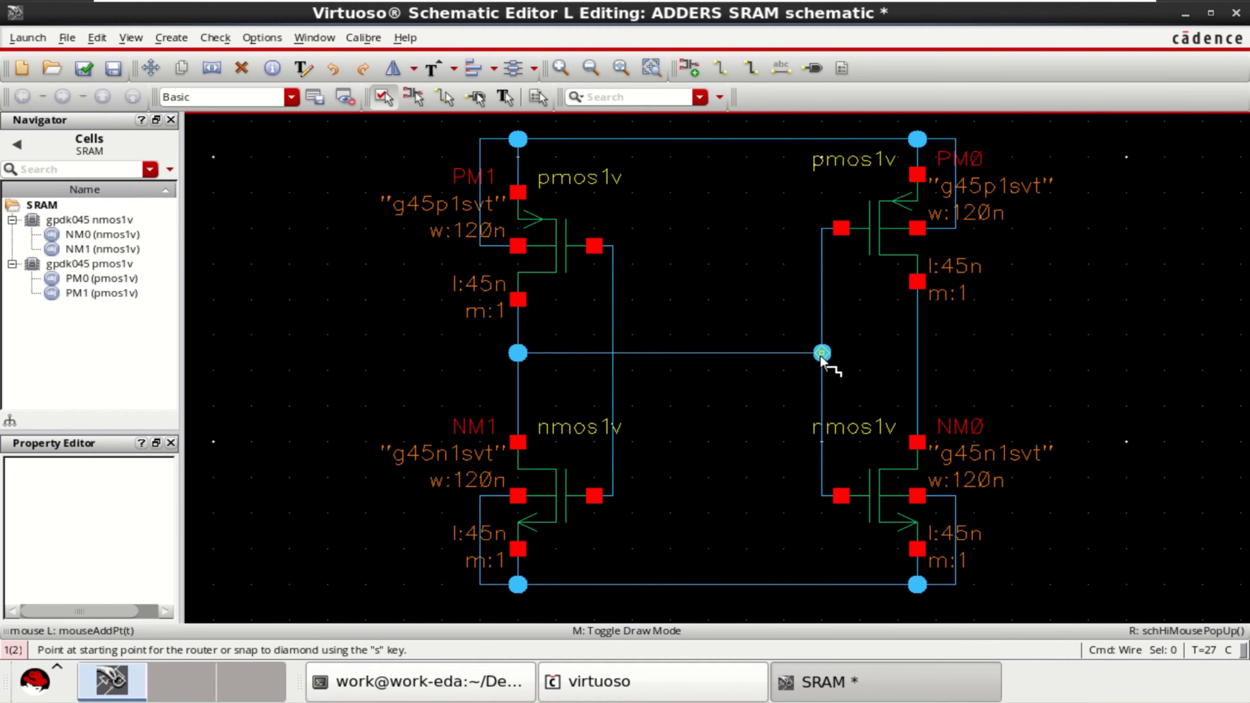
{"action": "left_click", "coordinate": [612, 389]}
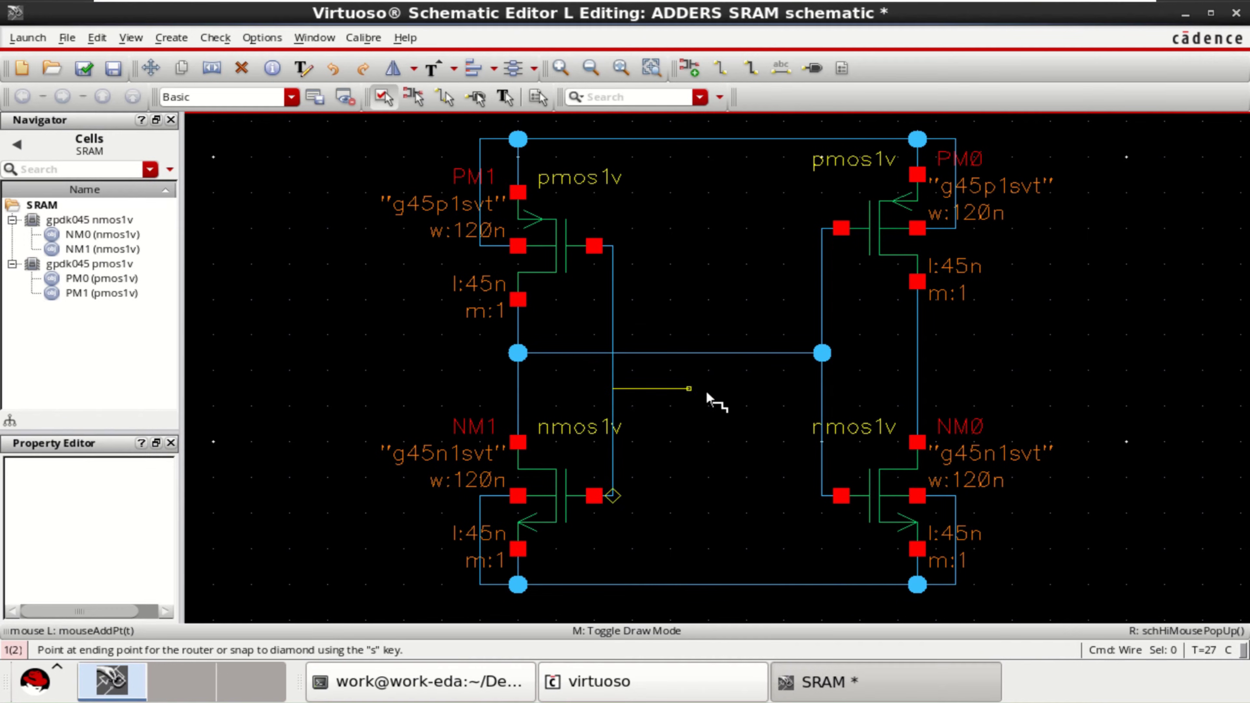
{"action": "left_click", "coordinate": [915, 390]}
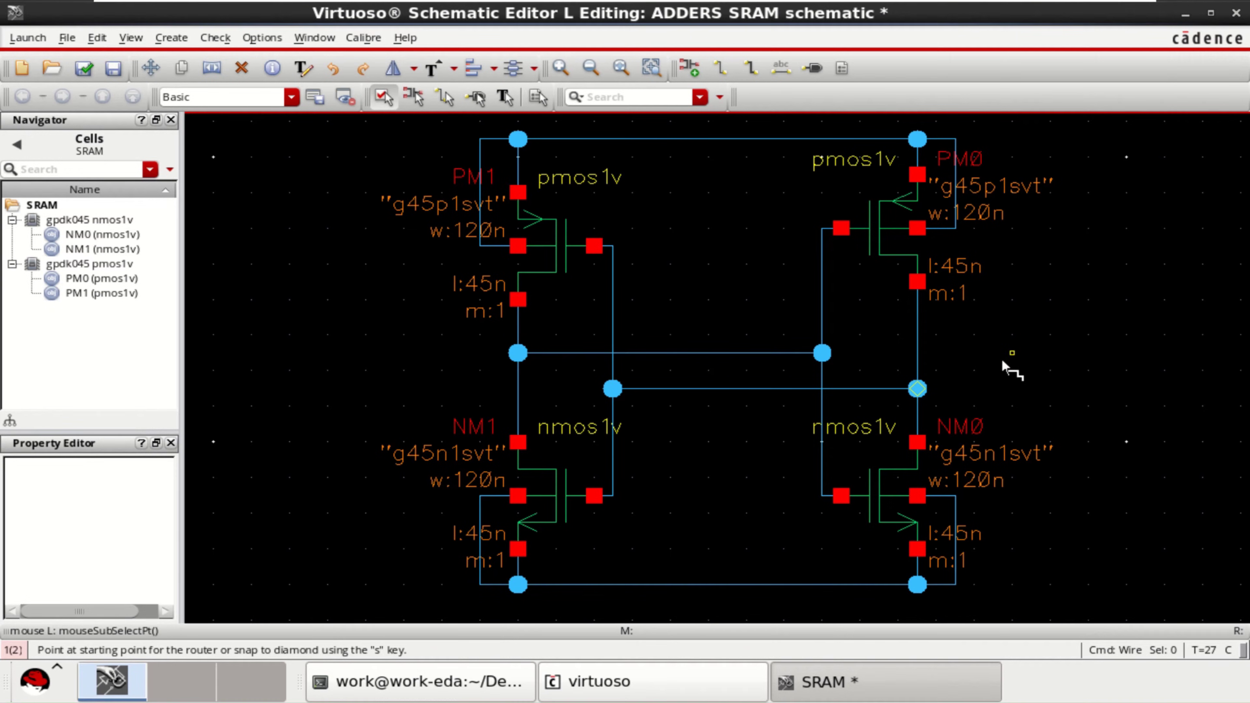
{"action": "scroll", "coordinate": [1001, 357], "scroll_direction": "down", "scroll_amount": 1}
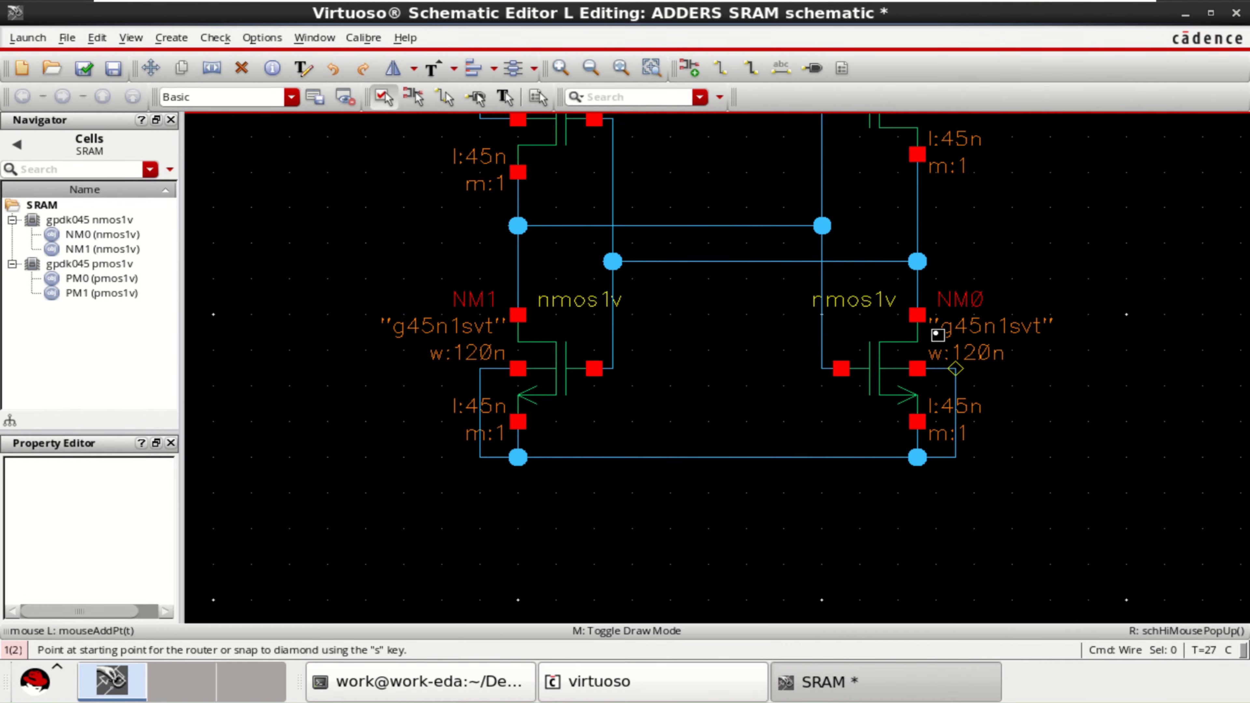
{"action": "key", "text": "f"}
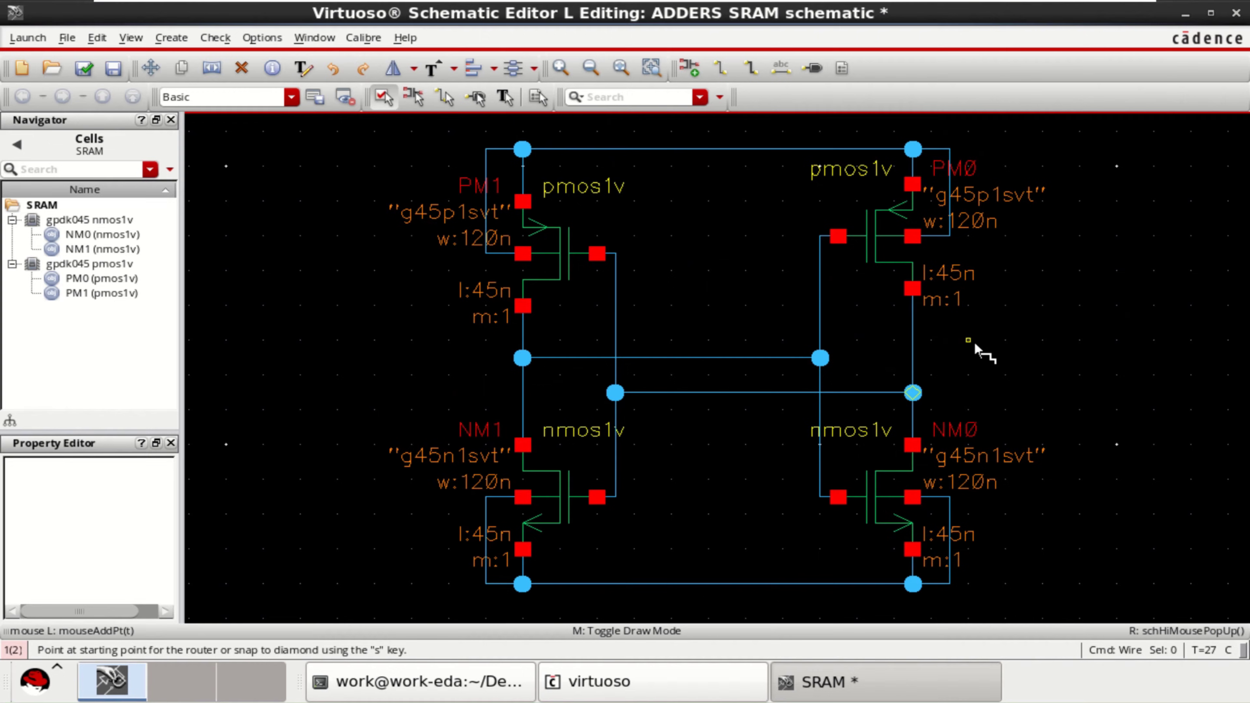
{"action": "key", "text": "shift+z"}
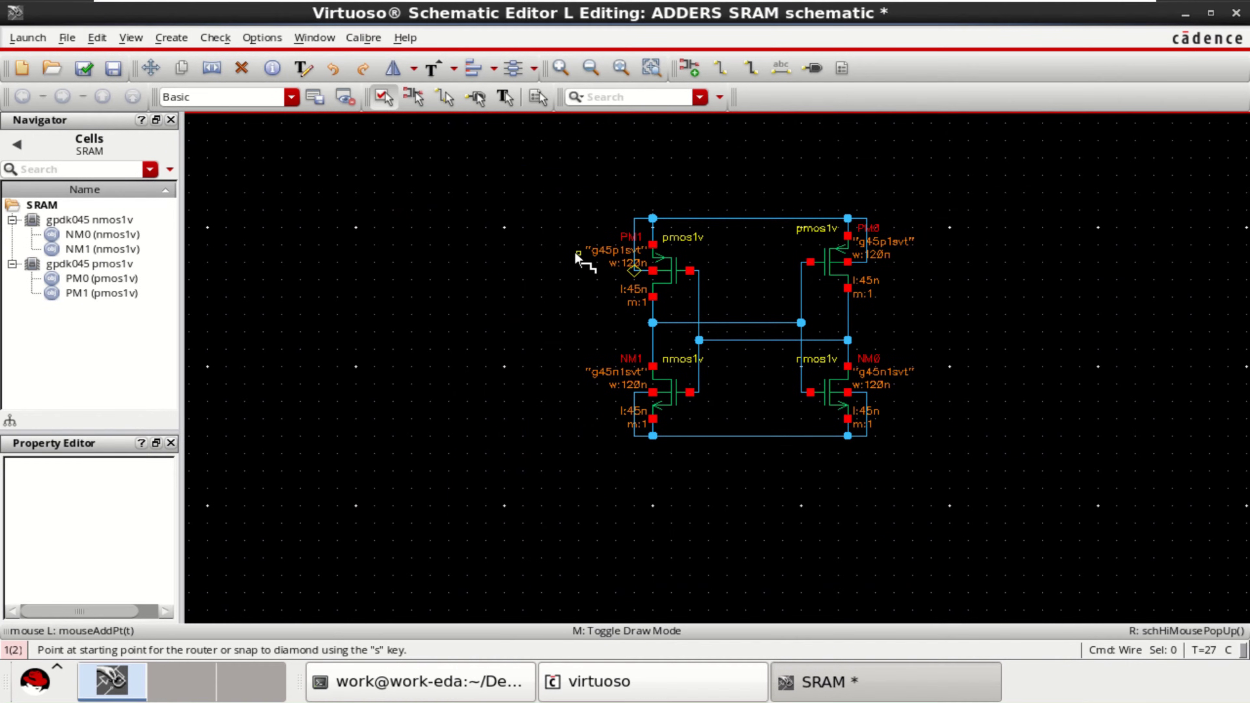
{"action": "key", "text": "Escape"}
Copy NM0 to make NM2 left of the circuit and NM3 to the right.
{"action": "left_click", "coordinate": [832, 392]}
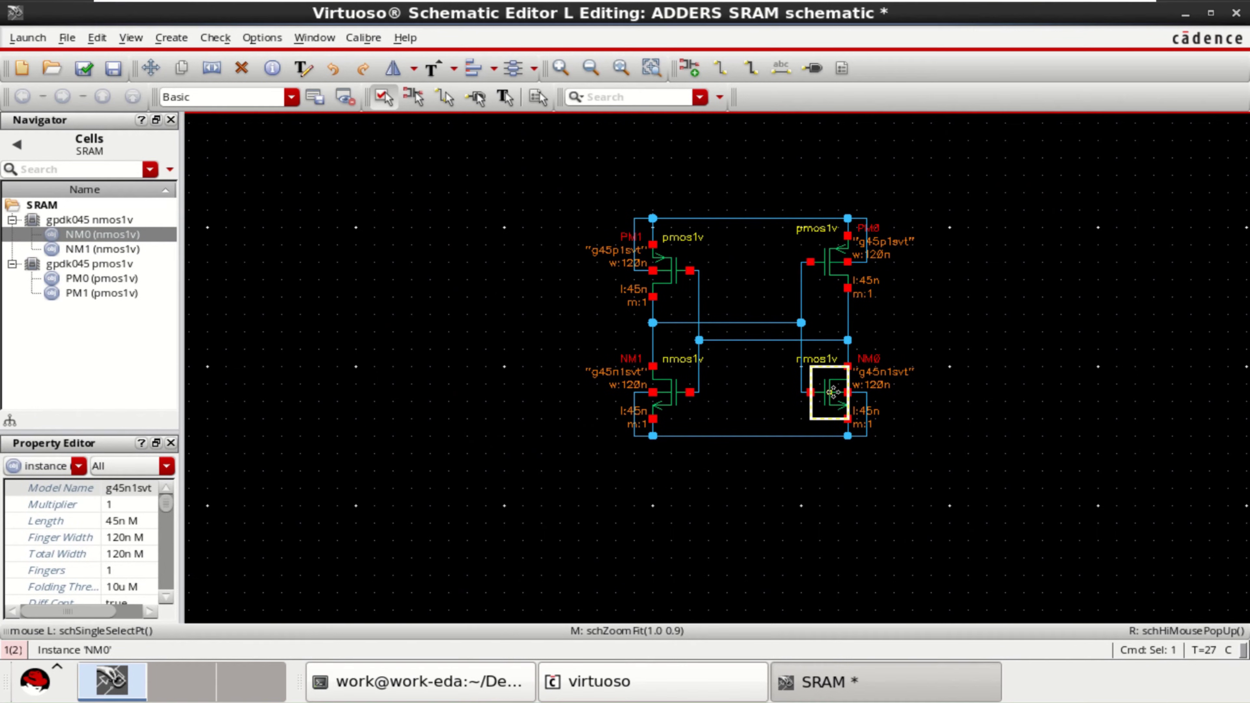
{"action": "key", "text": "c"}
{"action": "left_click", "coordinate": [831, 392]}
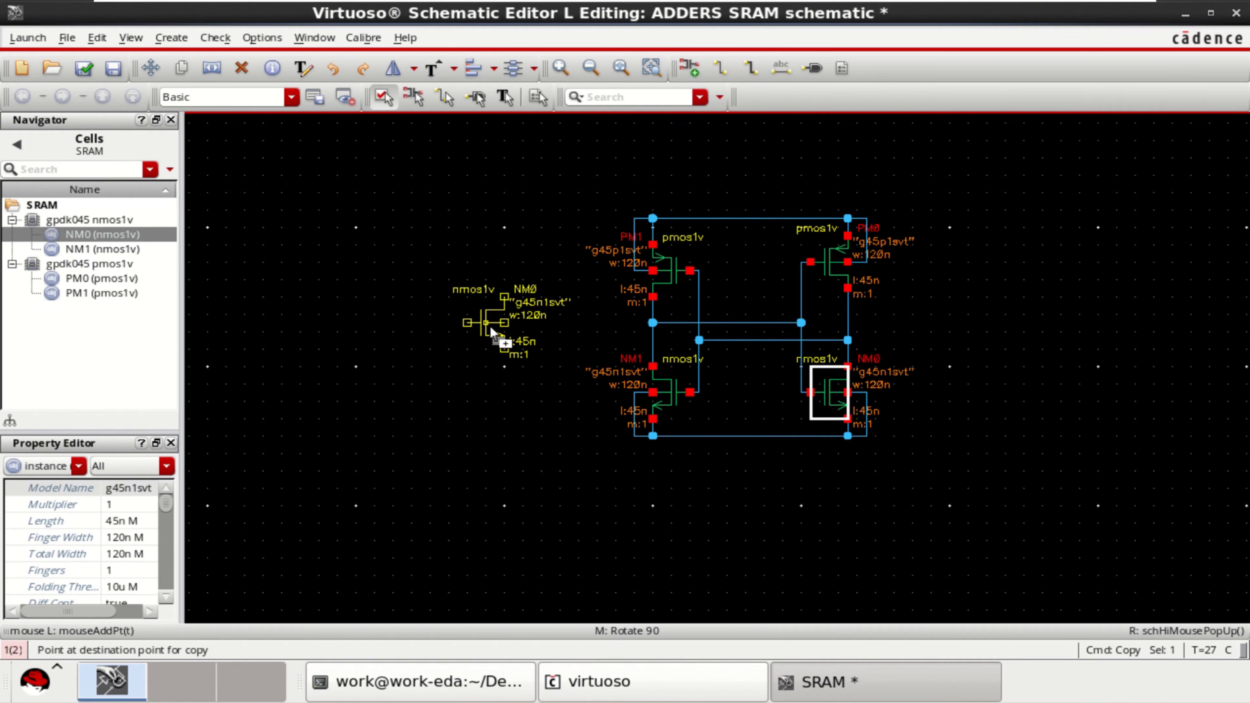
{"action": "left_click", "coordinate": [490, 327]}
{"action": "left_click", "coordinate": [500, 446]}
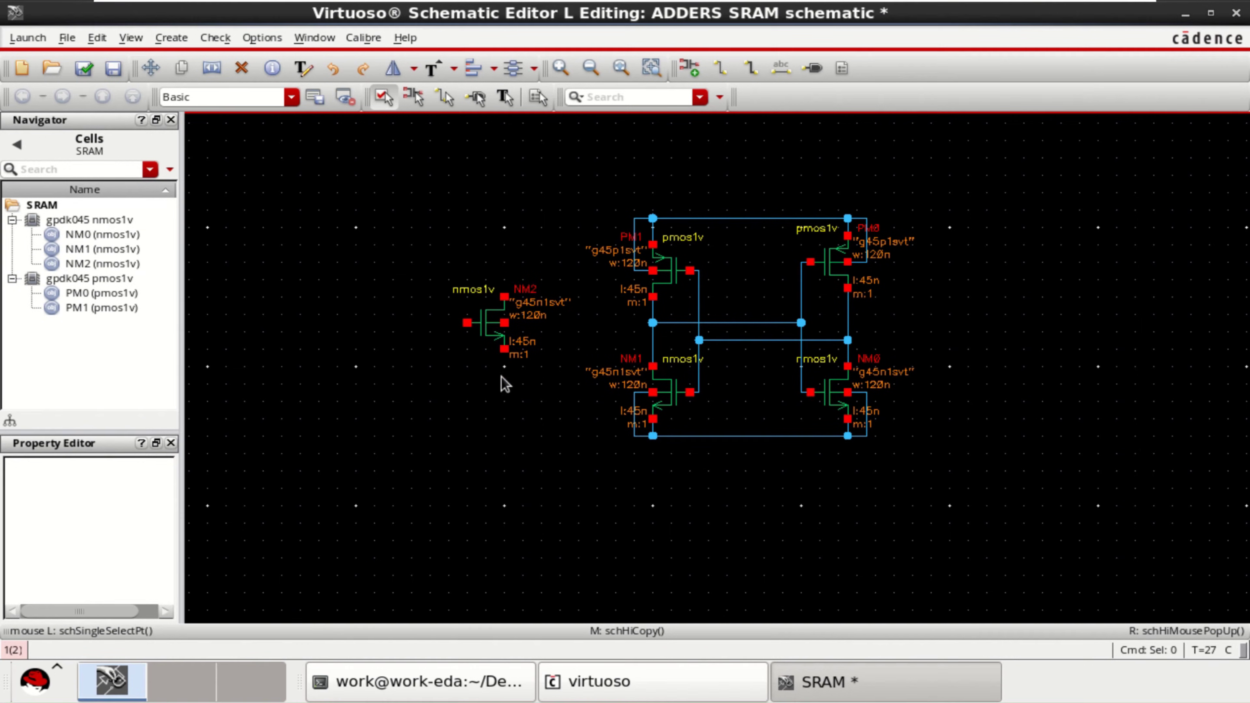
{"action": "left_click", "coordinate": [490, 325]}
{"action": "key", "text": "c"}
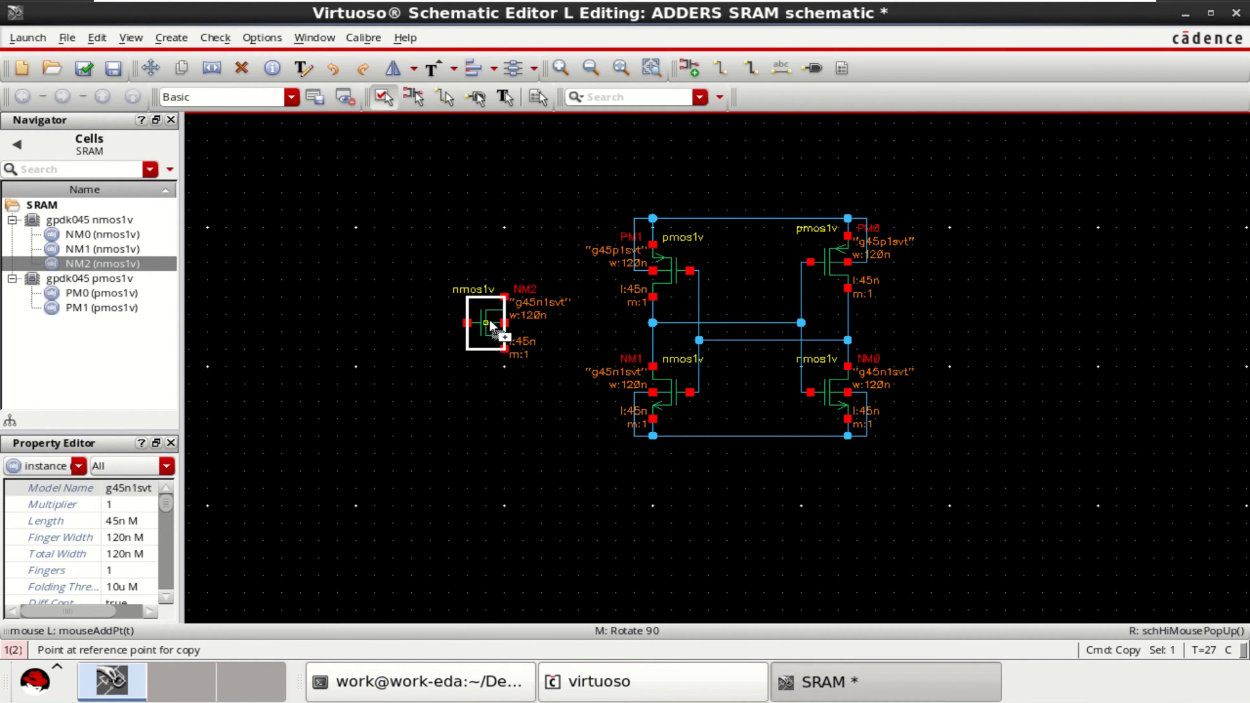
{"action": "left_click", "coordinate": [490, 322]}
{"action": "left_click", "coordinate": [963, 333]}
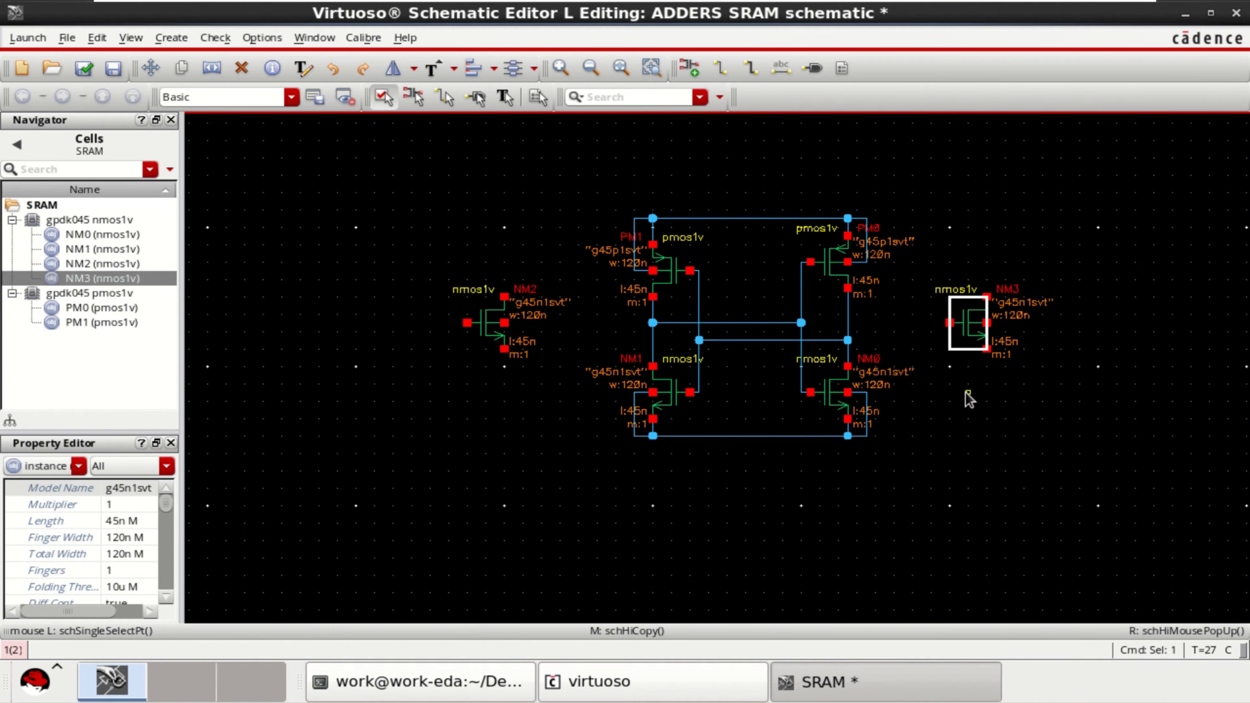
{"action": "left_click", "coordinate": [966, 393]}
Rotate NM2 and NM3 90° clockwise and move NM3 slightly upward.
{"action": "left_click", "coordinate": [488, 326]}
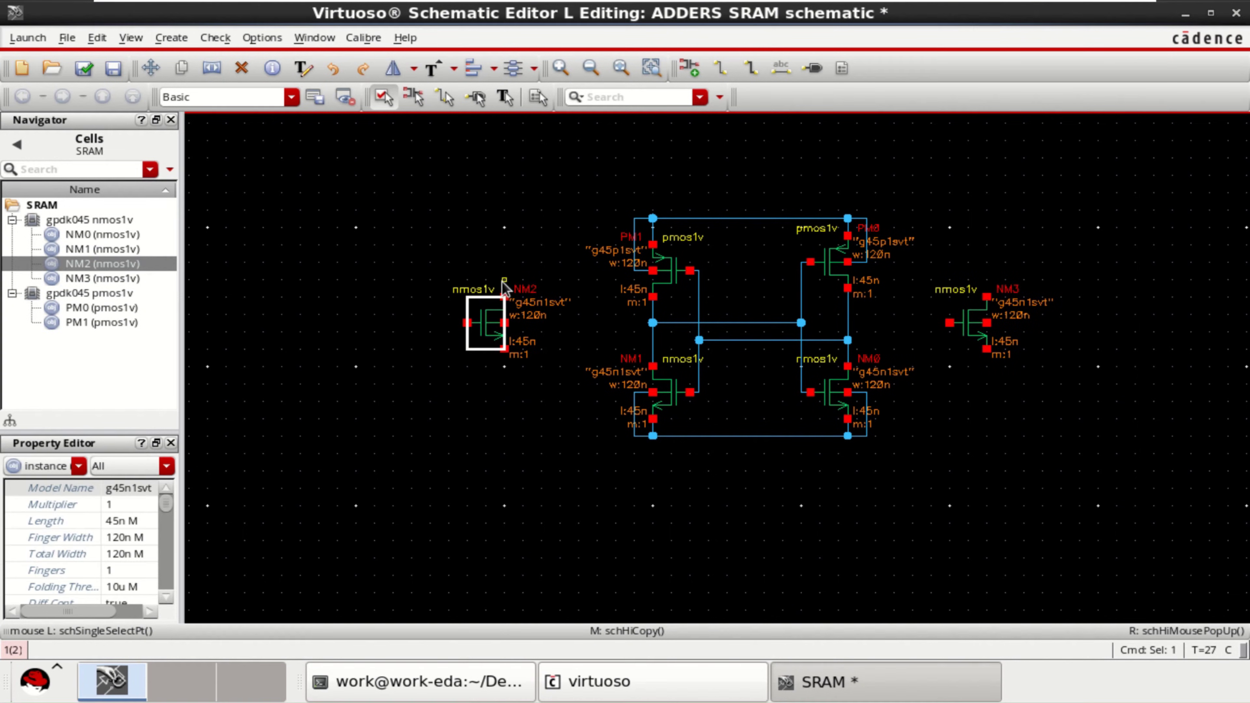
{"action": "left_click", "coordinate": [414, 69]}
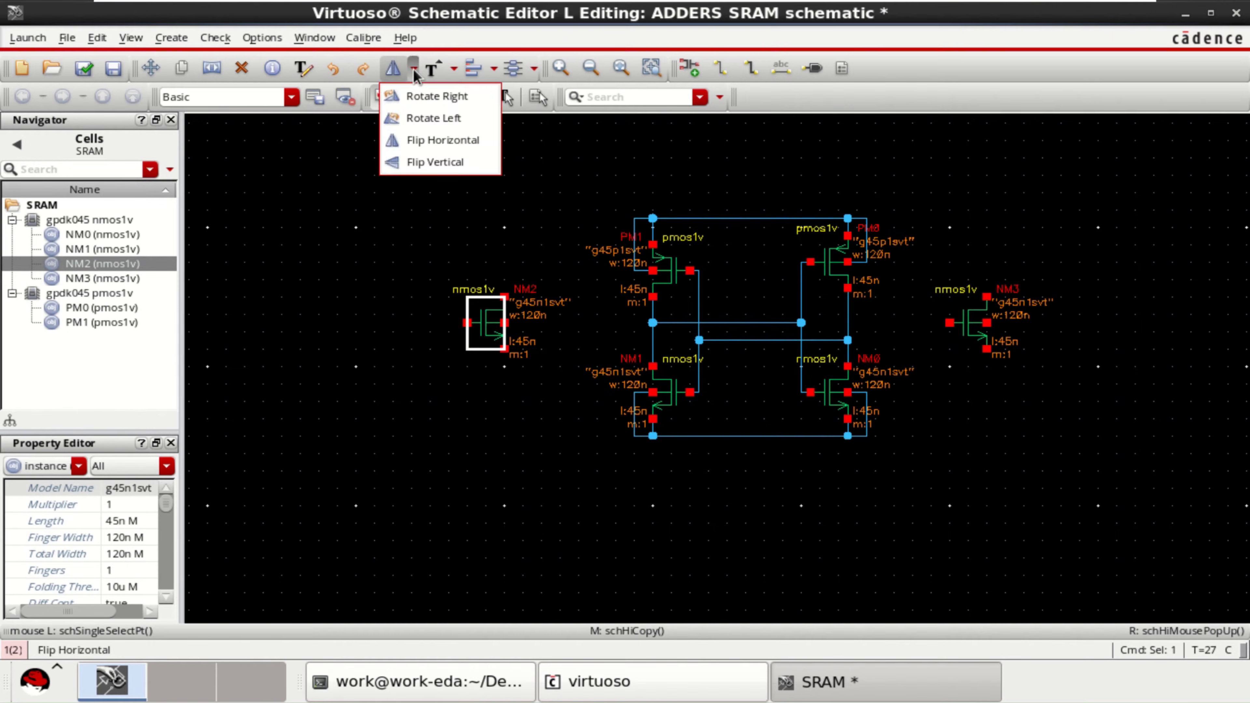
{"action": "left_click", "coordinate": [435, 97]}
{"action": "left_click", "coordinate": [489, 320]}
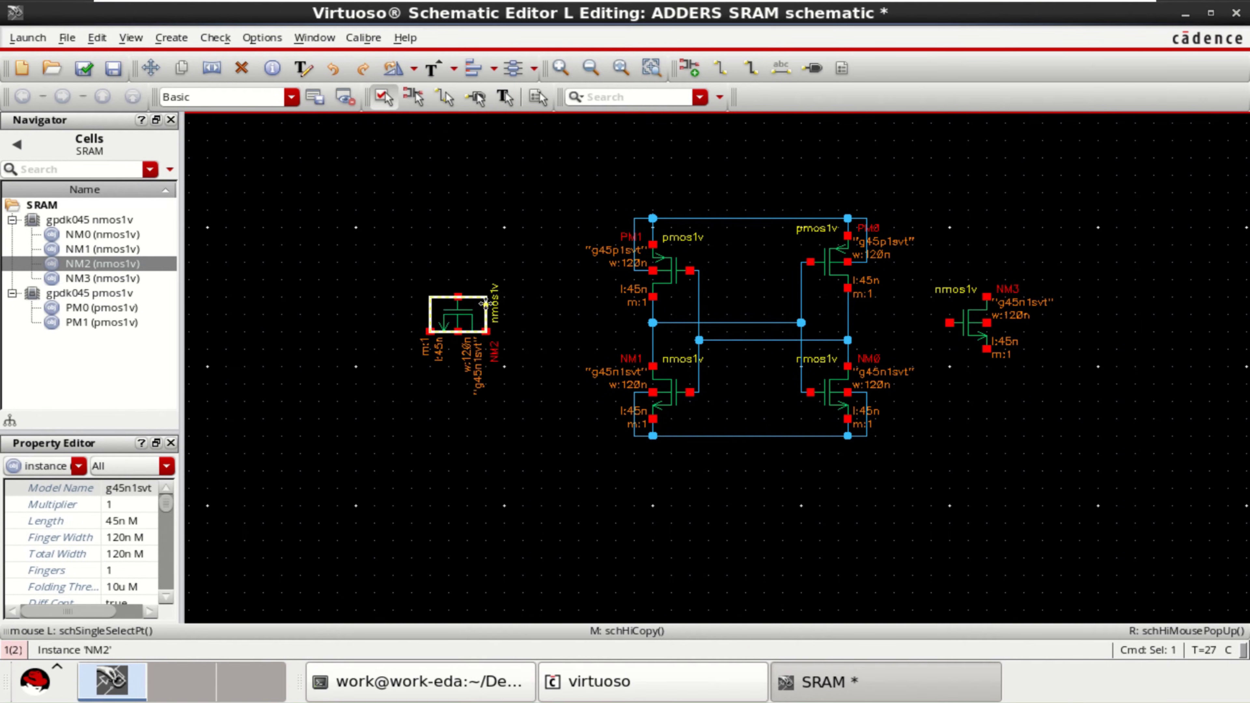
{"action": "left_click", "coordinate": [969, 329]}
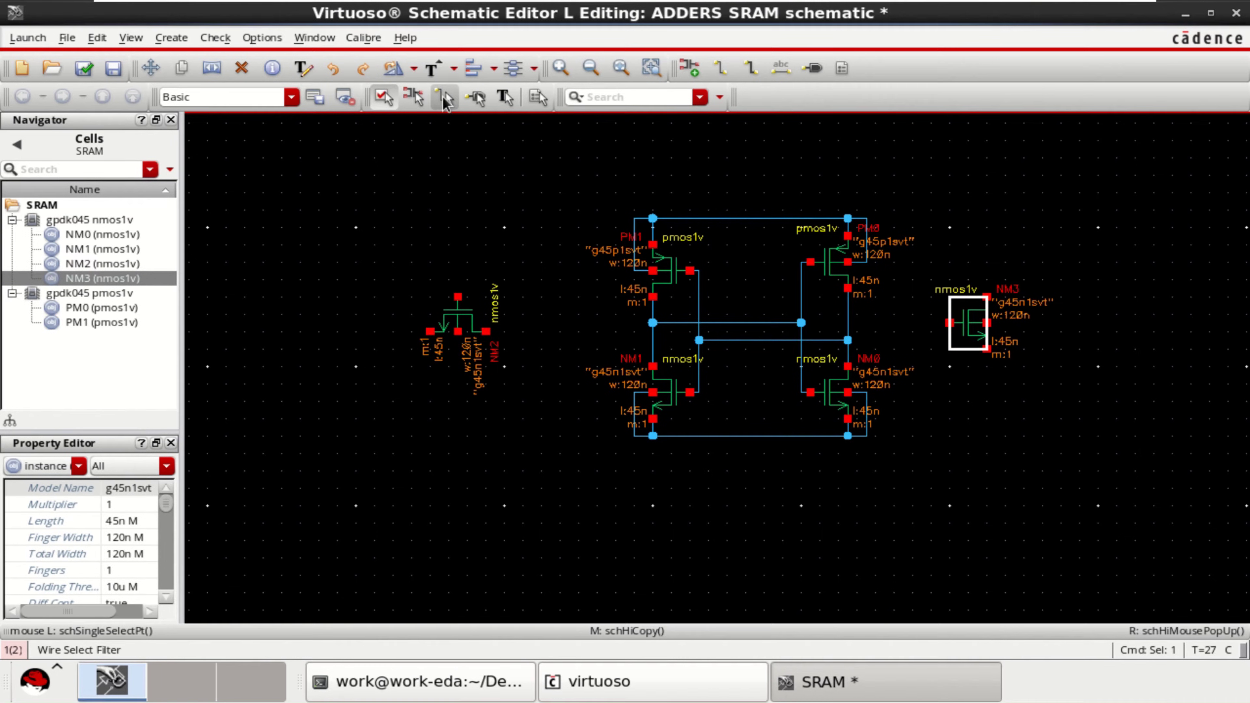
{"action": "left_click", "coordinate": [414, 69]}
{"action": "left_click", "coordinate": [436, 96]}
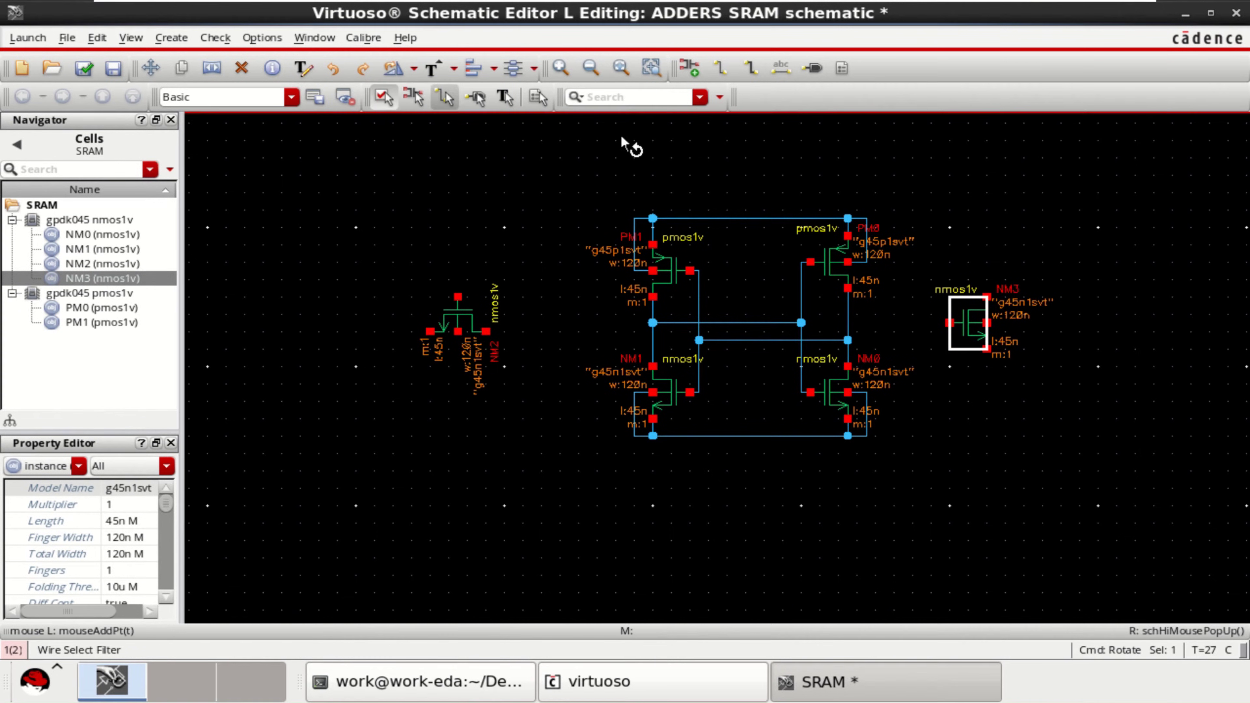
{"action": "left_click", "coordinate": [967, 318]}
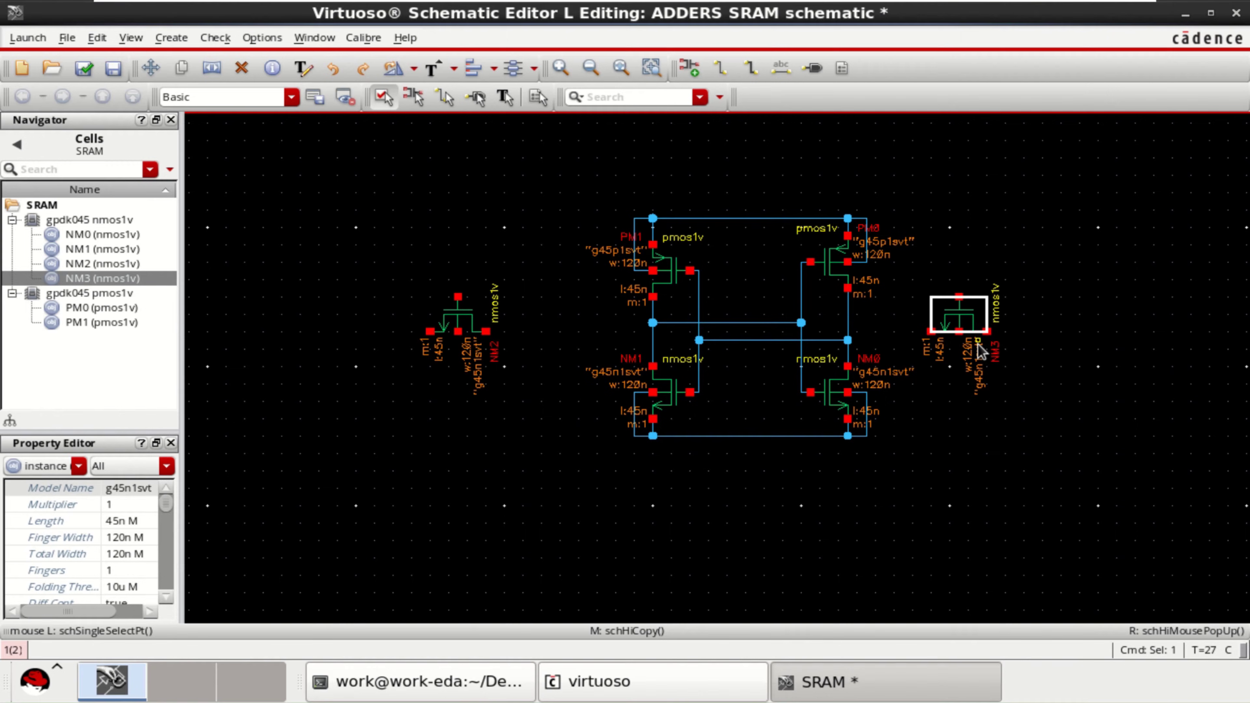
{"action": "left_click", "coordinate": [1088, 394]}
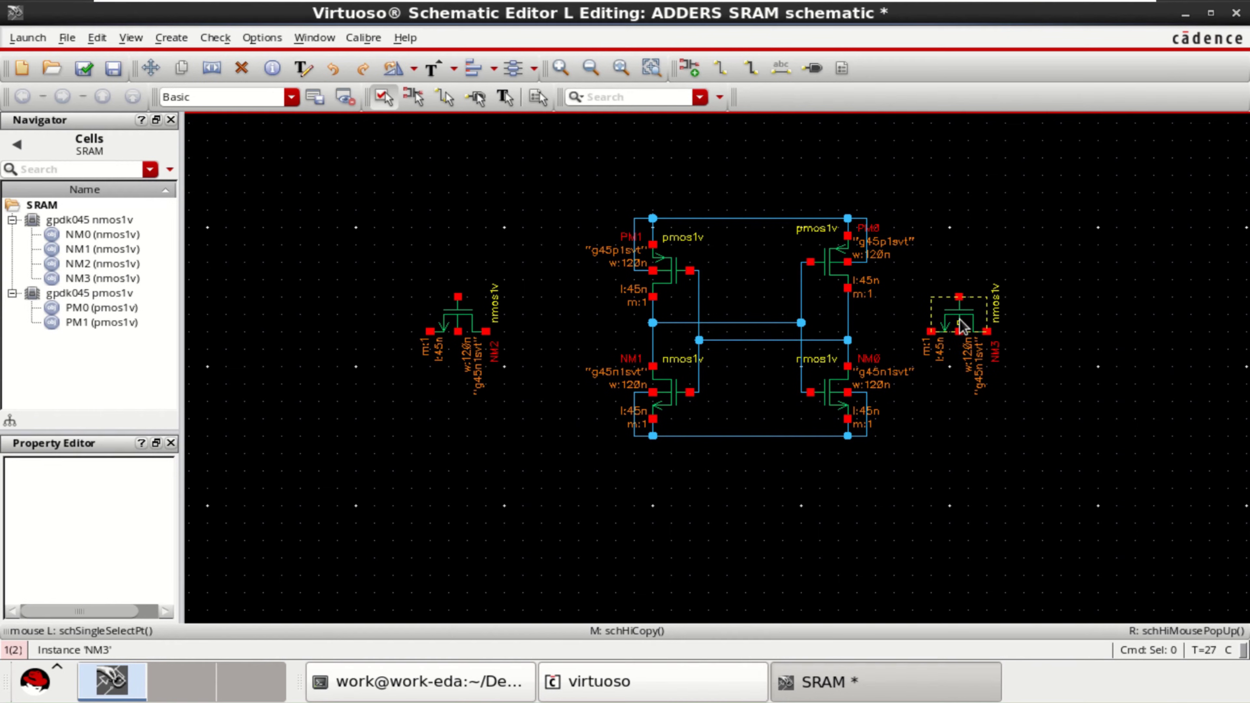
{"action": "left_click_drag", "start_coordinate": [963, 326], "coordinate": [960, 310]}
Drop NM3 in its raised position and nudge NM2 slightly to the right.
{"action": "left_click", "coordinate": [960, 309]}
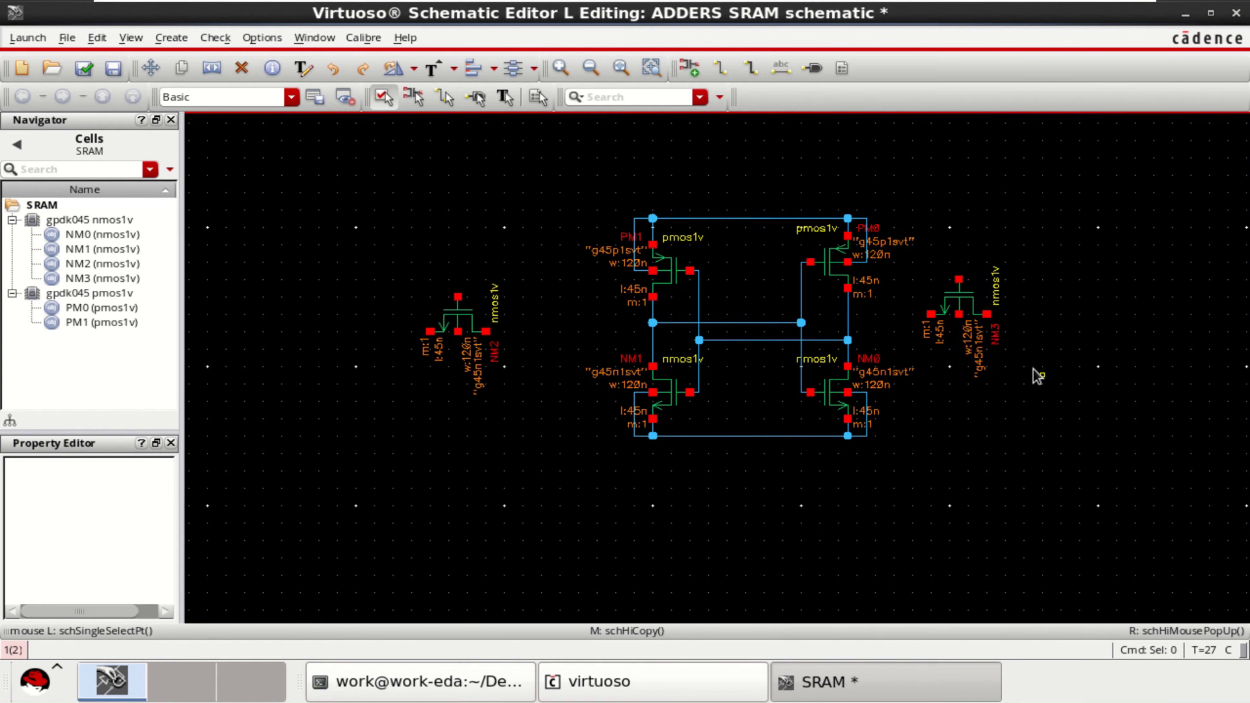
{"action": "left_click_drag", "start_coordinate": [455, 326], "coordinate": [496, 316]}
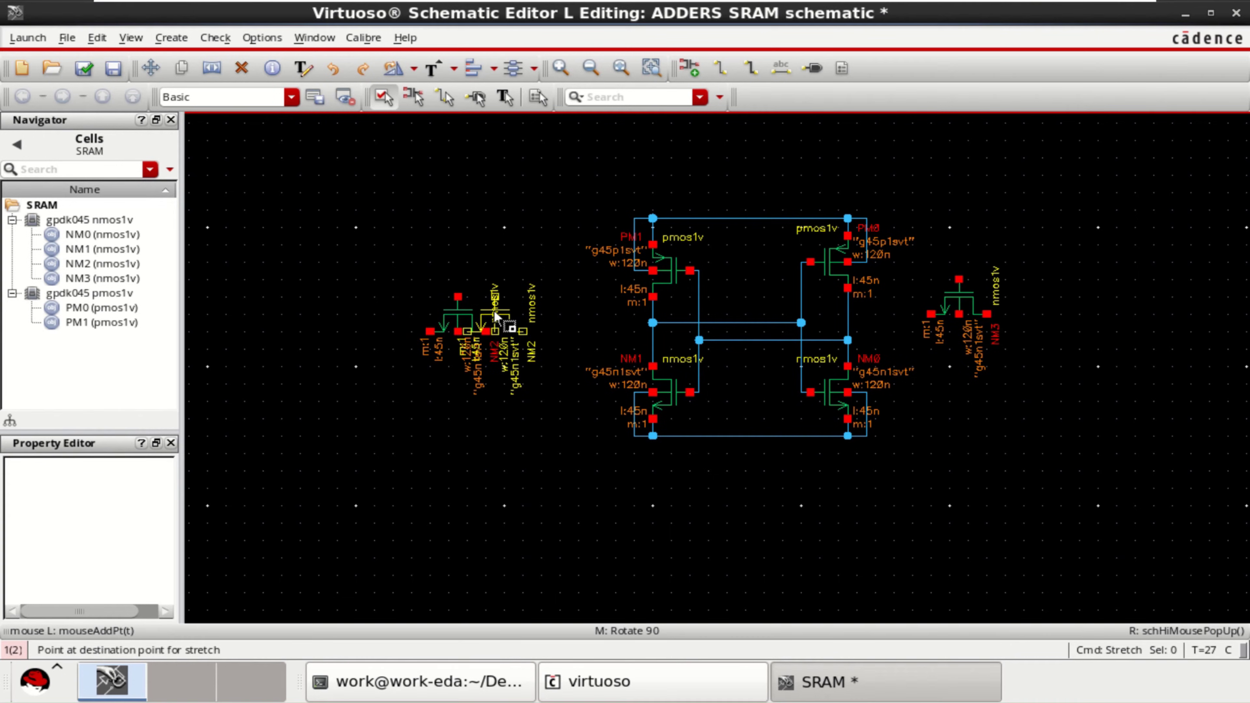
{"action": "left_click", "coordinate": [496, 326]}
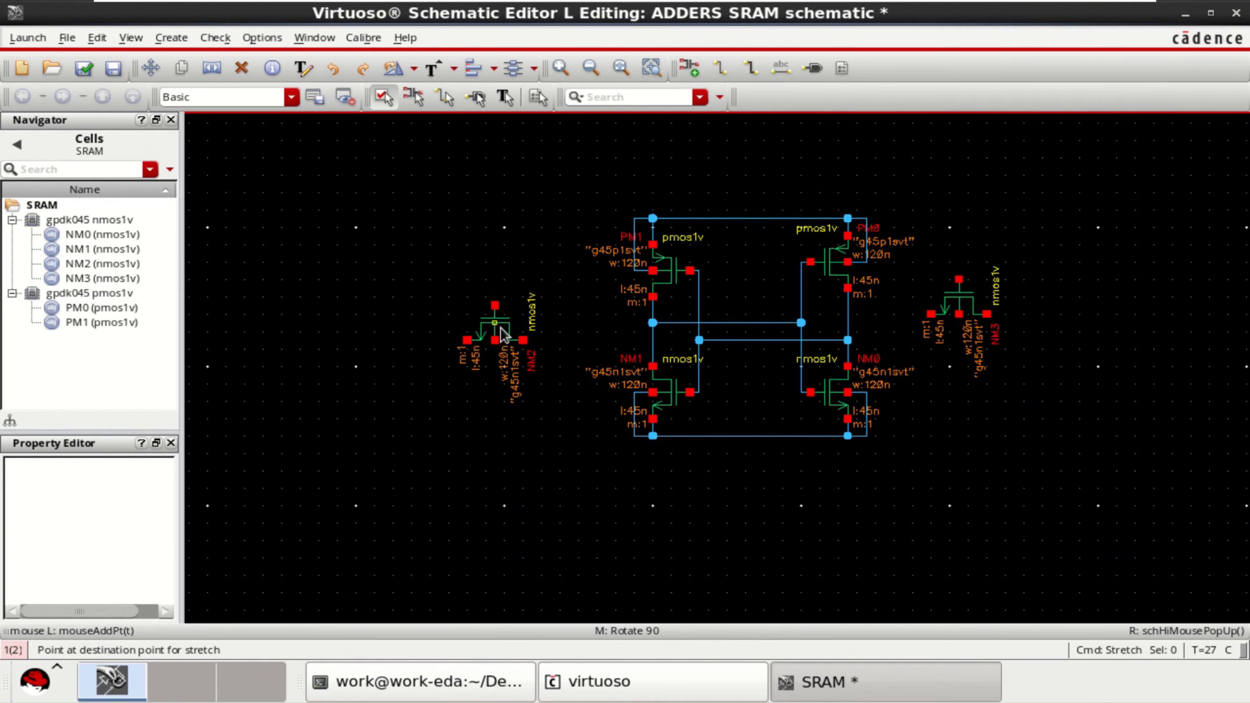
Wire NM3 and NM2 to the storage nodes and join their gates with a wire over the top.
{"action": "left_click", "coordinate": [720, 68]}
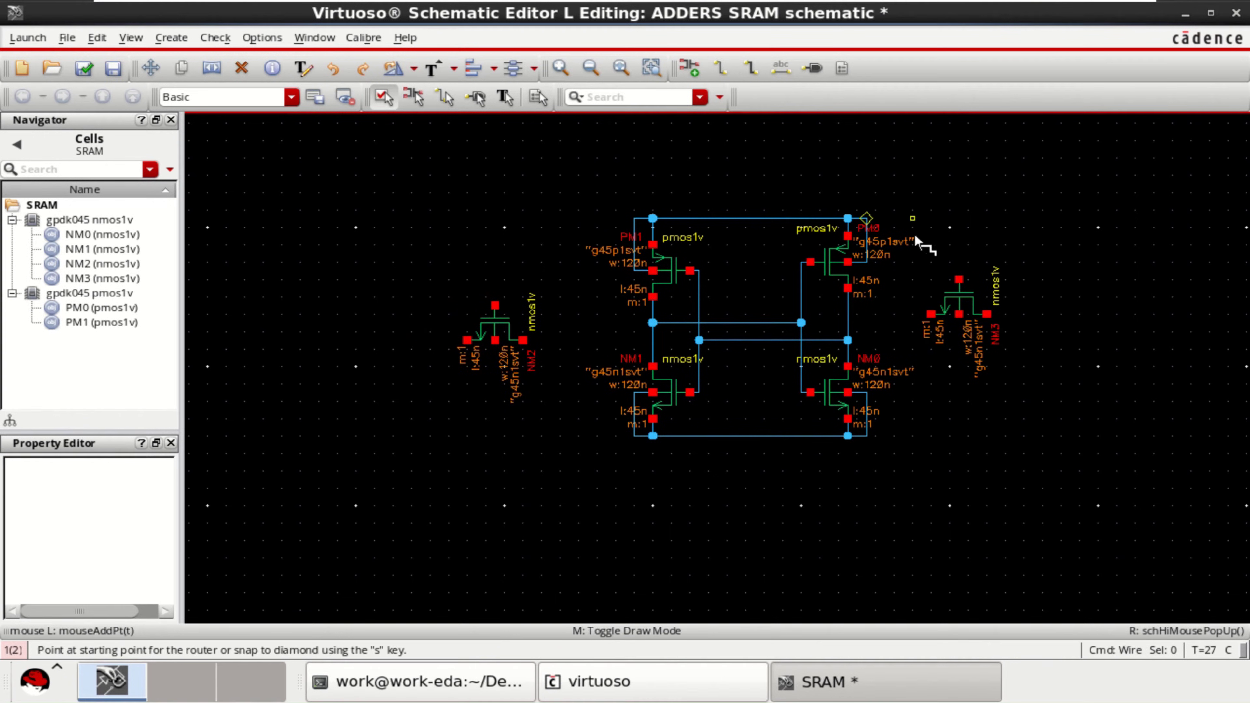
{"action": "left_click", "coordinate": [847, 323]}
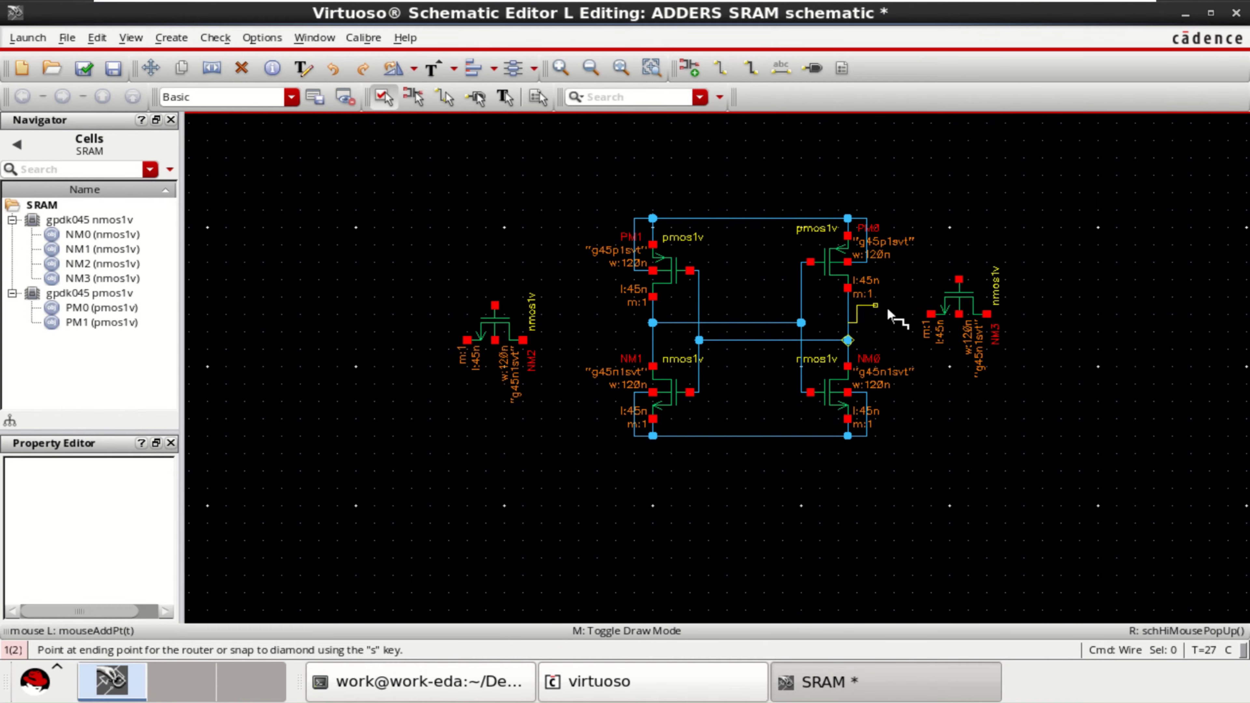
{"action": "left_click", "coordinate": [936, 321]}
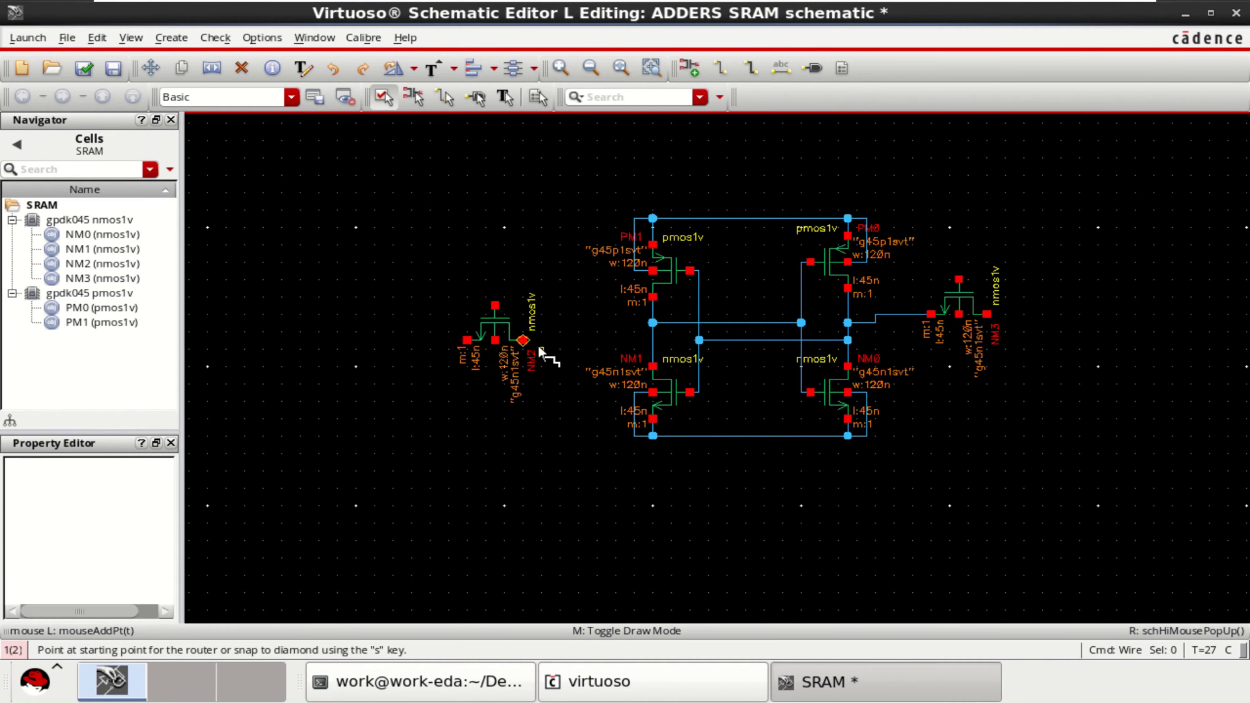
{"action": "left_click", "coordinate": [523, 340]}
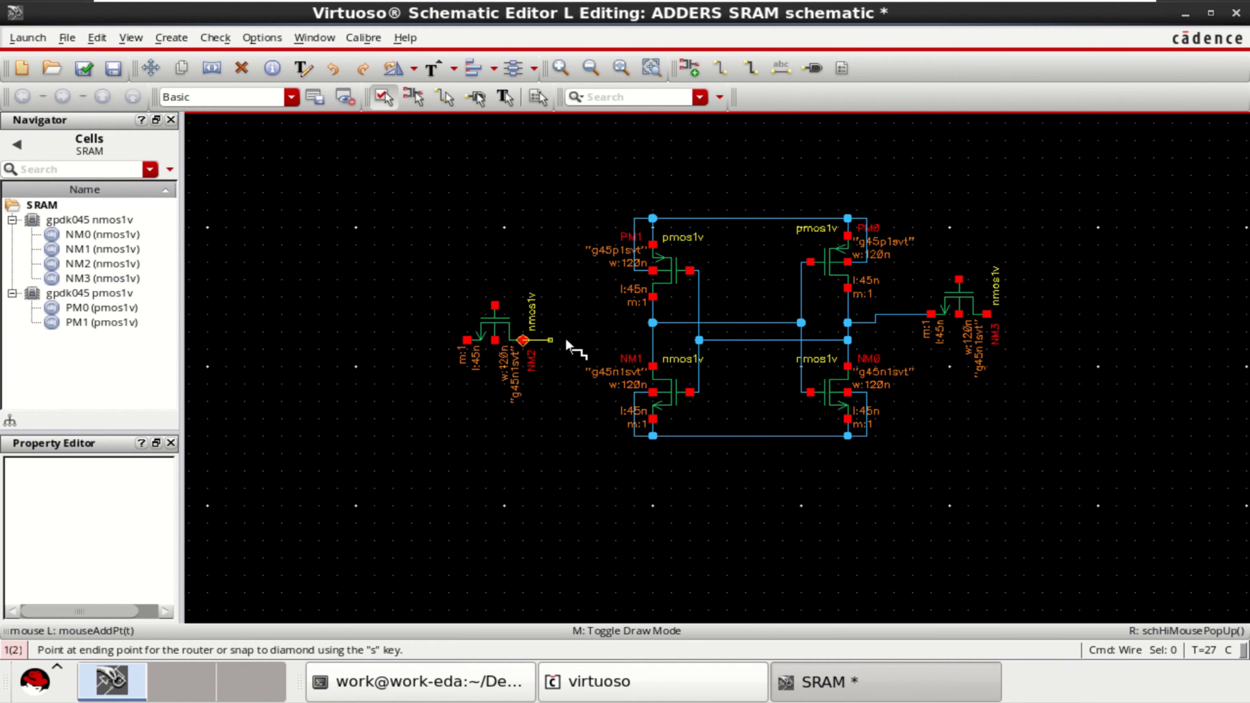
{"action": "left_click", "coordinate": [653, 340]}
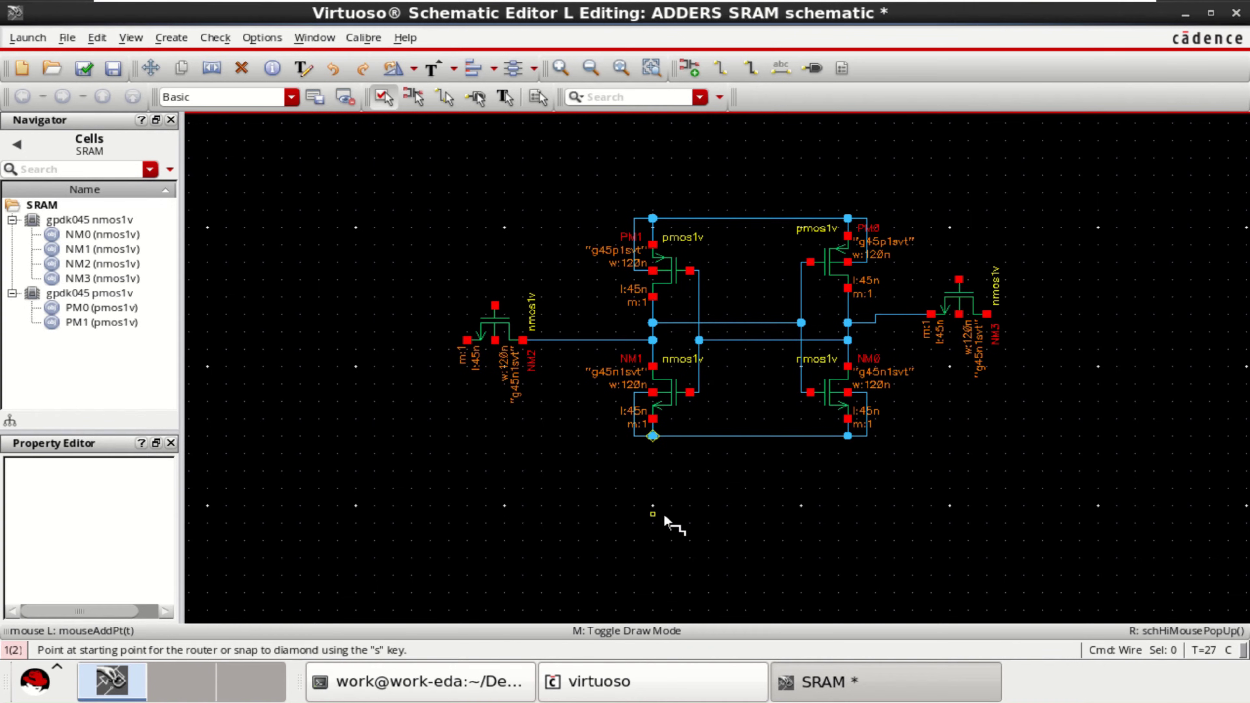
{"action": "left_click", "coordinate": [494, 305]}
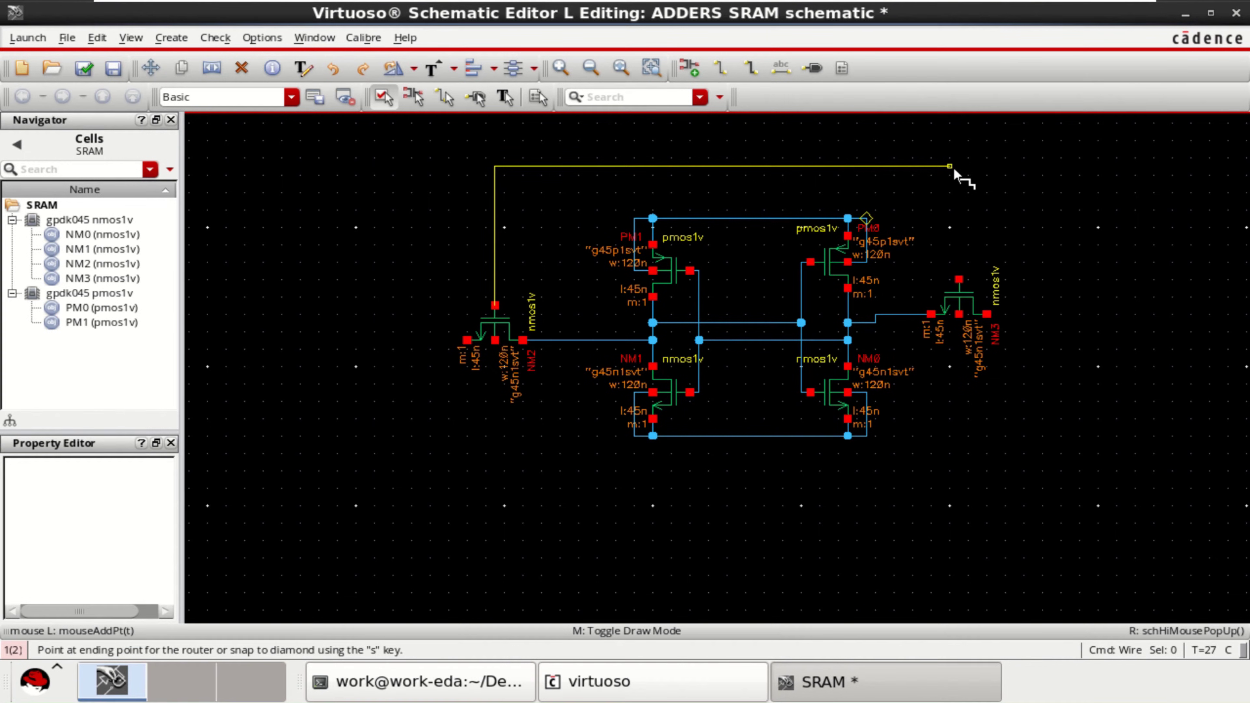
{"action": "left_click", "coordinate": [951, 166]}
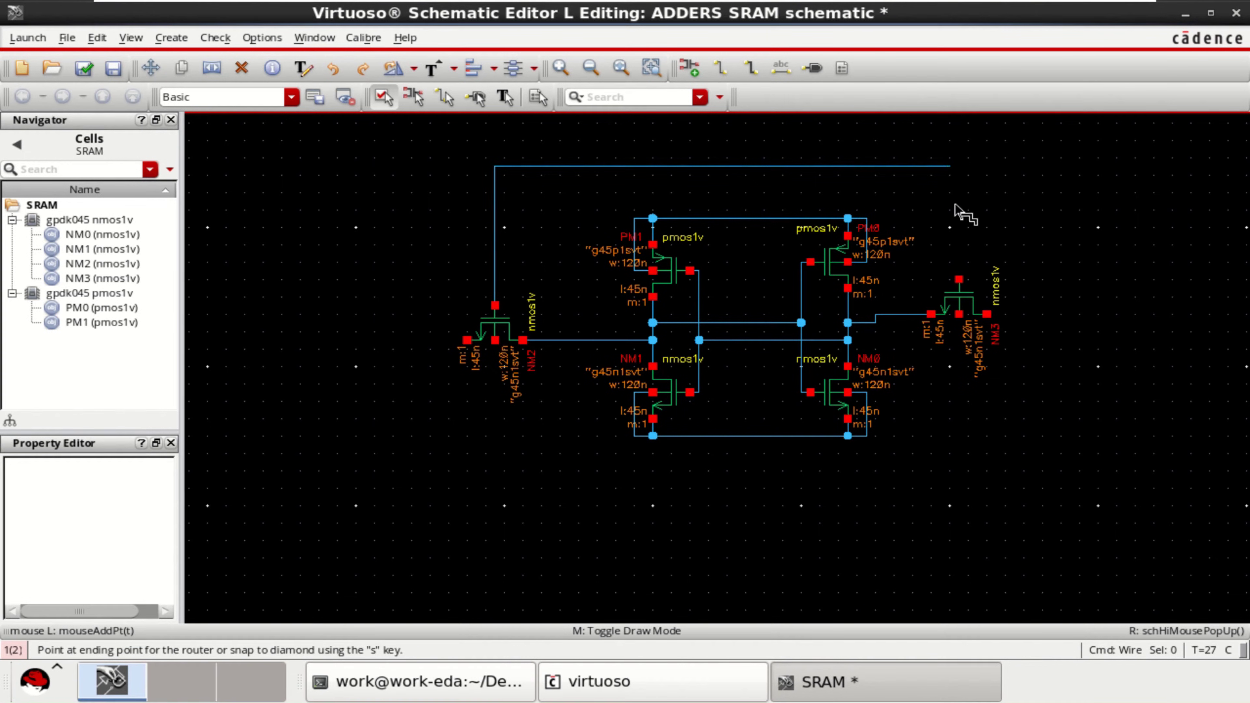
{"action": "left_click", "coordinate": [958, 279]}
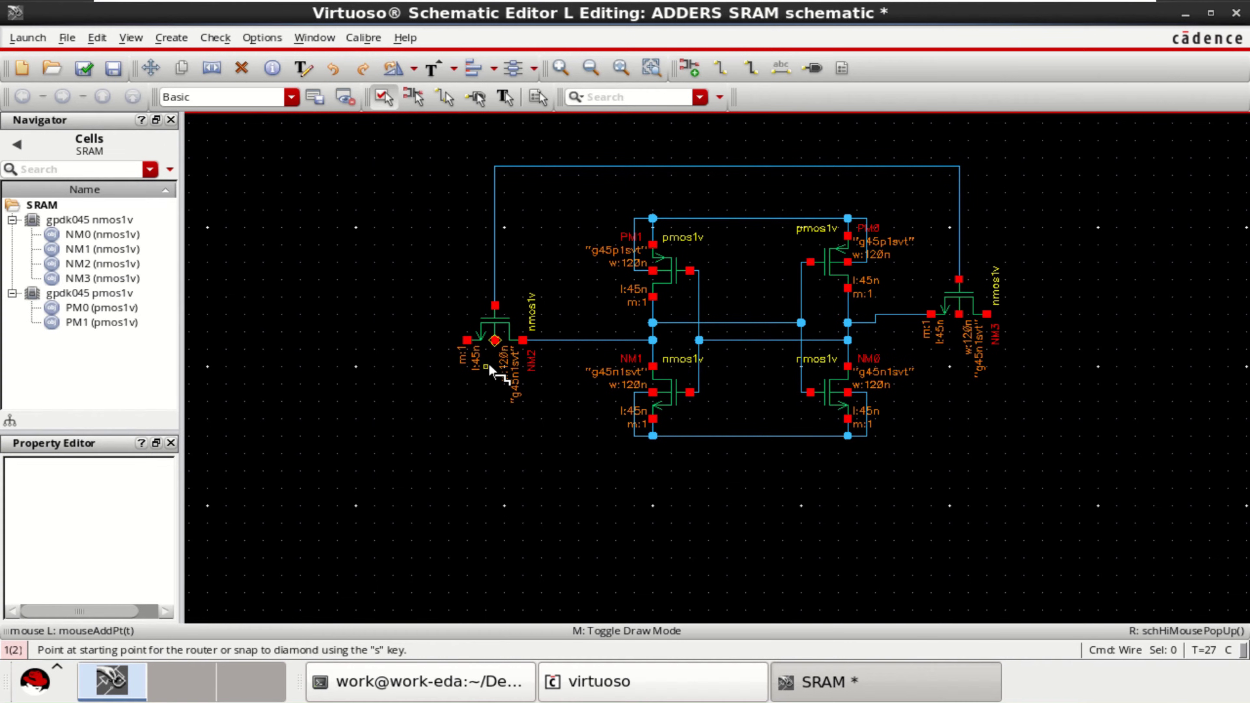
Wire the middle terminals of NM2 and NM3 down to the bottom rail and fit the view.
{"action": "left_click", "coordinate": [494, 340]}
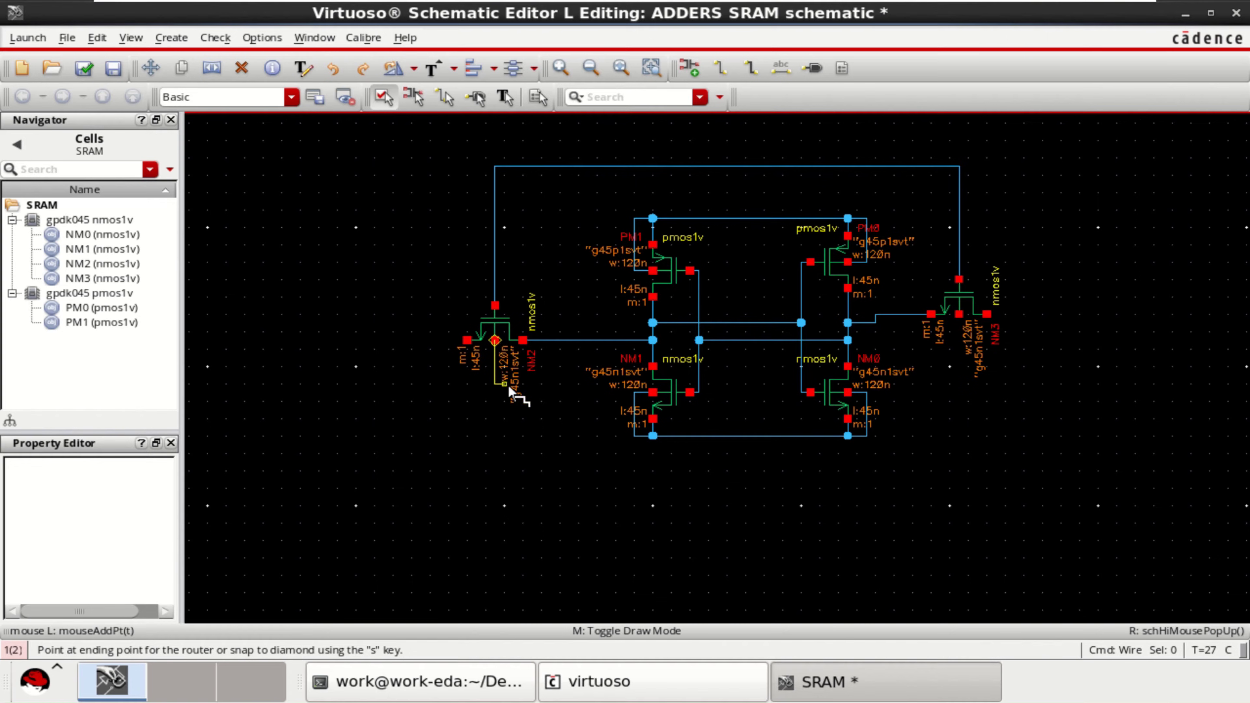
{"action": "left_click", "coordinate": [634, 435]}
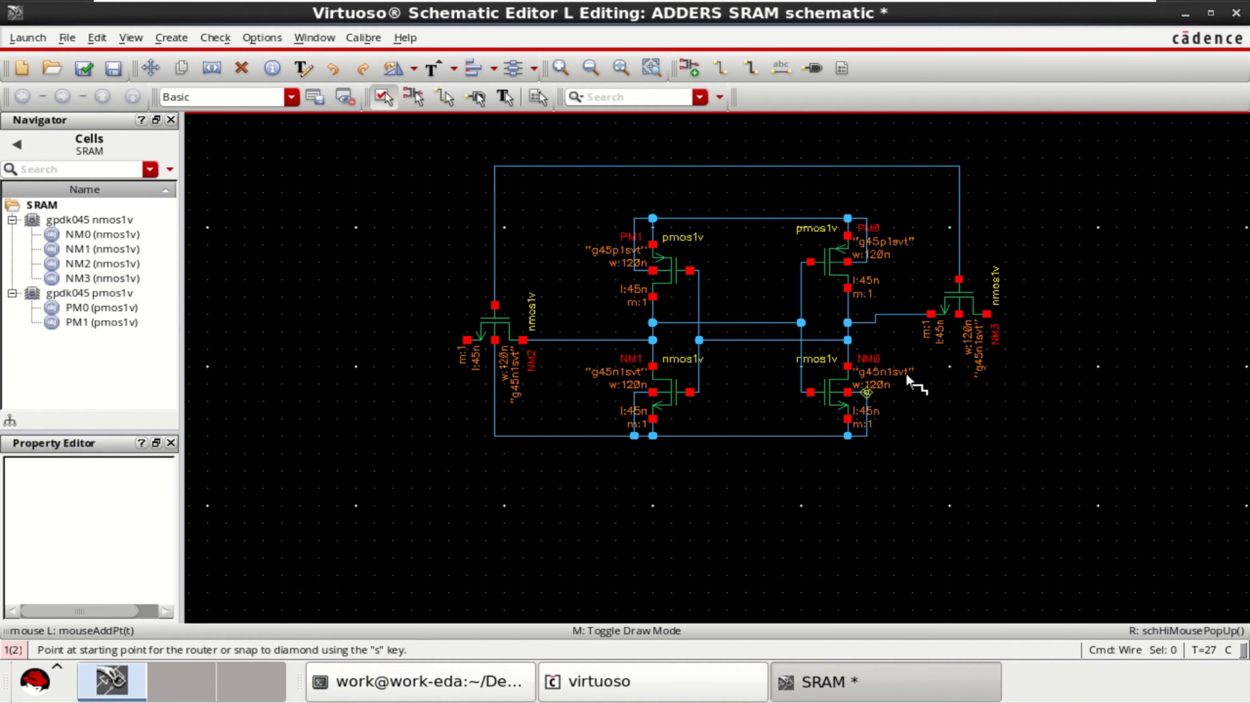
{"action": "left_click", "coordinate": [959, 314]}
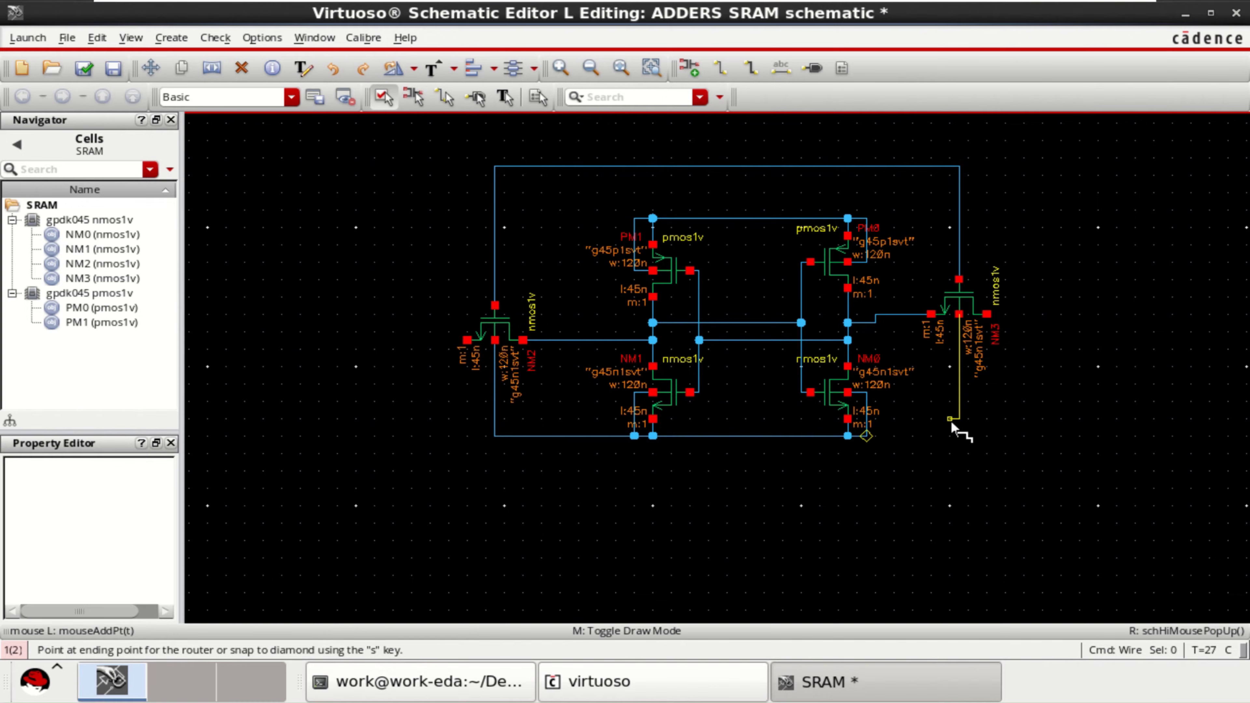
{"action": "left_click", "coordinate": [866, 436]}
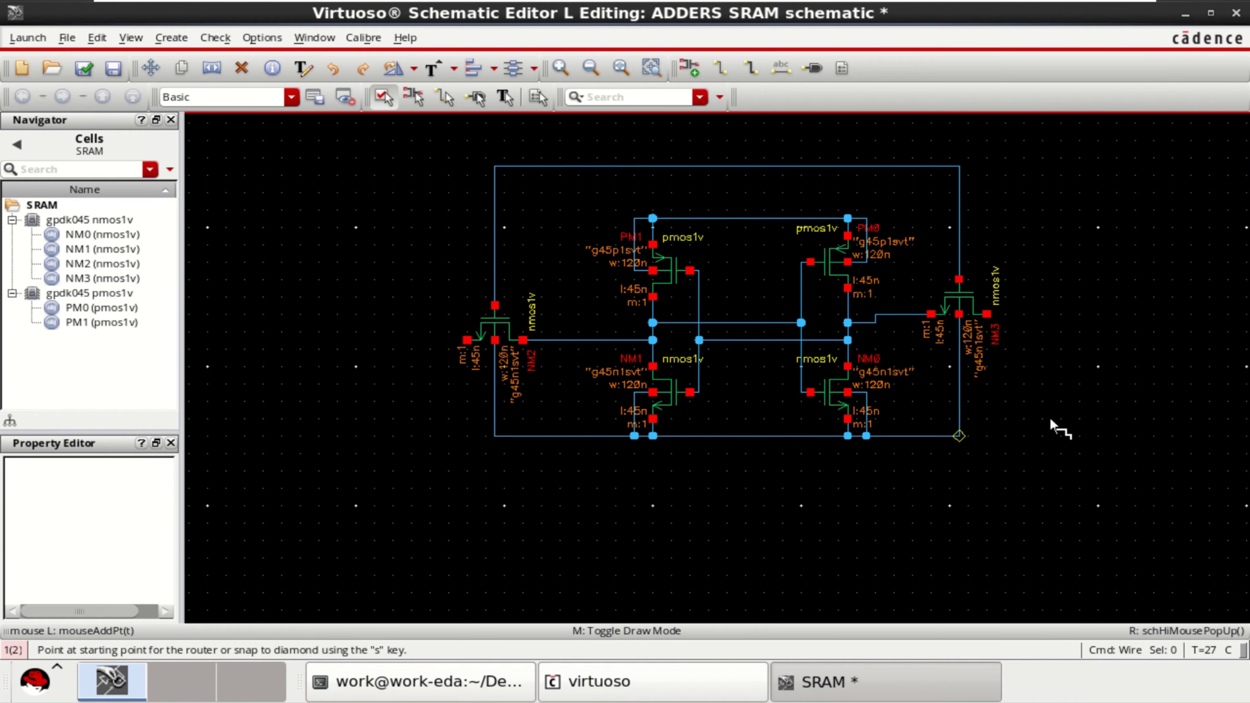
{"action": "key", "text": "f"}
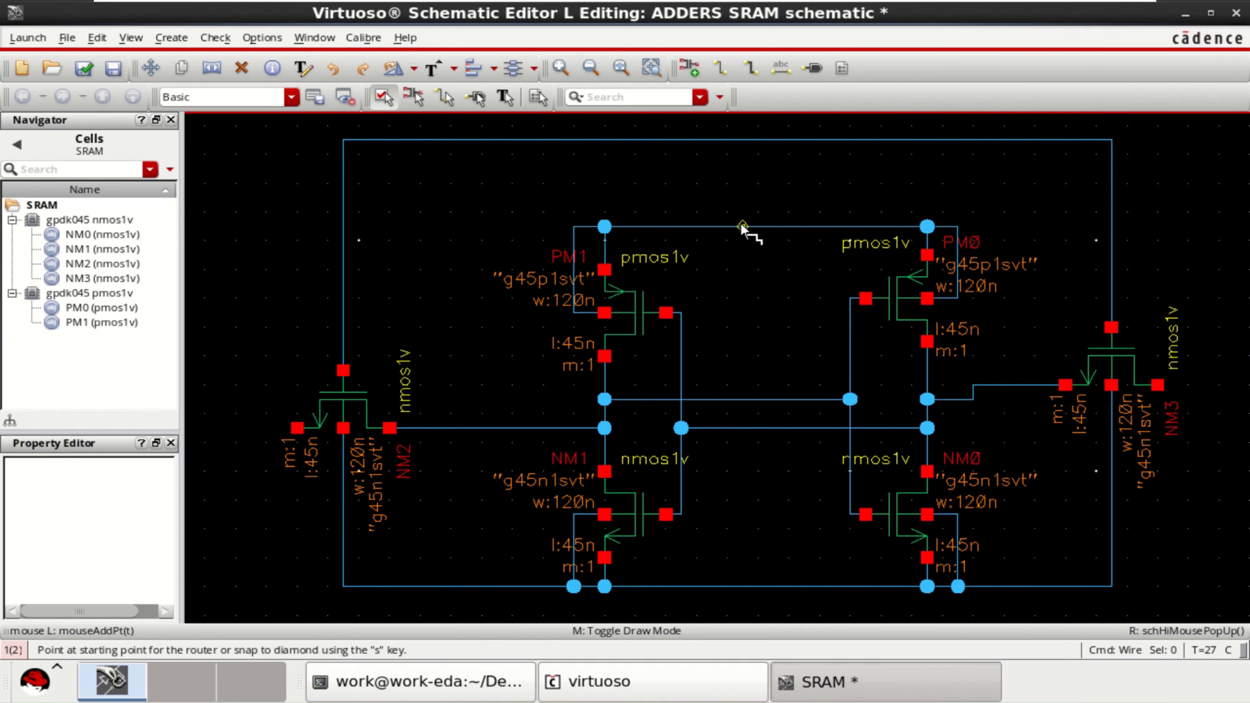
{"action": "scroll", "coordinate": [748, 224], "scroll_direction": "down", "scroll_amount": 1}
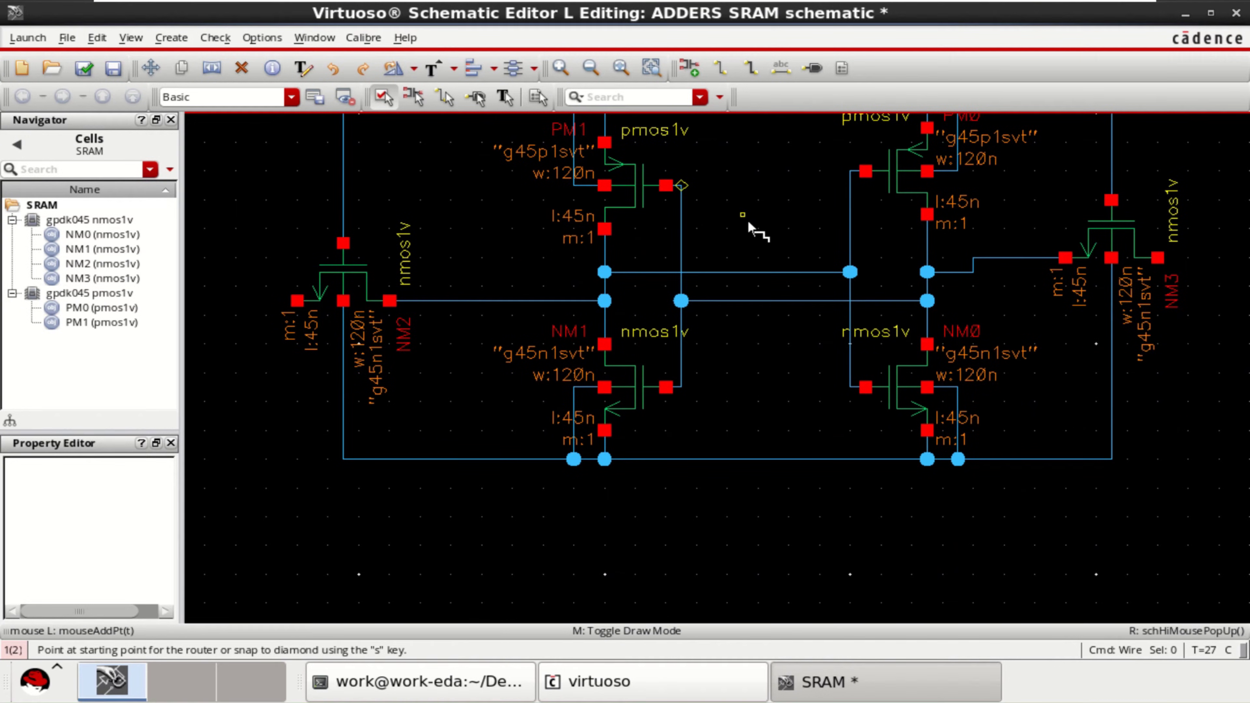
{"action": "scroll", "coordinate": [748, 218], "scroll_direction": "up", "scroll_amount": 1}
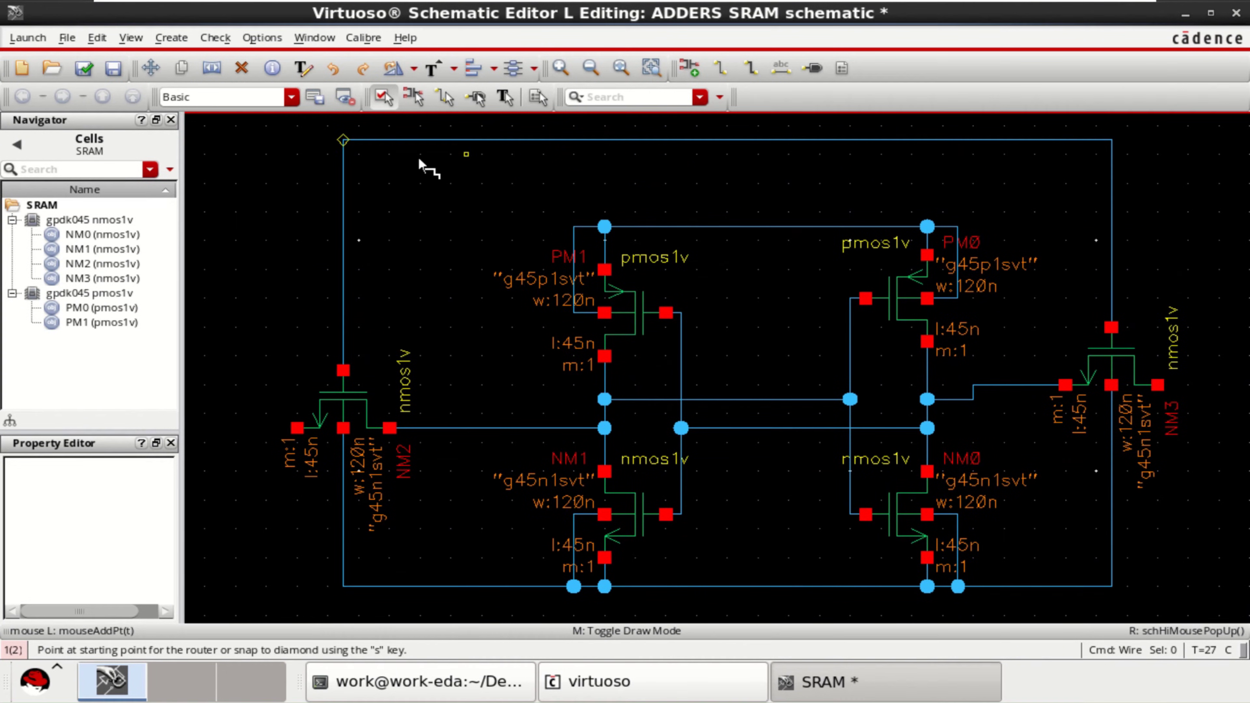
Create an input pin named WL and place it at the top left of the schematic.
{"action": "left_click", "coordinate": [814, 68]}
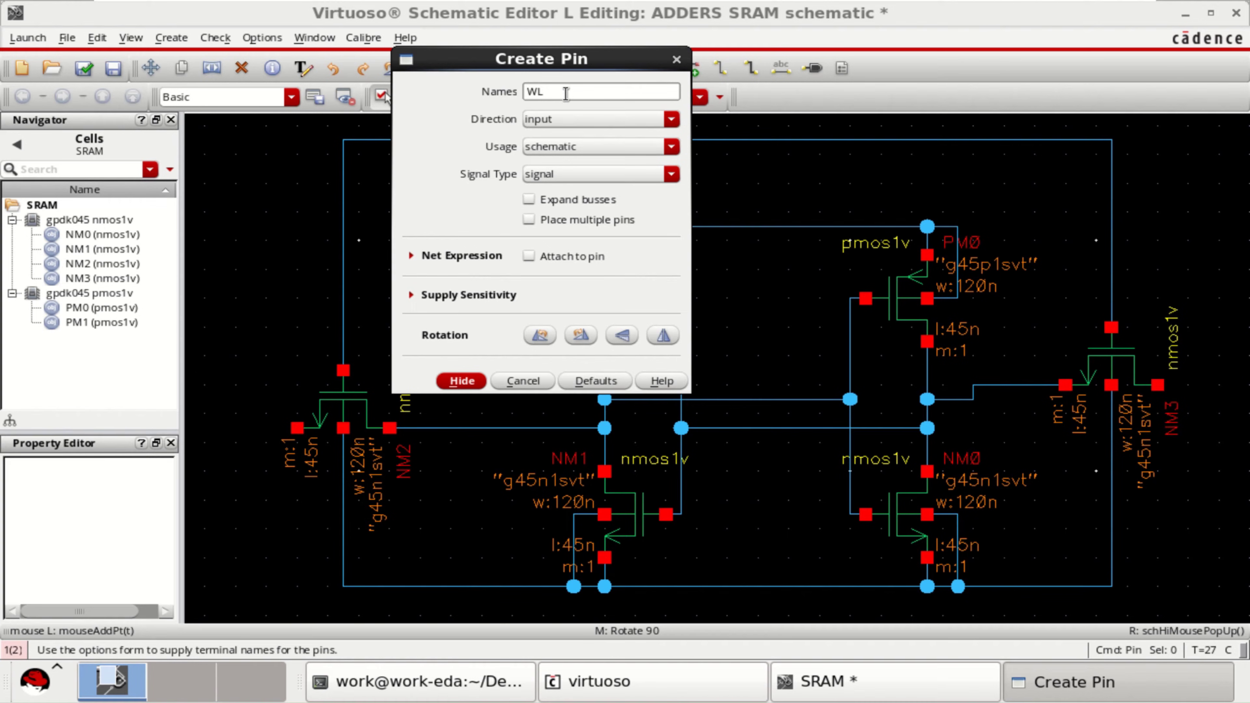
{"action": "type", "text": "WL"}
{"action": "left_click", "coordinate": [470, 381]}
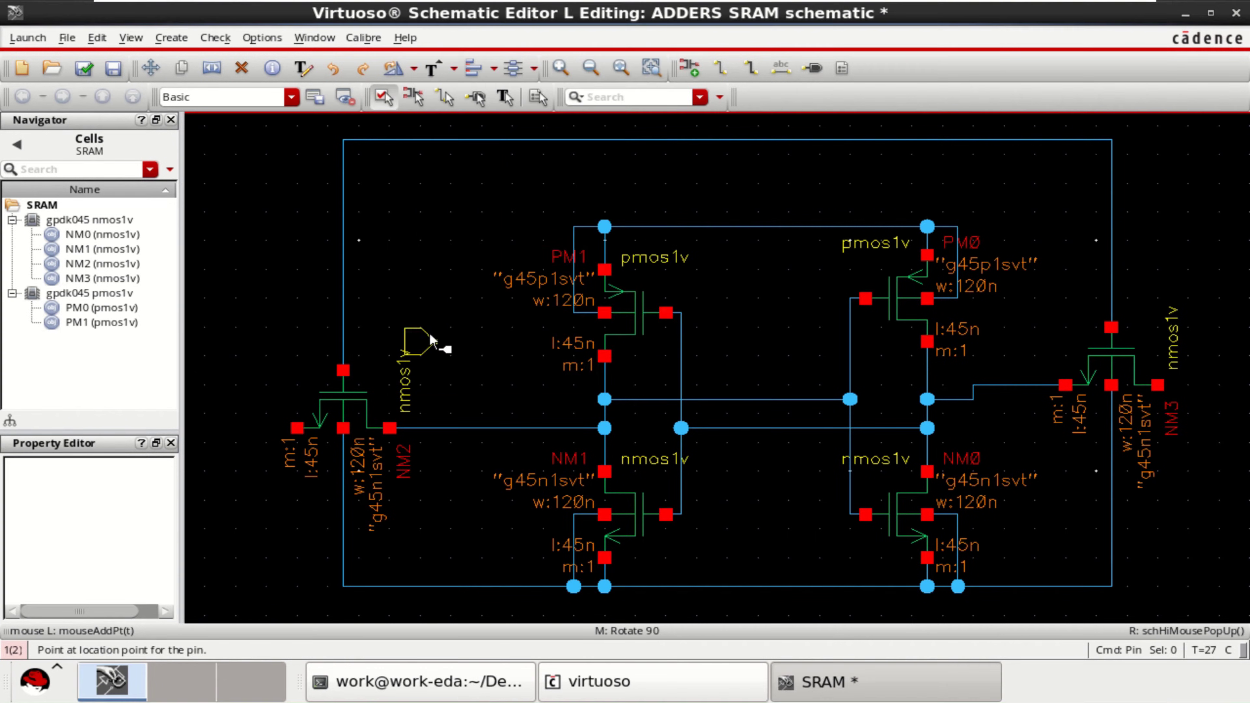
{"action": "left_click", "coordinate": [262, 147]}
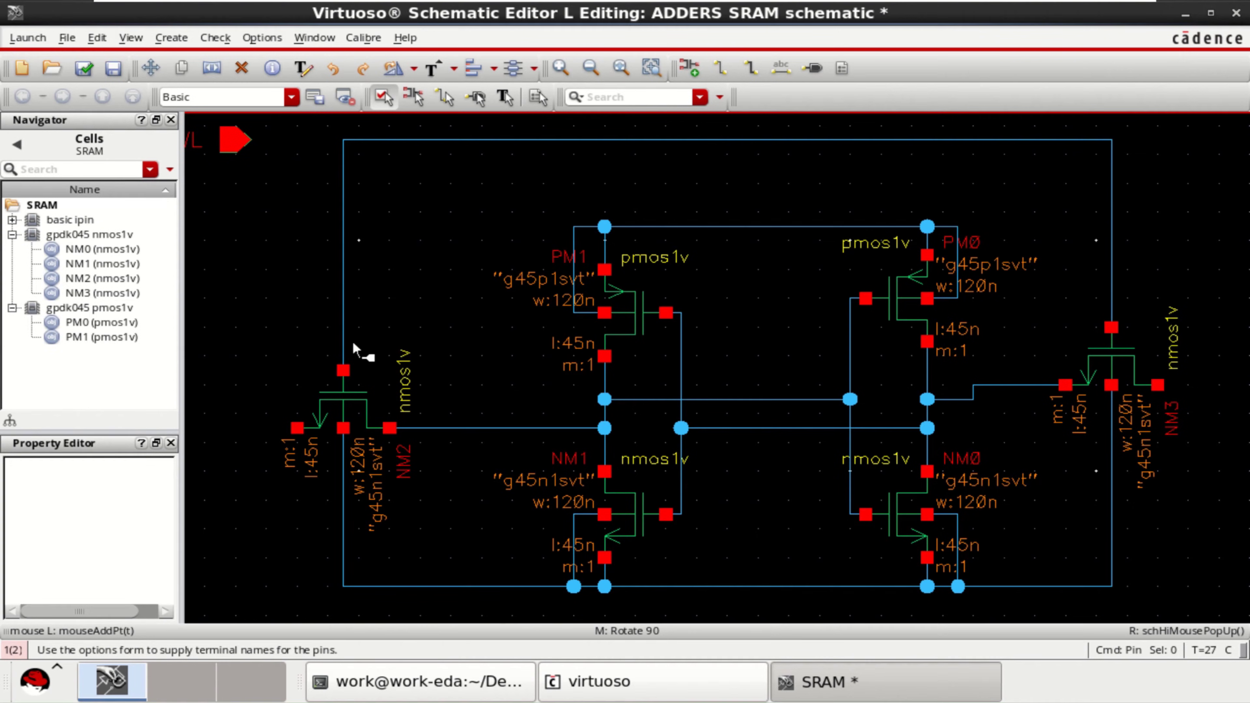
{"action": "left_click", "coordinate": [813, 68]}
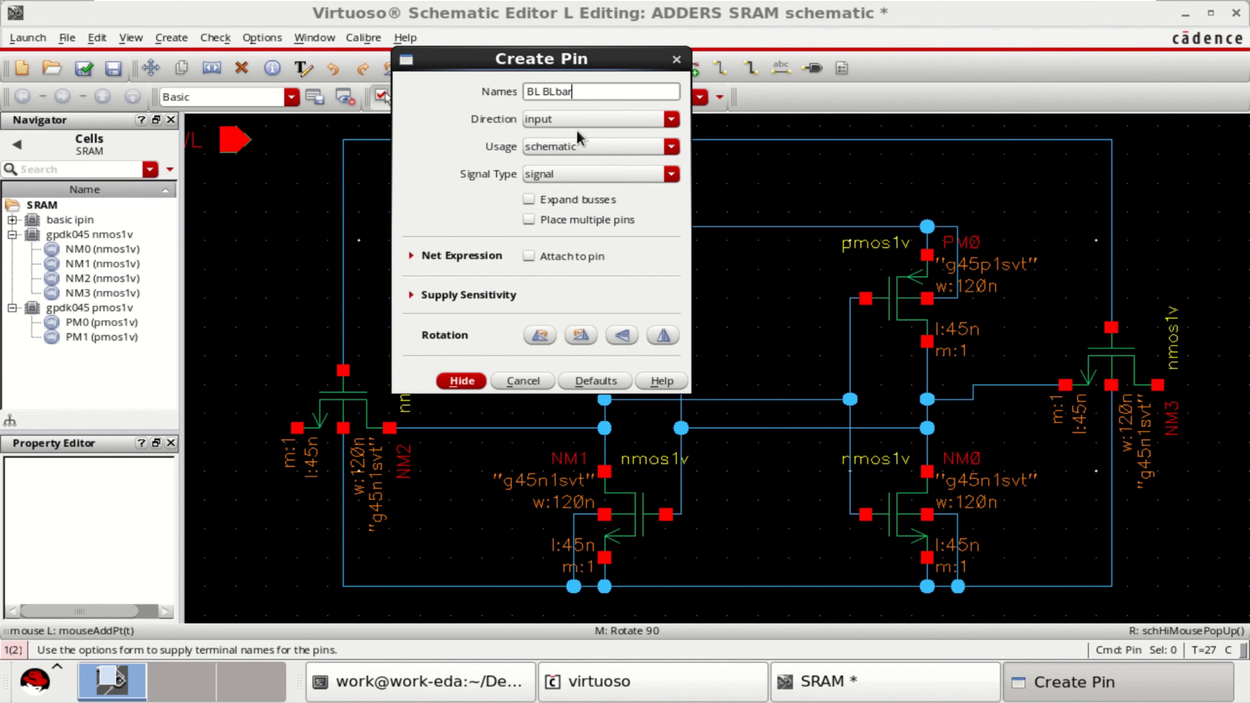
Place the BL pin right of NM3 and a rotated BLbar pin left of NM2.
{"action": "left_click", "coordinate": [461, 380]}
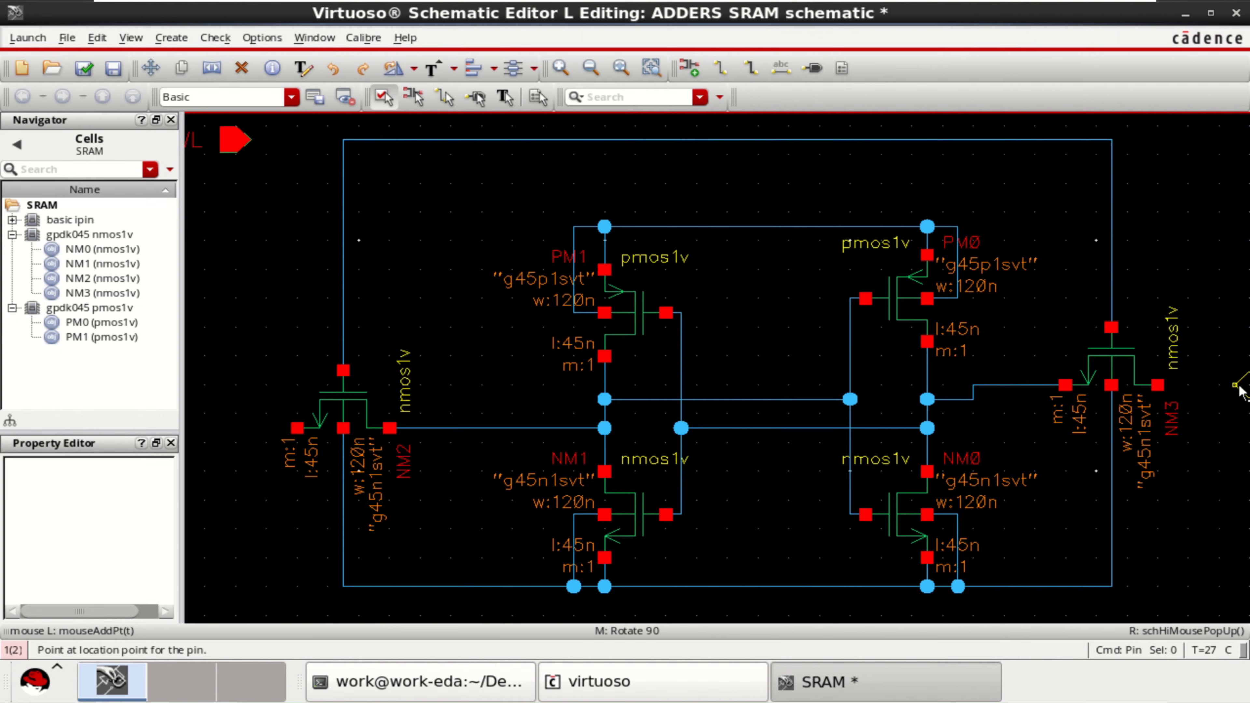
{"action": "left_click", "coordinate": [1236, 386]}
{"action": "middle_click", "coordinate": [245, 356]}
{"action": "left_click", "coordinate": [224, 428]}
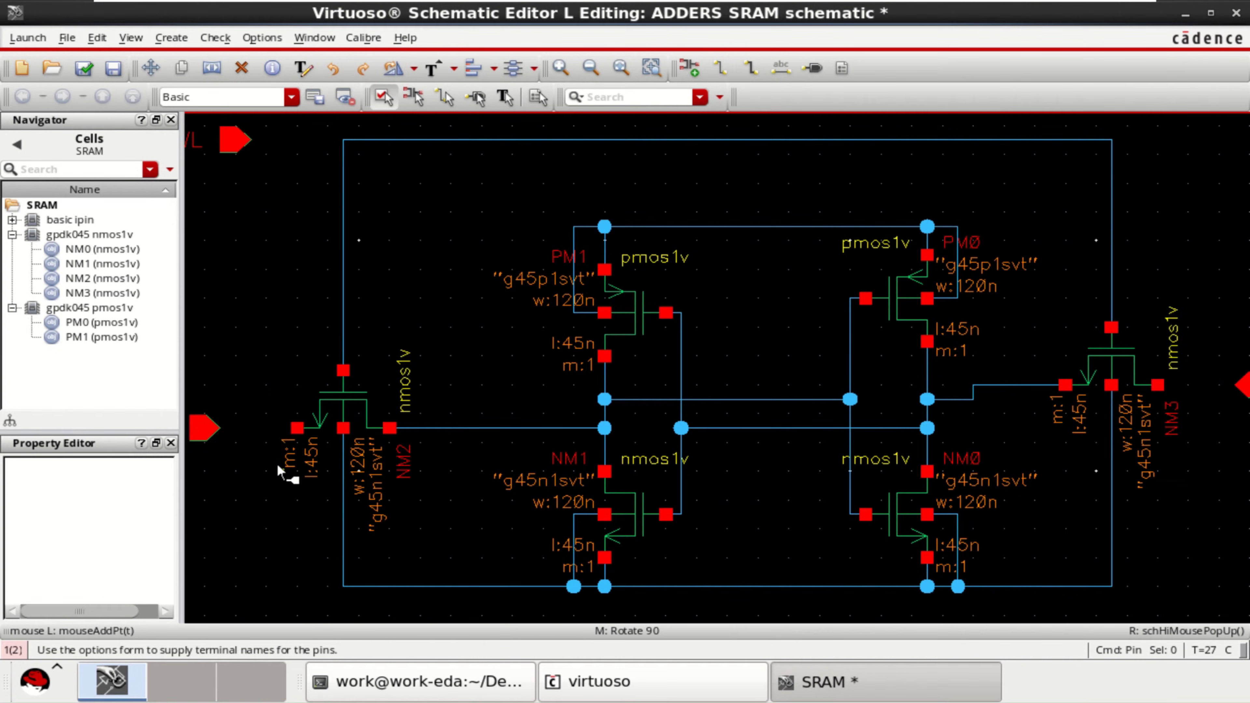
Wire WL to the top gate wire, BLbar to NM2's left terminal, and BL to NM3's right terminal.
{"action": "key", "text": "f"}
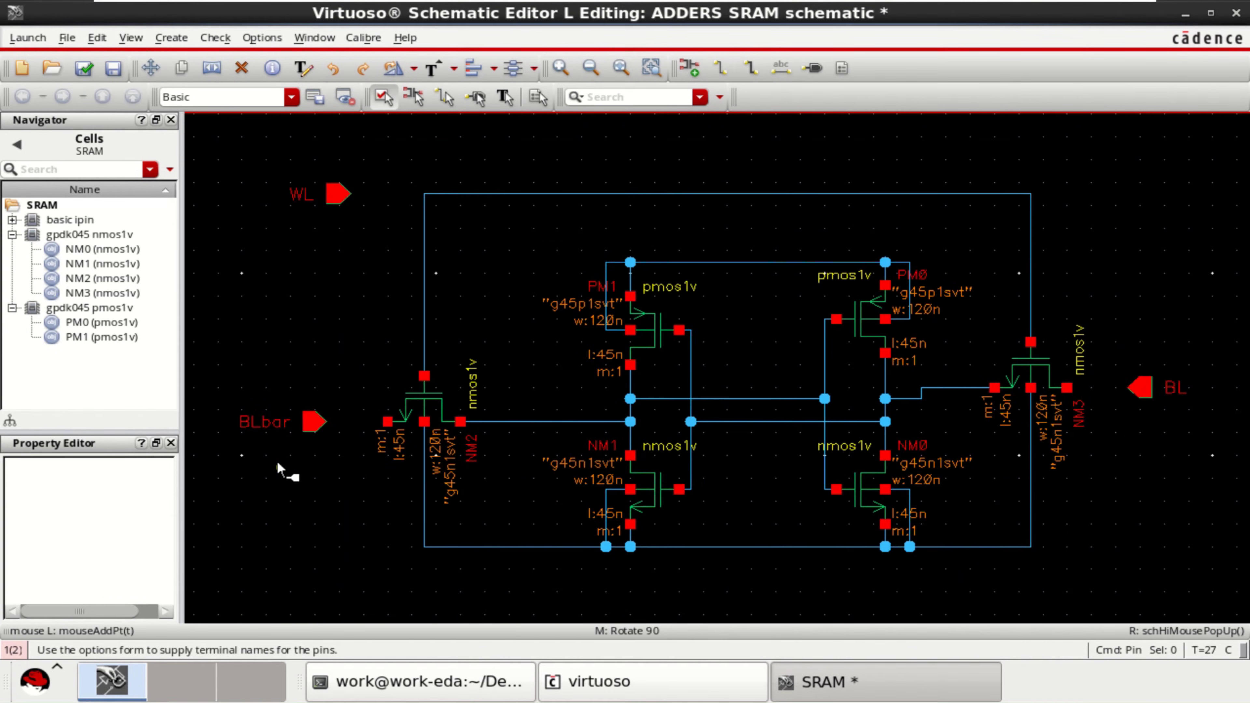
{"action": "left_click", "coordinate": [723, 69]}
{"action": "left_click", "coordinate": [424, 194]}
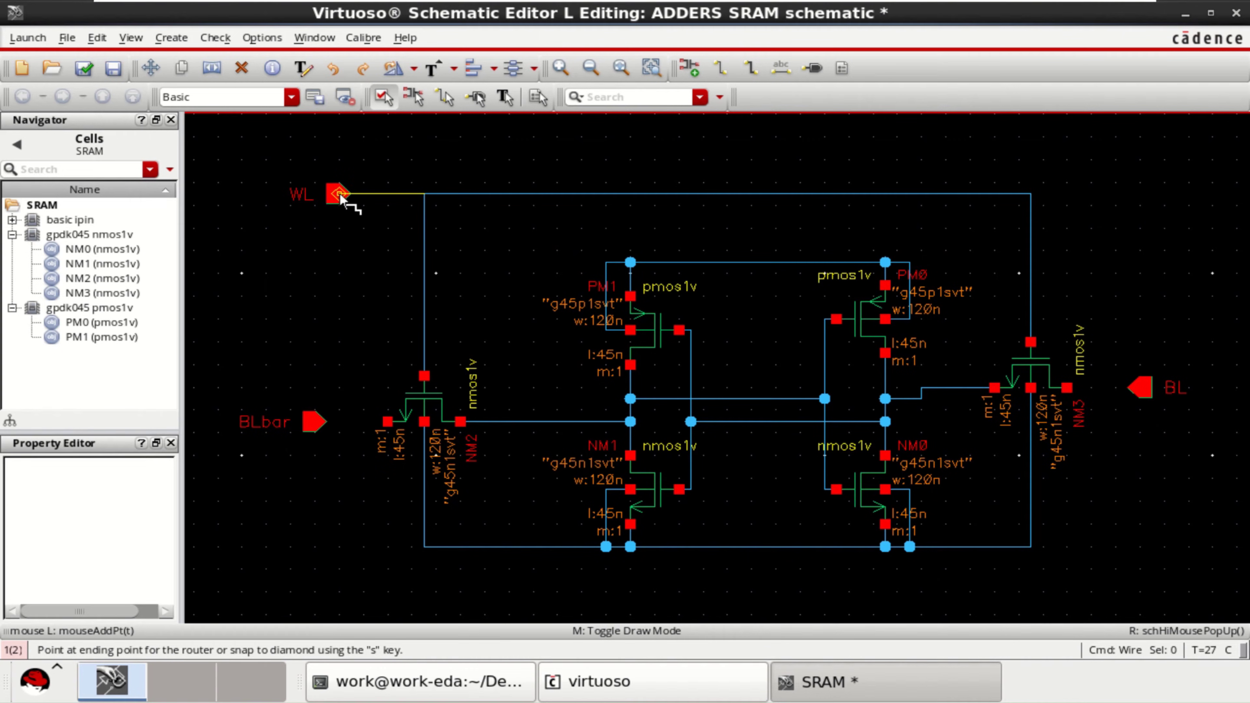
{"action": "left_click", "coordinate": [349, 195]}
{"action": "left_click", "coordinate": [387, 421]}
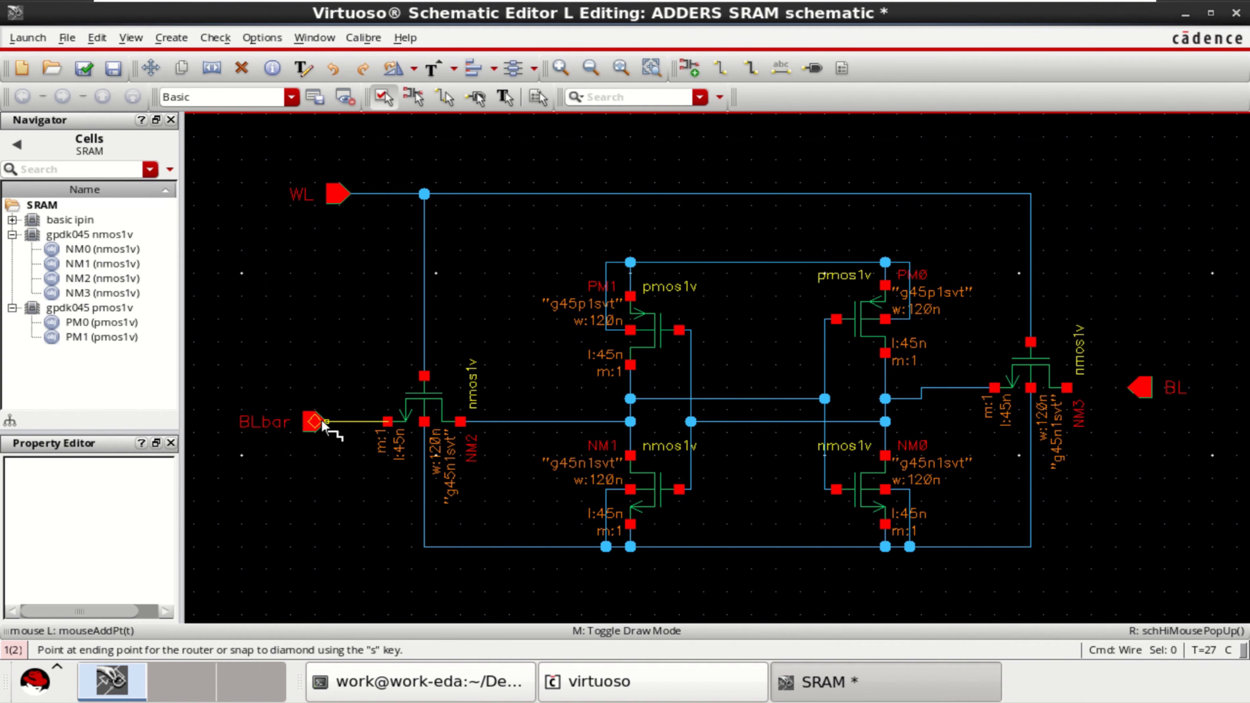
{"action": "left_click", "coordinate": [321, 422]}
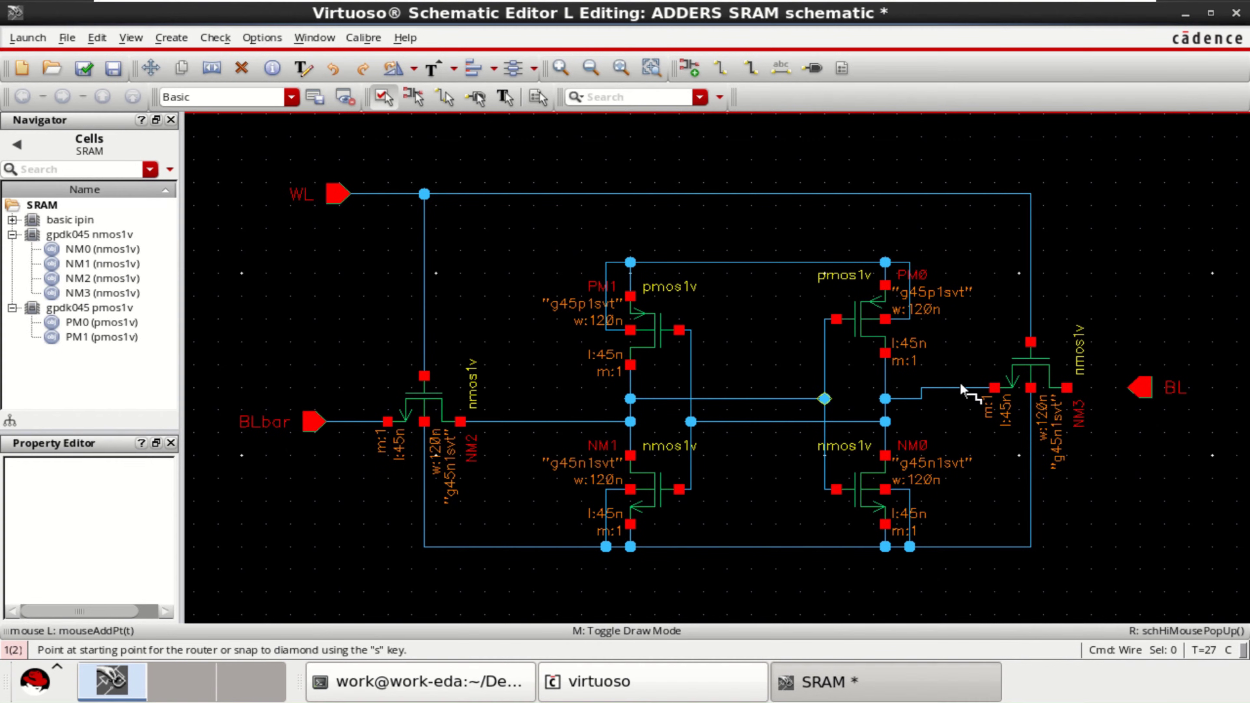
{"action": "left_click", "coordinate": [1140, 388]}
{"action": "left_click", "coordinate": [1066, 388]}
Add an analogLib vdc instance and place it as V0 at the schematic's top right.
{"action": "key", "text": "i"}
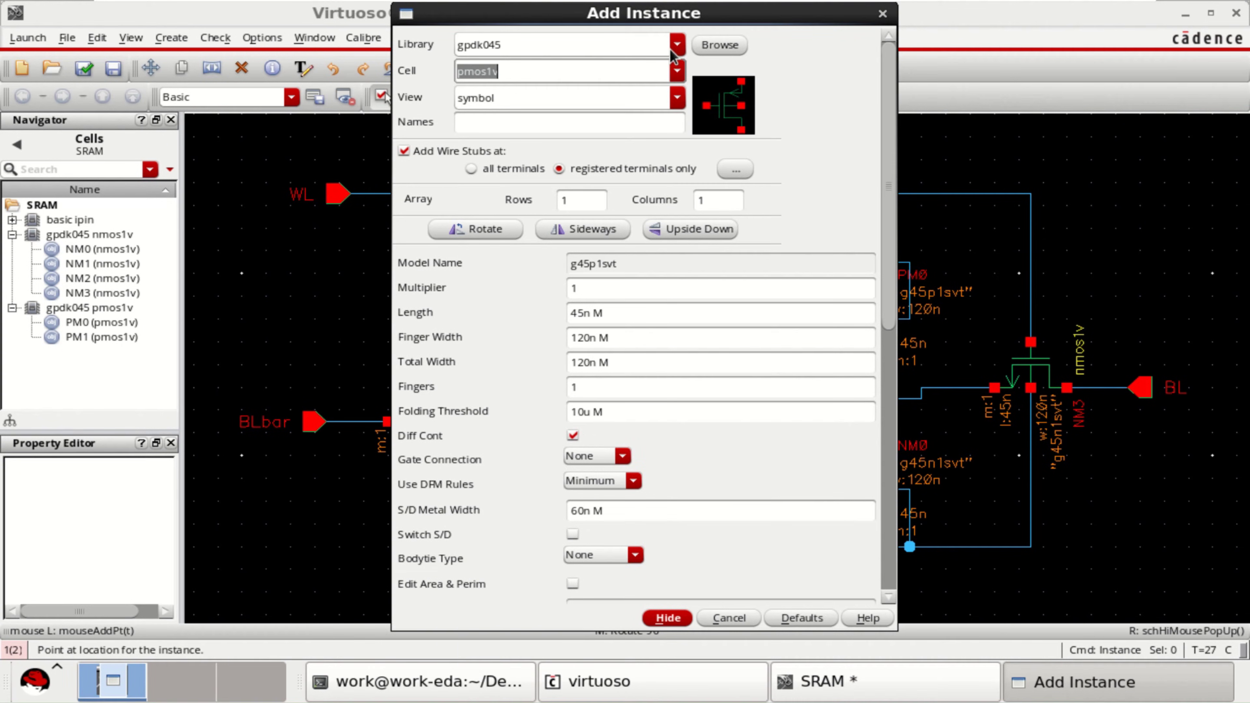
{"action": "left_click", "coordinate": [677, 45]}
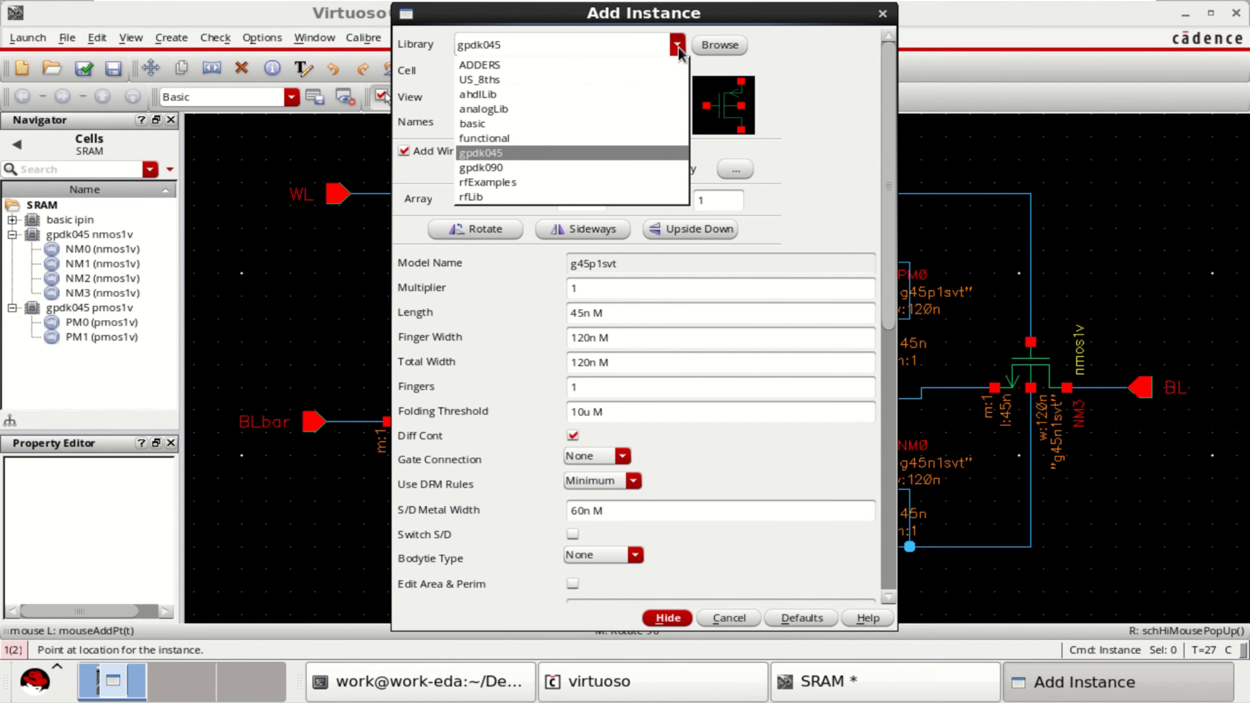
{"action": "left_click", "coordinate": [514, 109]}
{"action": "left_click", "coordinate": [678, 71]}
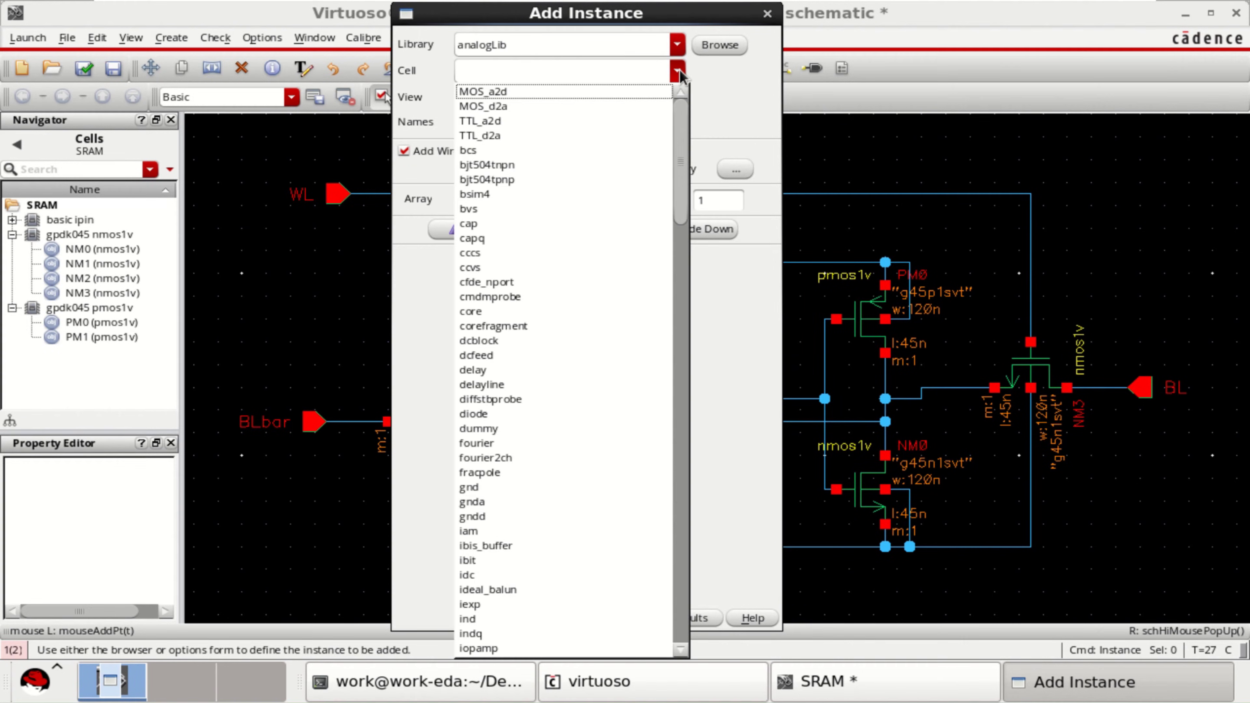
{"action": "left_click", "coordinate": [594, 69]}
{"action": "type", "text": "vdc"}
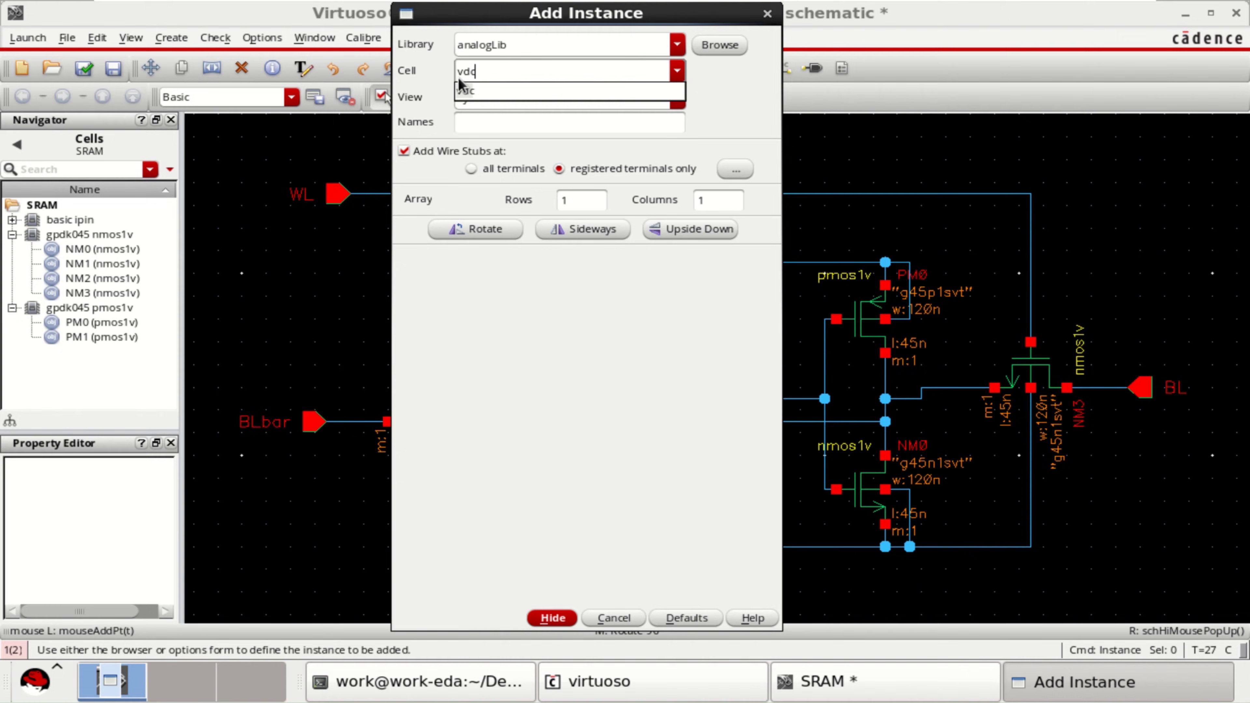
{"action": "left_click", "coordinate": [467, 92]}
{"action": "left_click", "coordinate": [555, 617]}
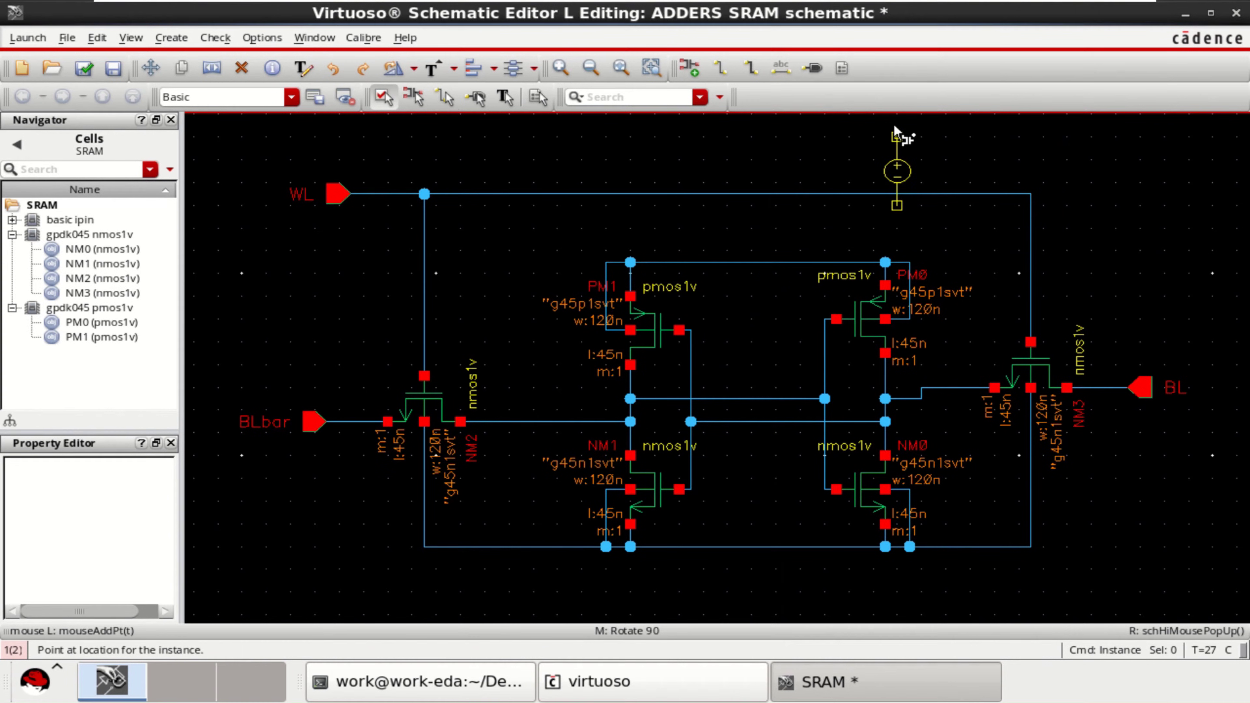
{"action": "left_click", "coordinate": [1112, 183]}
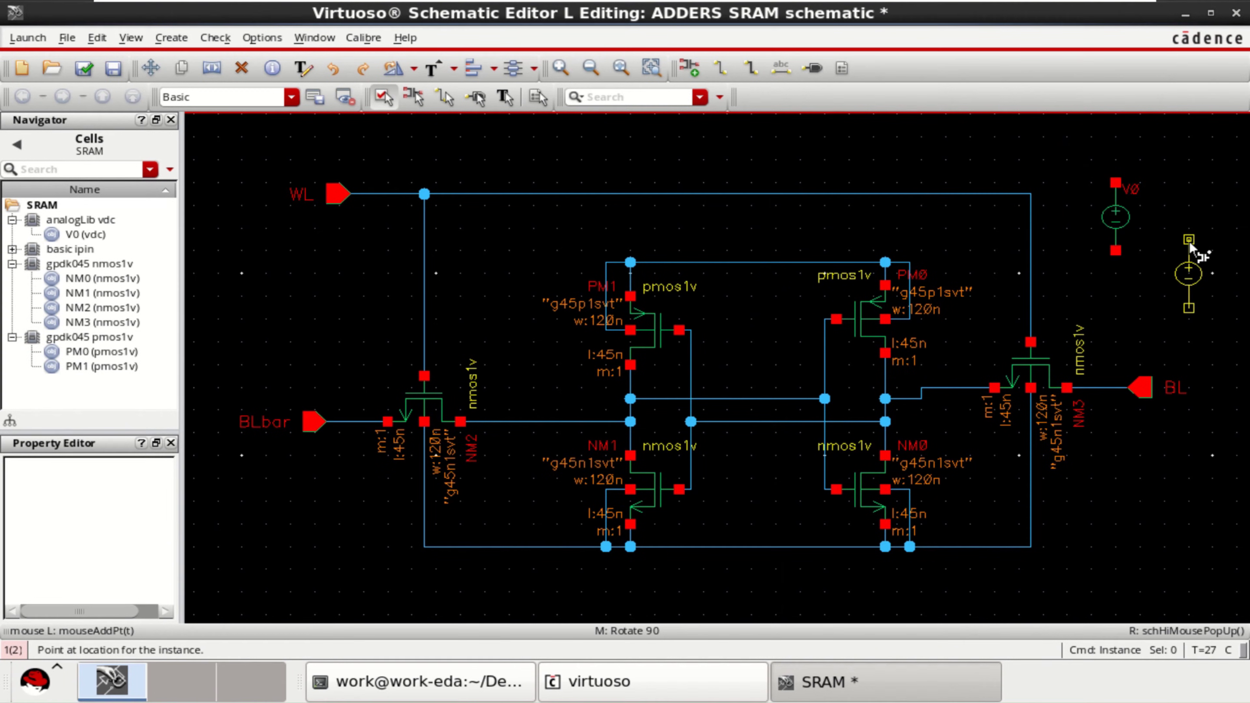
Copy source V0 to create V1 just left of NM1.
{"action": "key", "text": "Escape"}
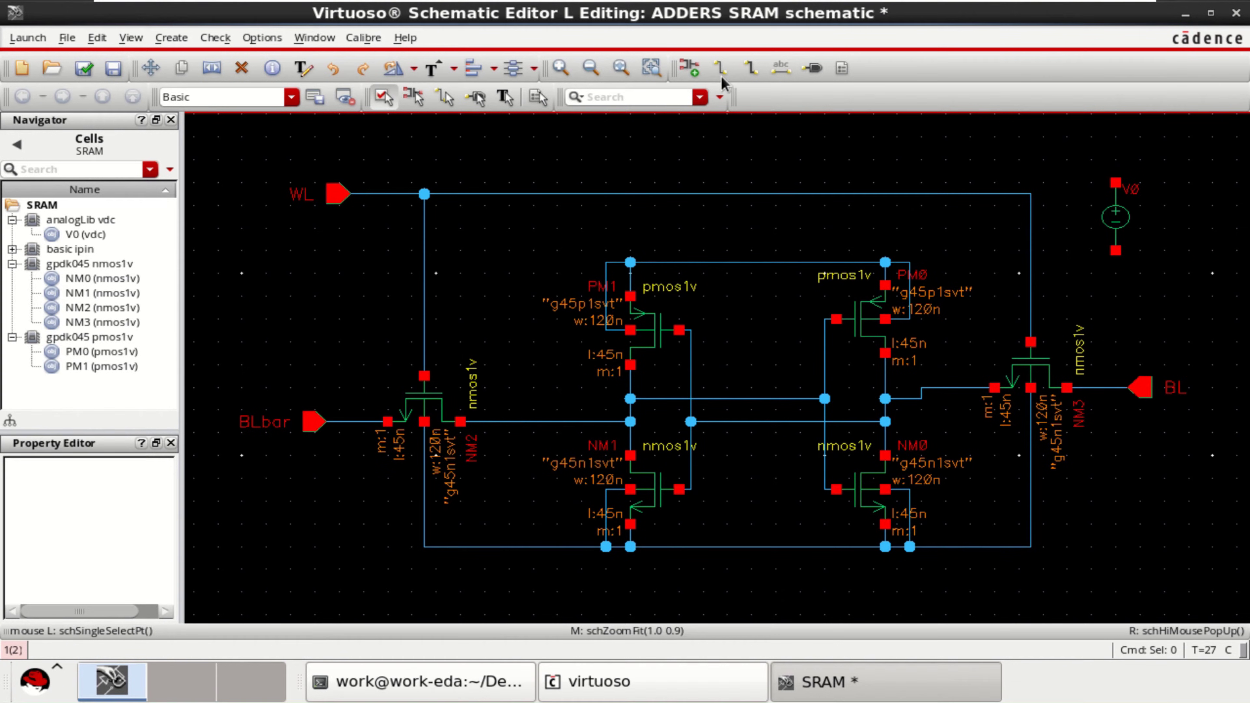
{"action": "left_click", "coordinate": [1120, 224]}
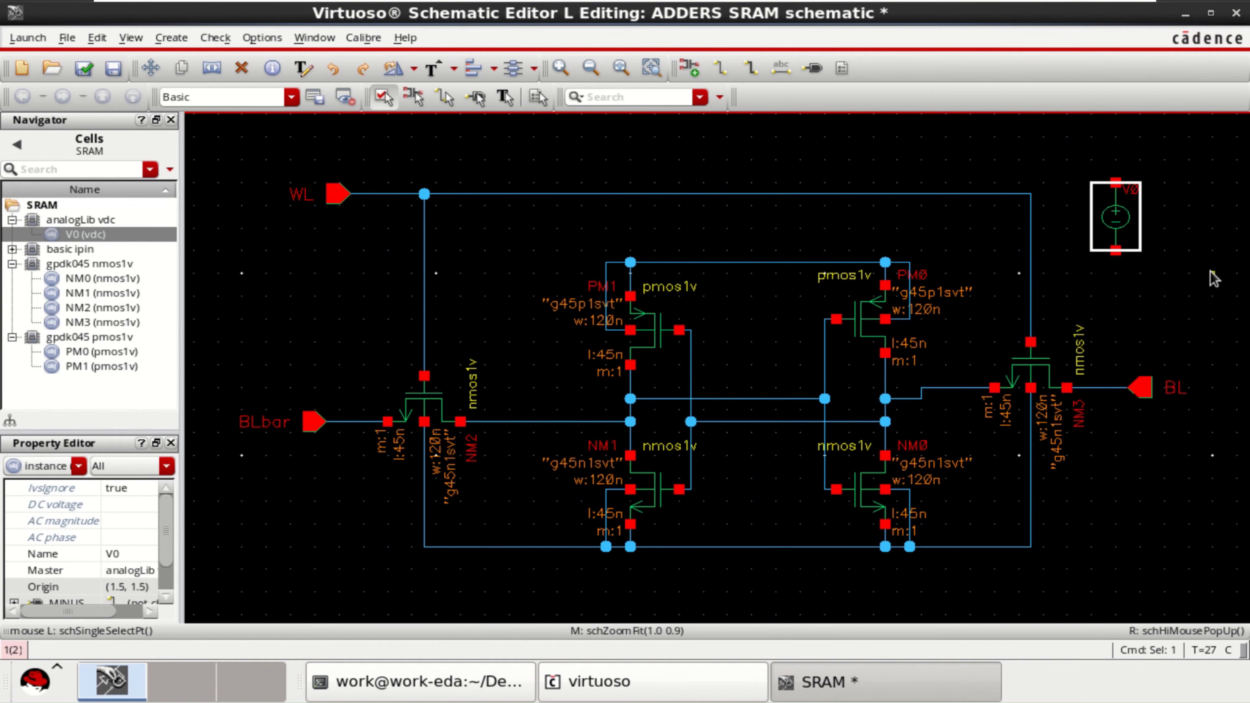
{"action": "left_click", "coordinate": [1196, 271]}
{"action": "left_click", "coordinate": [1117, 220]}
{"action": "key", "text": "c"}
{"action": "left_click", "coordinate": [1118, 219]}
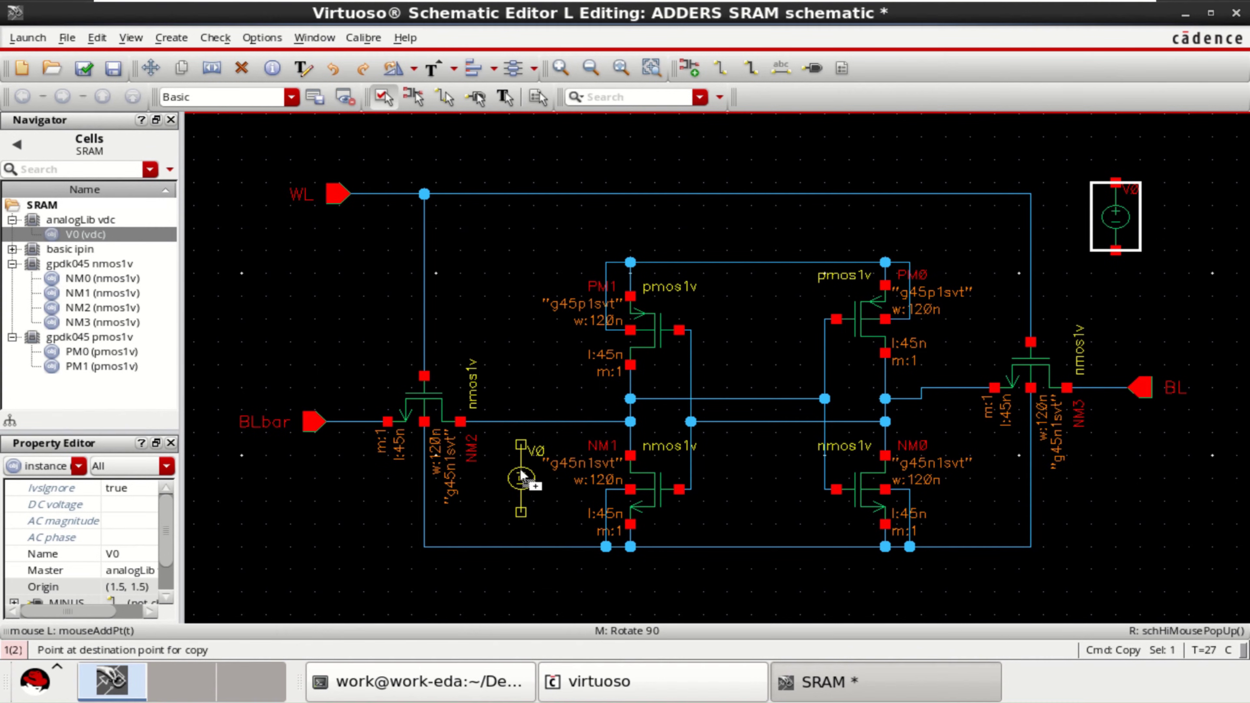
{"action": "left_click", "coordinate": [519, 468]}
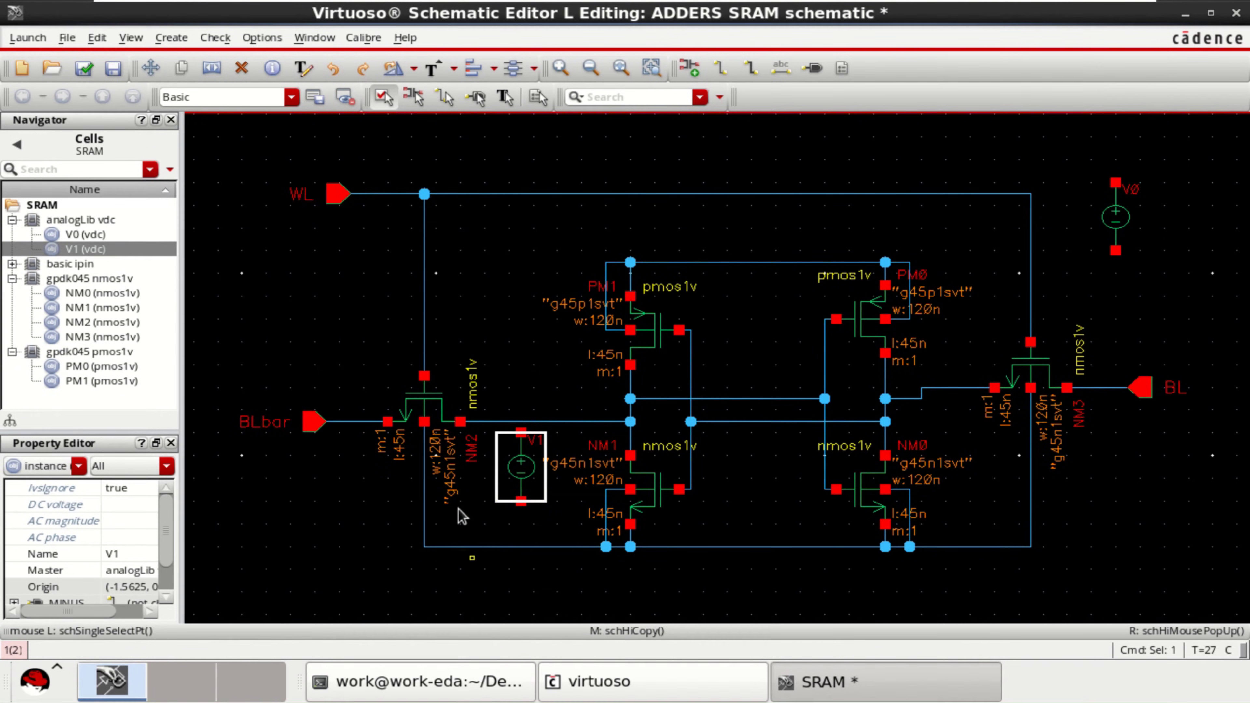
{"action": "left_click", "coordinate": [905, 140]}
Wire V0's top terminal to the PMOS source line.
{"action": "left_click", "coordinate": [720, 68]}
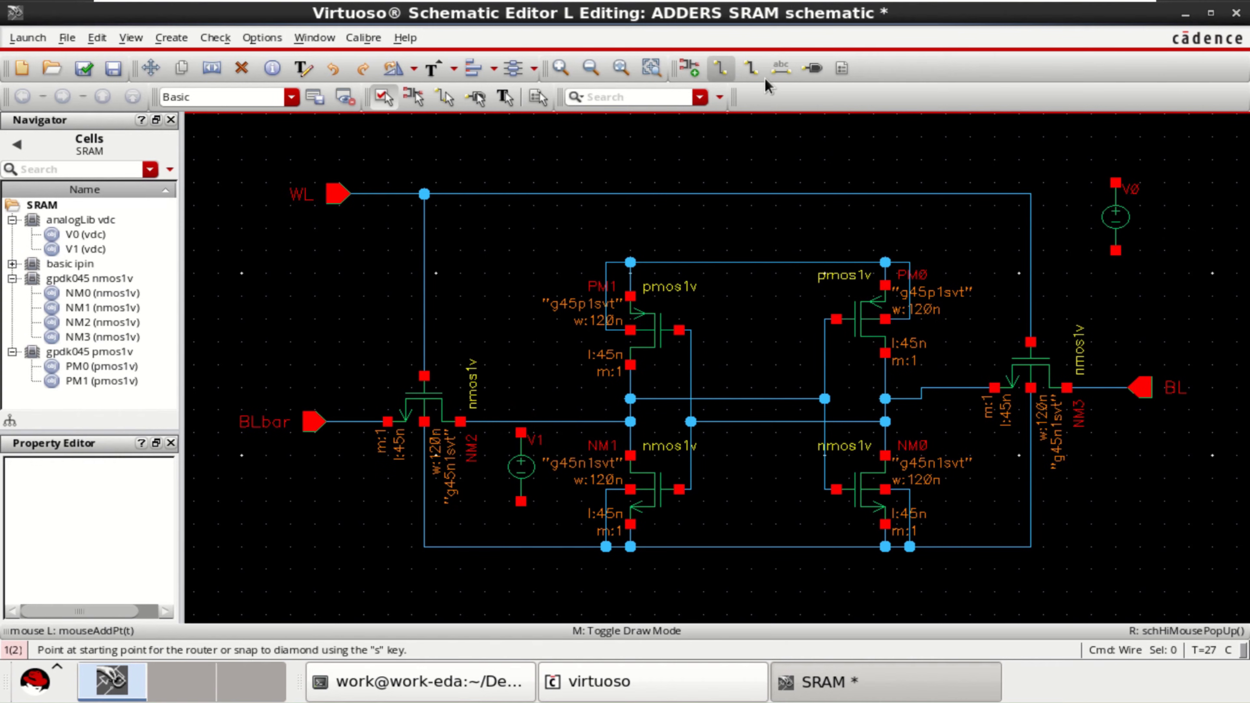
{"action": "left_click", "coordinate": [1116, 182]}
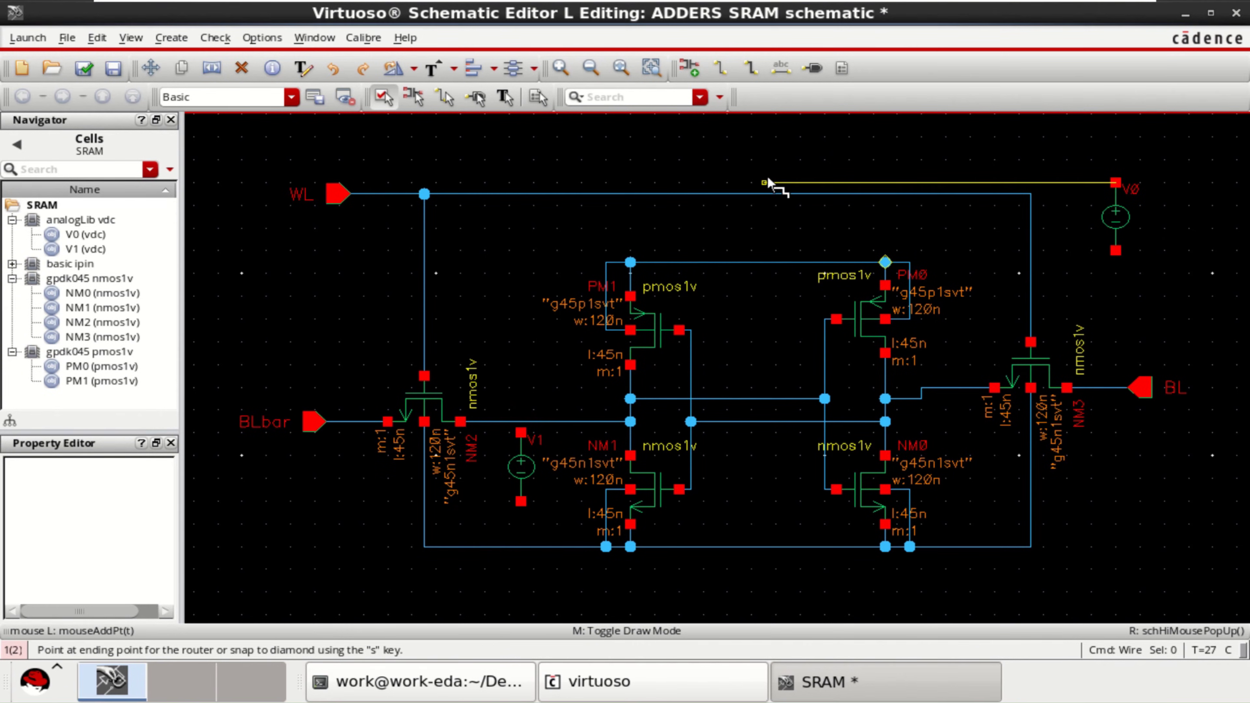
{"action": "left_click", "coordinate": [763, 262]}
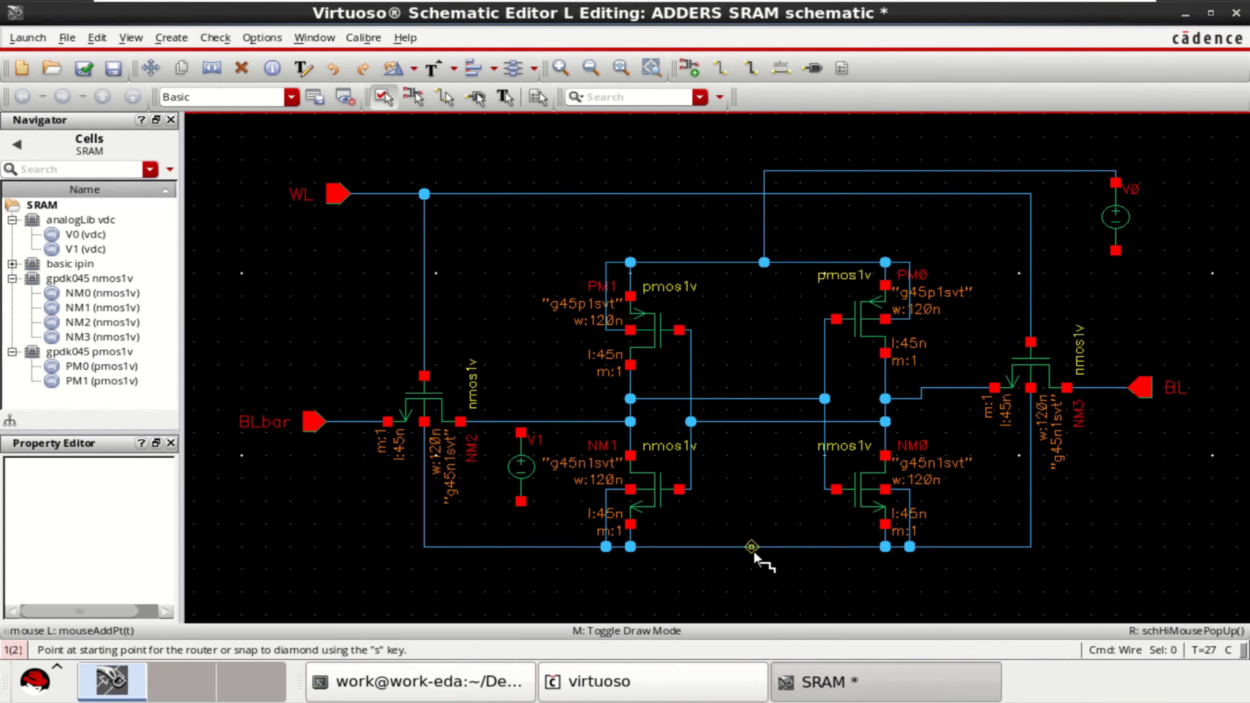
Place analogLib gnd symbols on the bottom rail and under V0.
{"action": "left_click", "coordinate": [689, 67]}
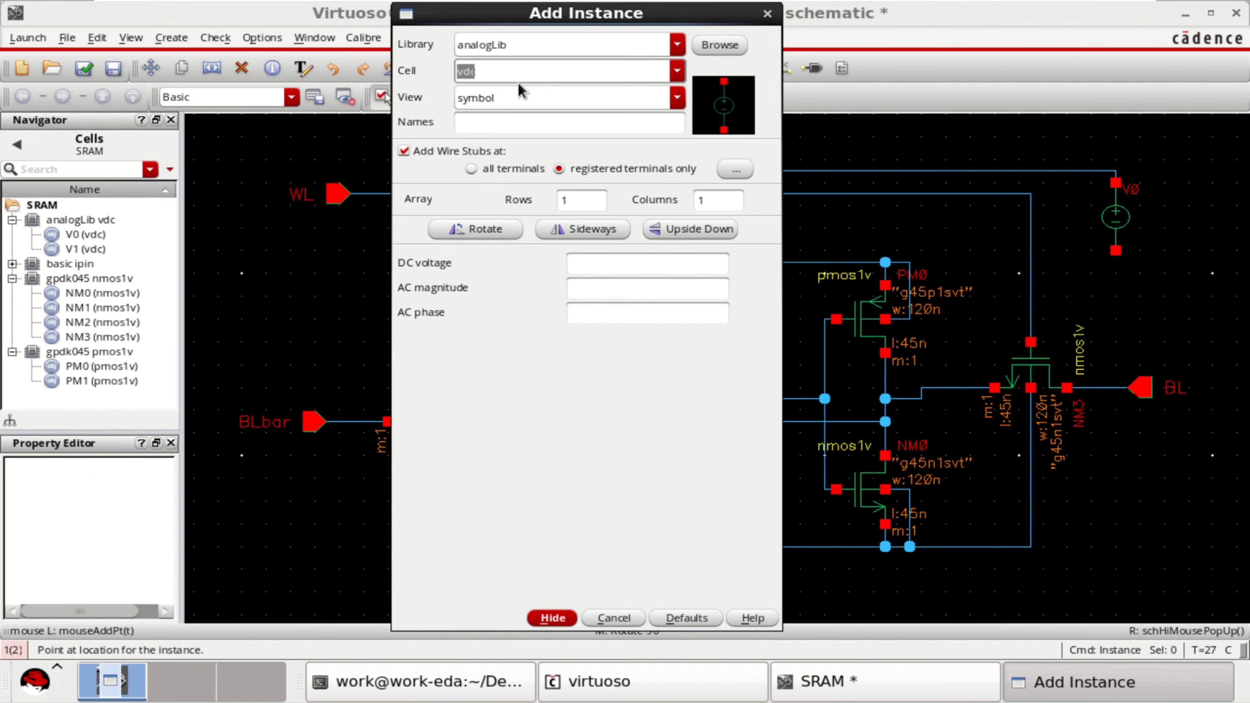
{"action": "type", "text": "gnd"}
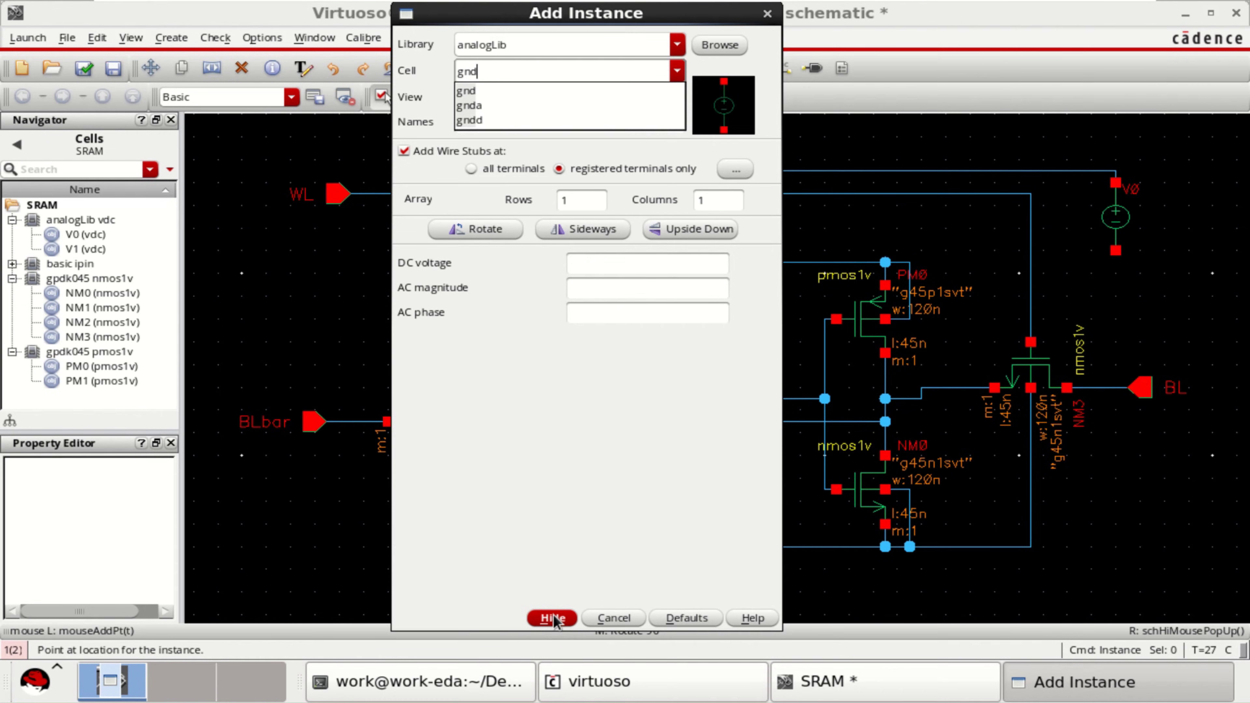
{"action": "key", "text": "Return"}
{"action": "left_click", "coordinate": [553, 619]}
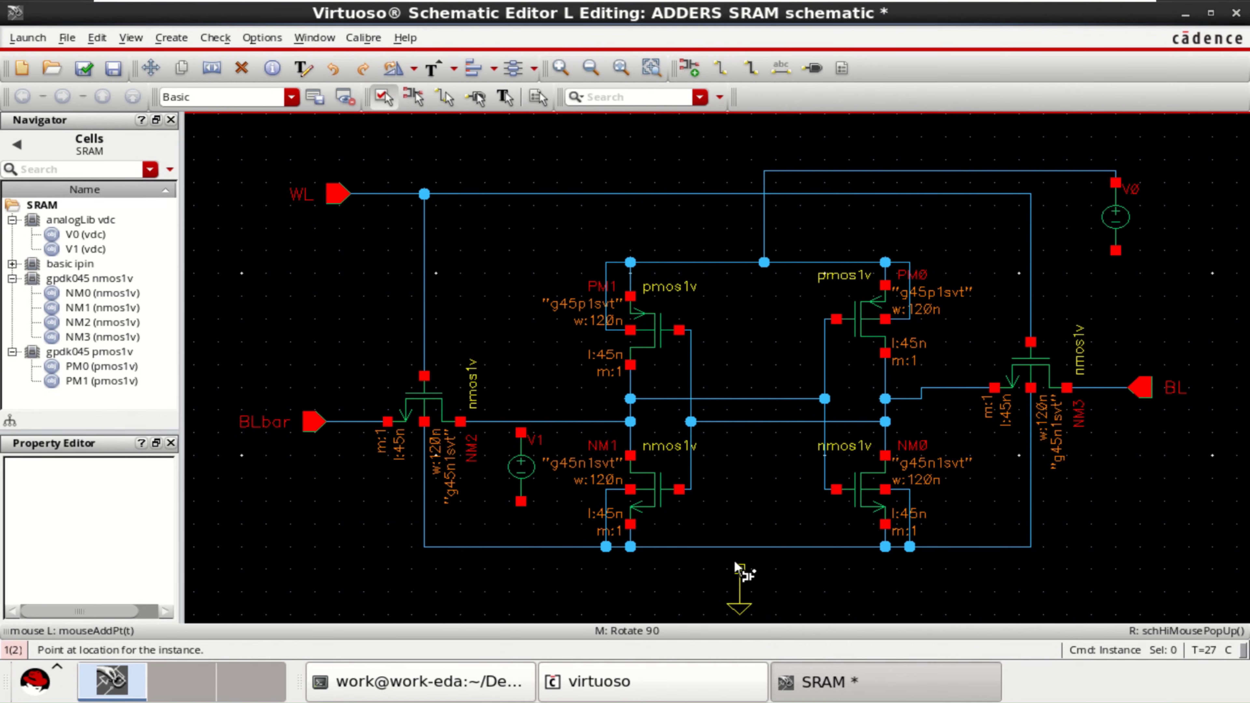
{"action": "left_click", "coordinate": [763, 546]}
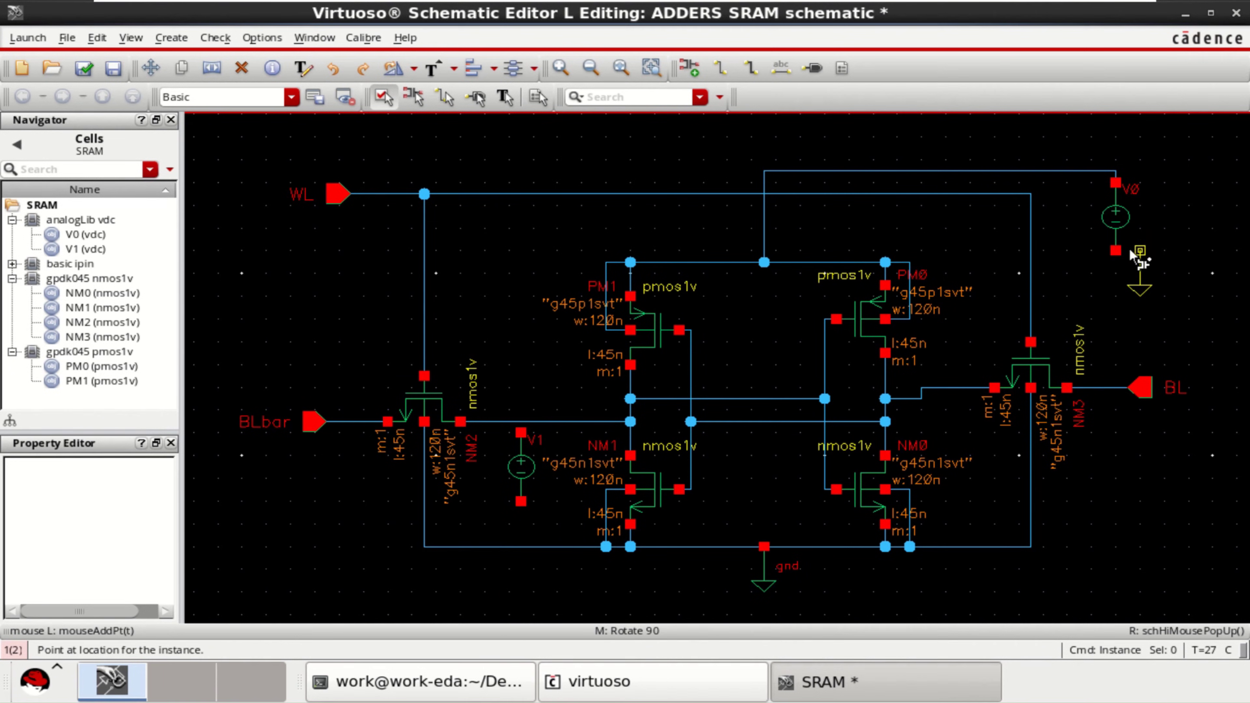
{"action": "left_click", "coordinate": [1116, 251]}
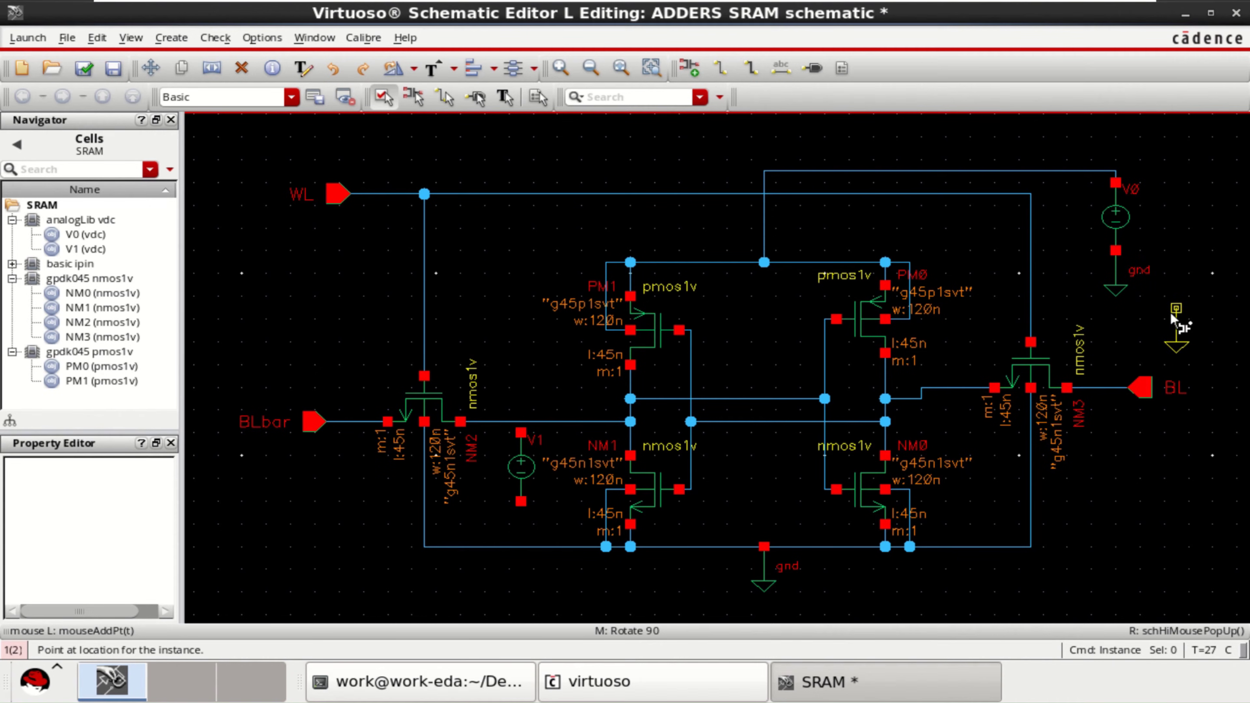
{"action": "key", "text": "Escape"}
Stretch V1 so its top terminal sits on the NM2 drain line.
{"action": "left_click", "coordinate": [523, 485]}
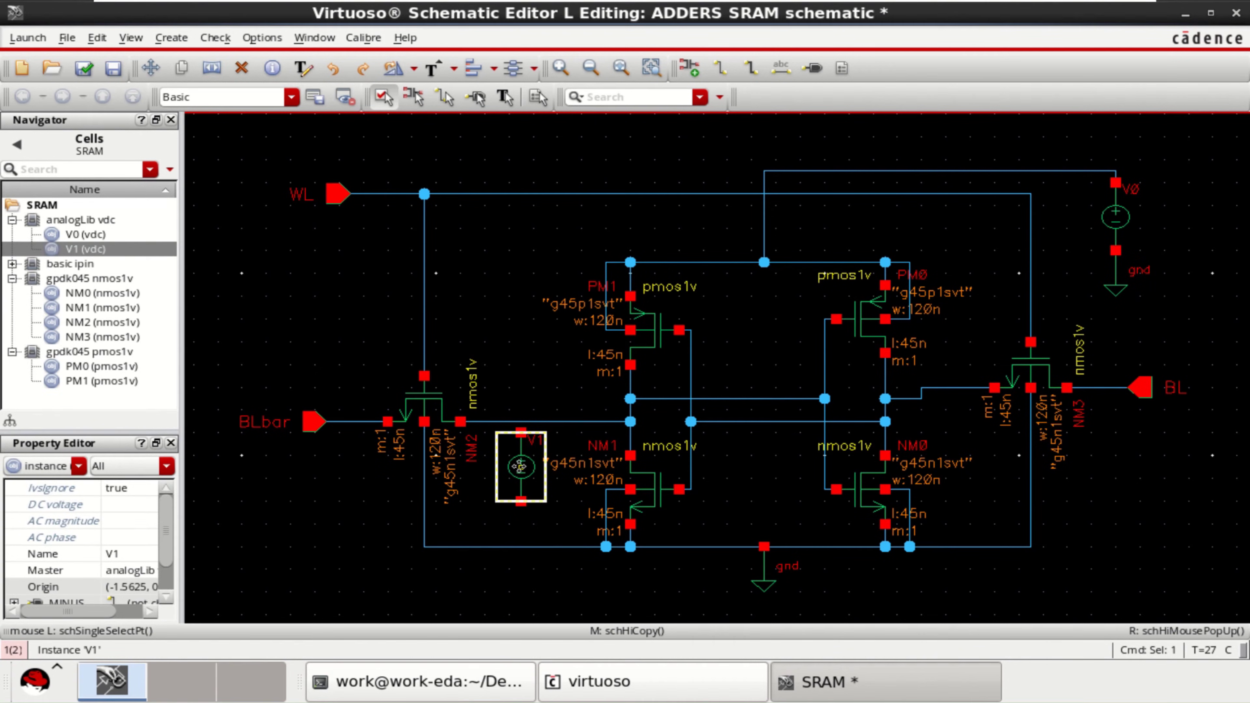
{"action": "key", "text": "s"}
{"action": "key", "text": "Escape"}
{"action": "key", "text": "s"}
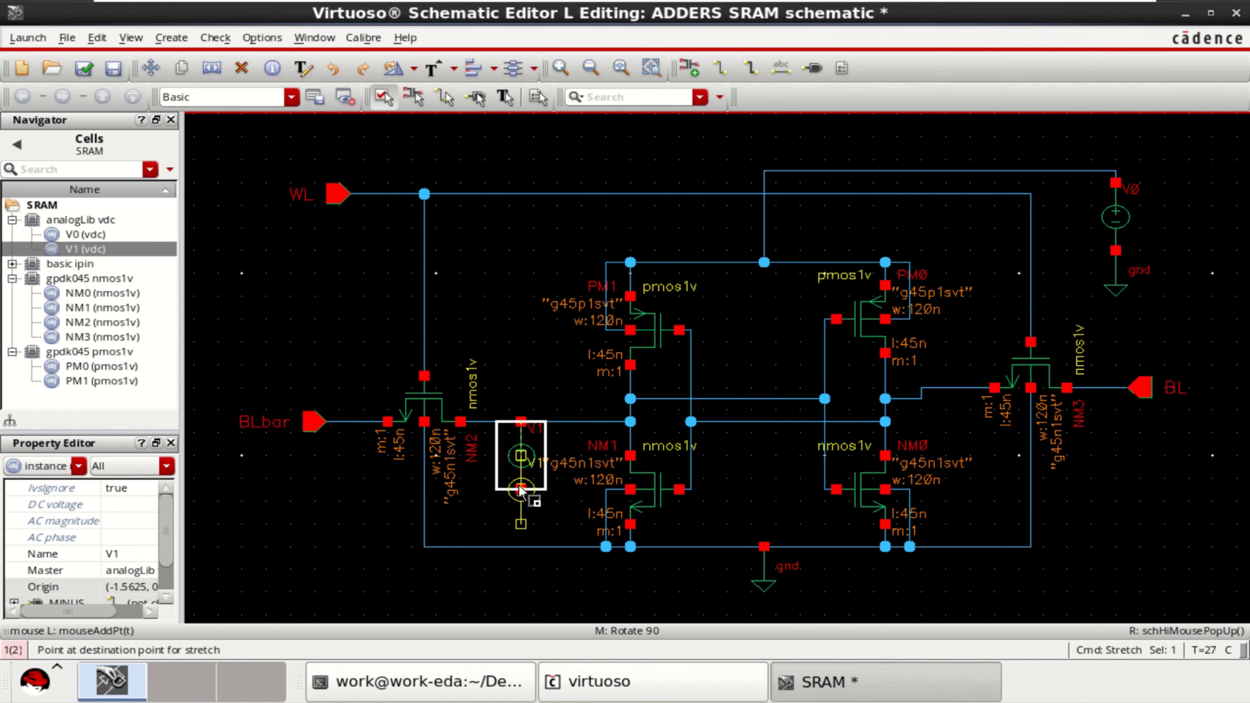
{"action": "left_click", "coordinate": [521, 489]}
{"action": "left_click", "coordinate": [525, 561]}
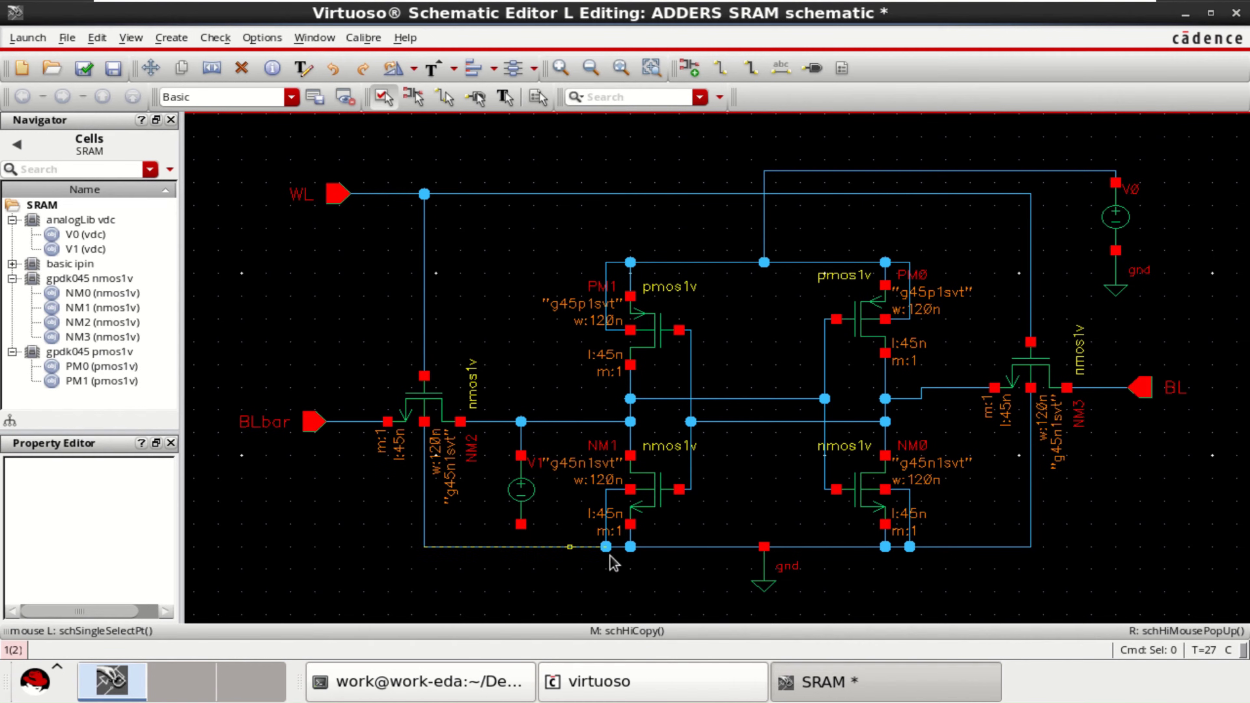
Wire V1's bottom terminal down to the bottom ground rail.
{"action": "left_click", "coordinate": [721, 67]}
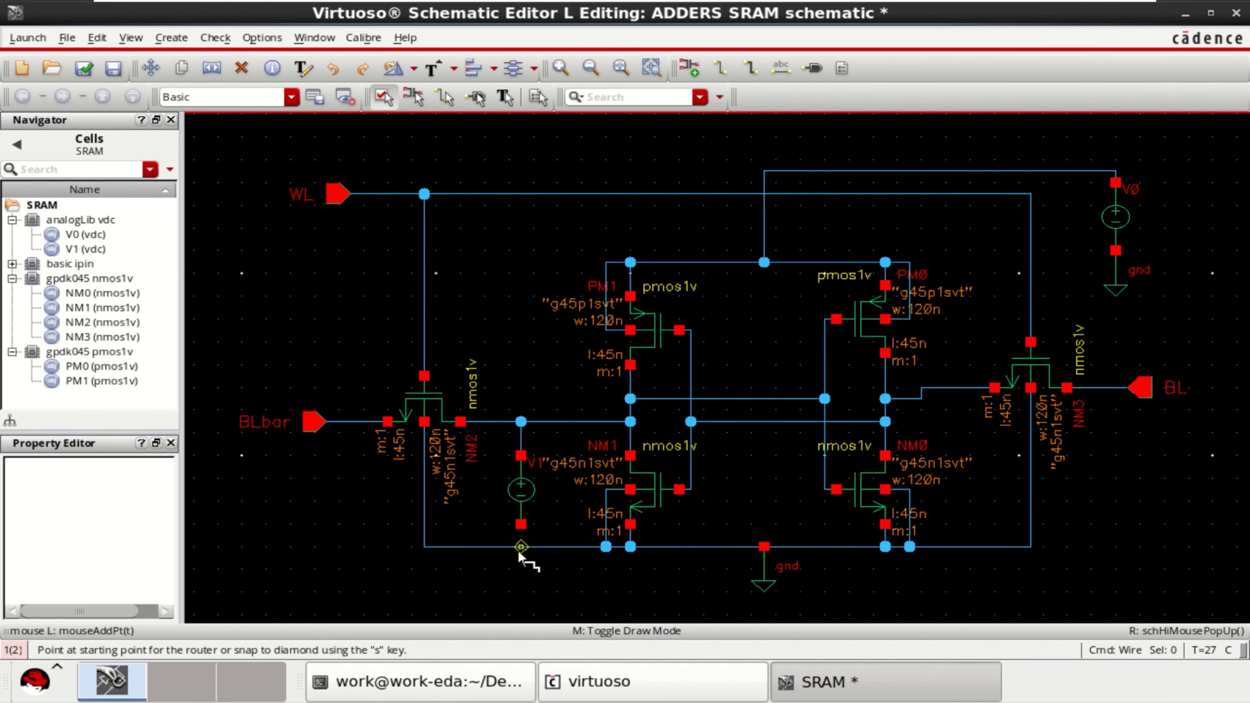
{"action": "left_click", "coordinate": [520, 524]}
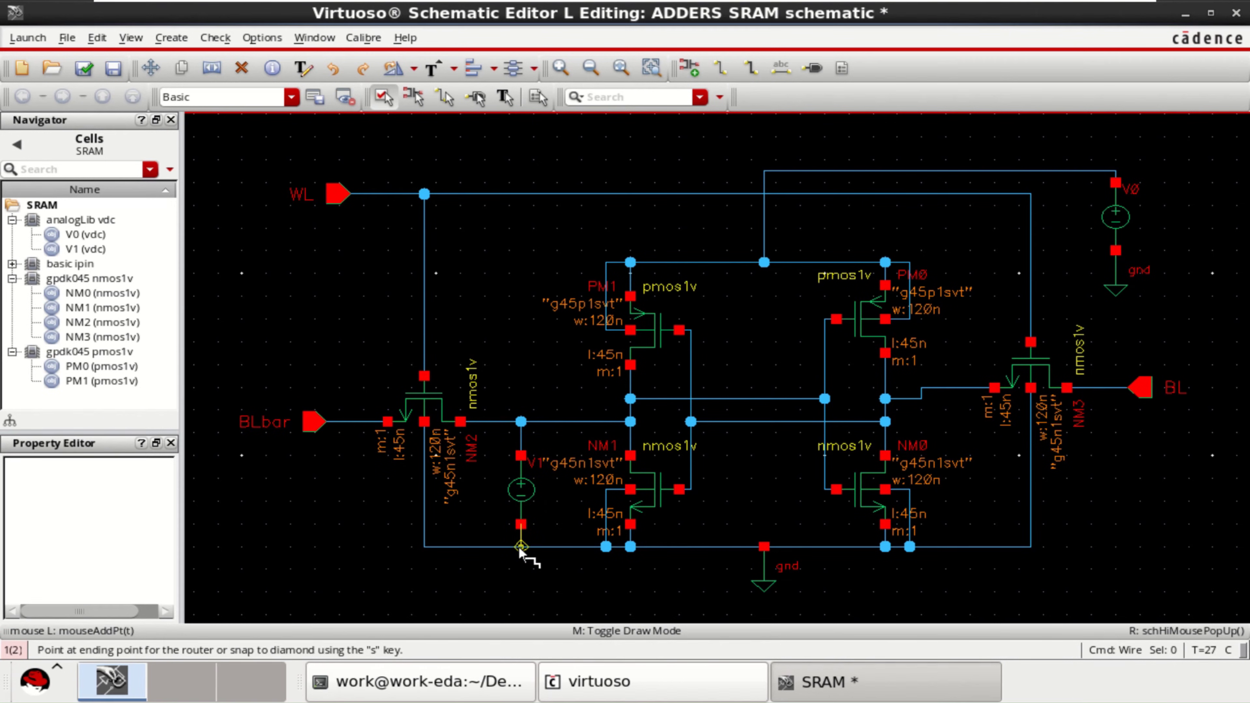
{"action": "left_click", "coordinate": [520, 546]}
{"action": "key", "text": "Escape"}
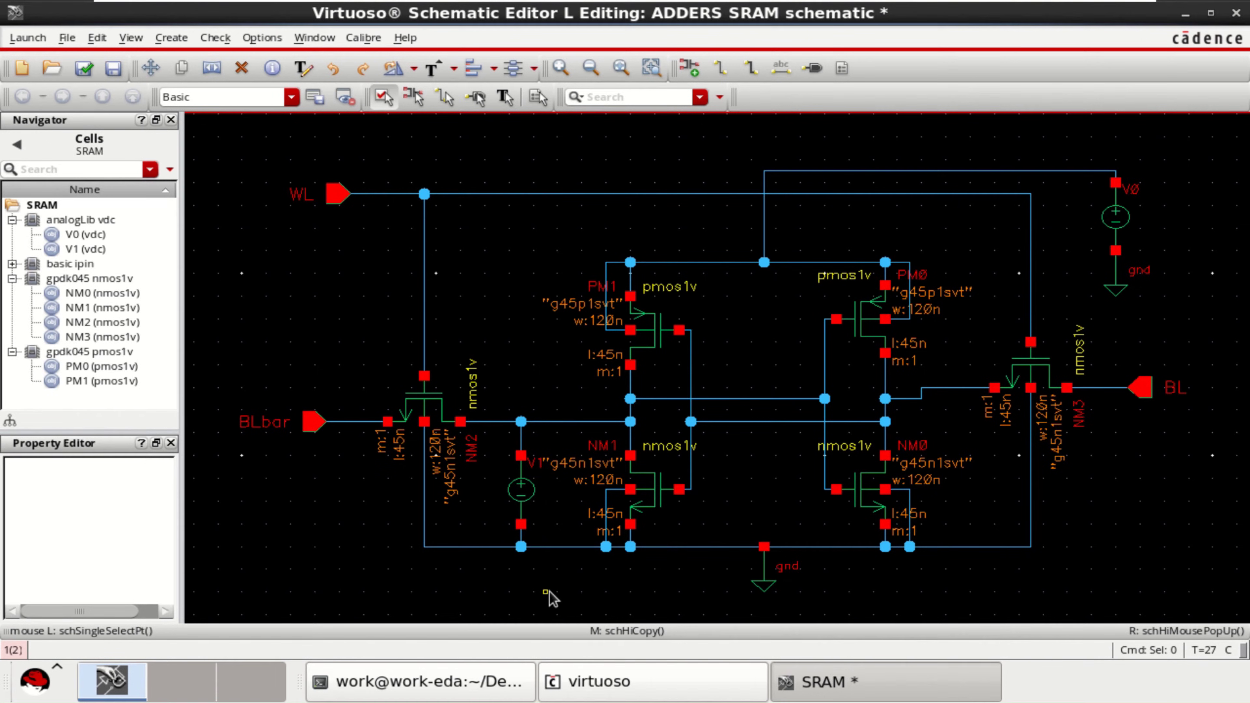
{"action": "key", "text": "f"}
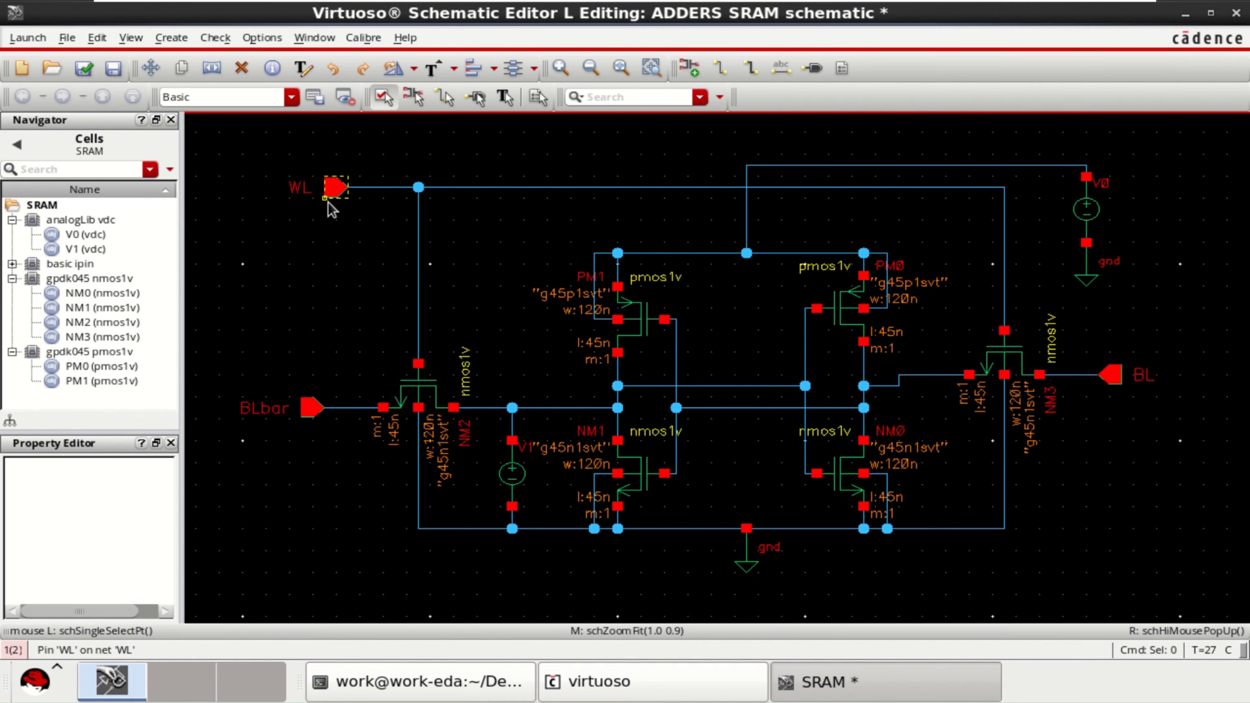
Place three analogLib vpulse sources, V2, V3 and V4, beside WL, BLbar and BL.
{"action": "left_click", "coordinate": [695, 68]}
{"action": "double_click", "coordinate": [559, 70]}
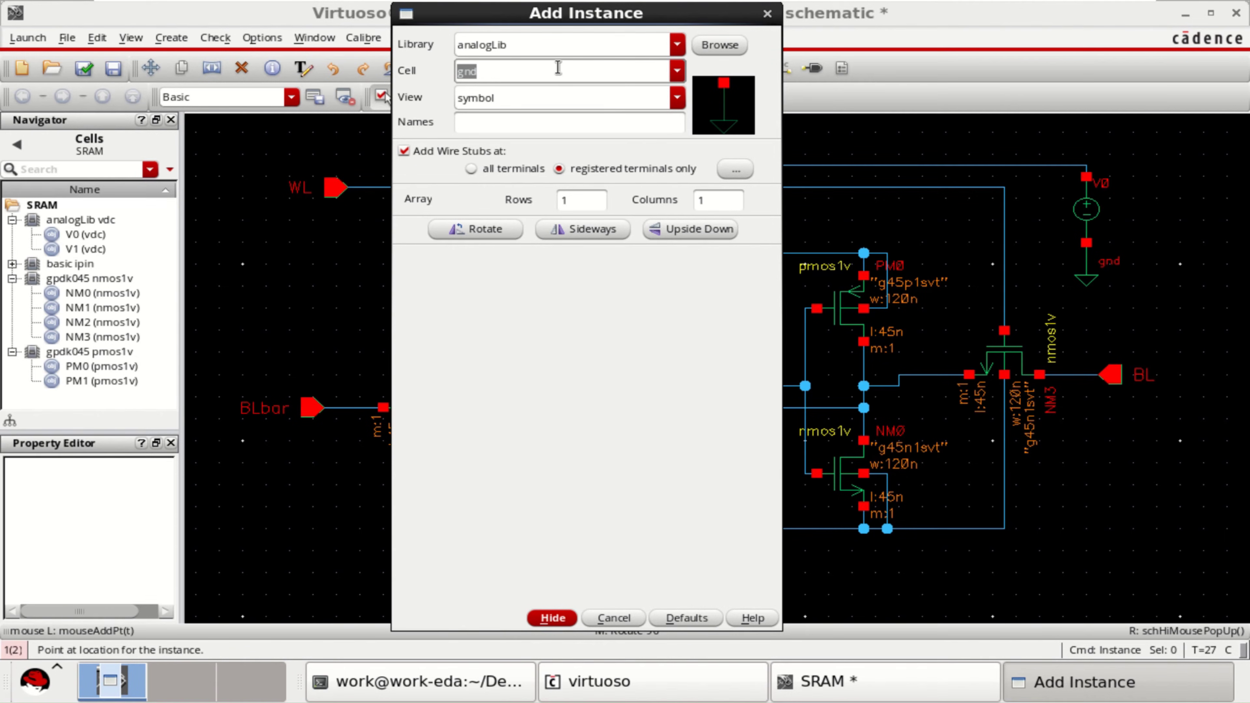
{"action": "left_click", "coordinate": [490, 70]}
{"action": "left_click_drag", "start_coordinate": [491, 68], "coordinate": [456, 71]}
{"action": "type", "text": "v"}
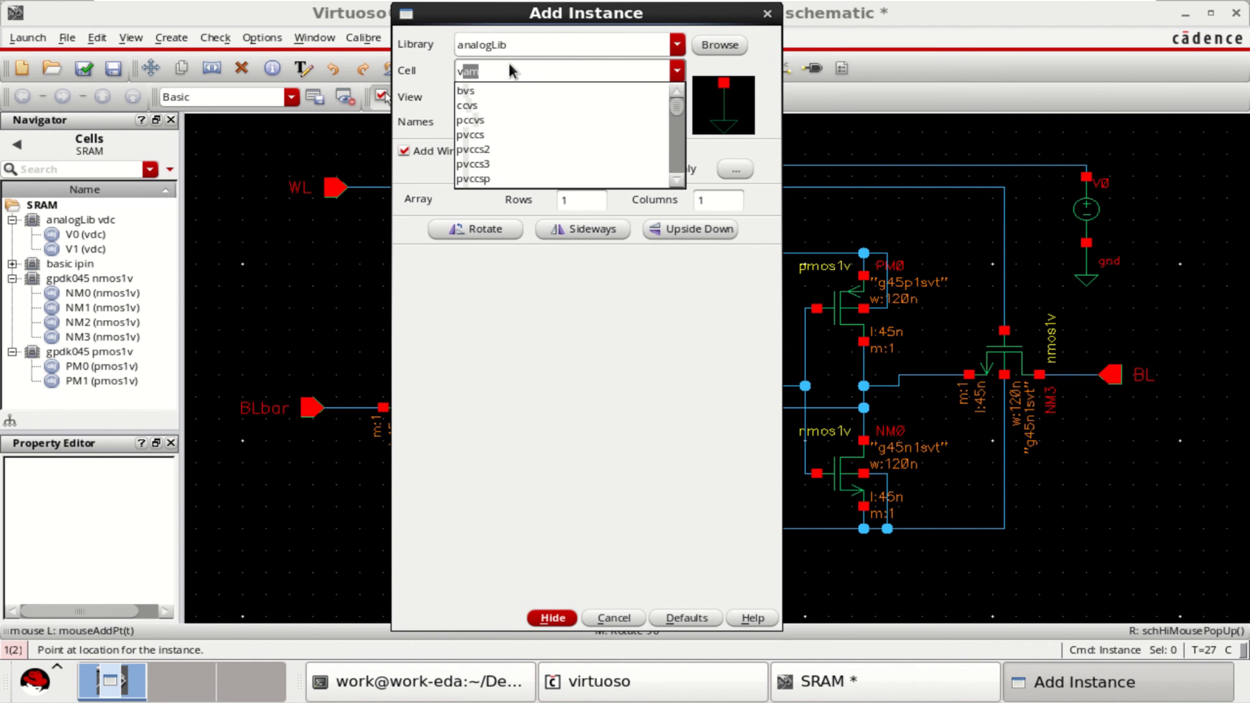
{"action": "type", "text": "pul"}
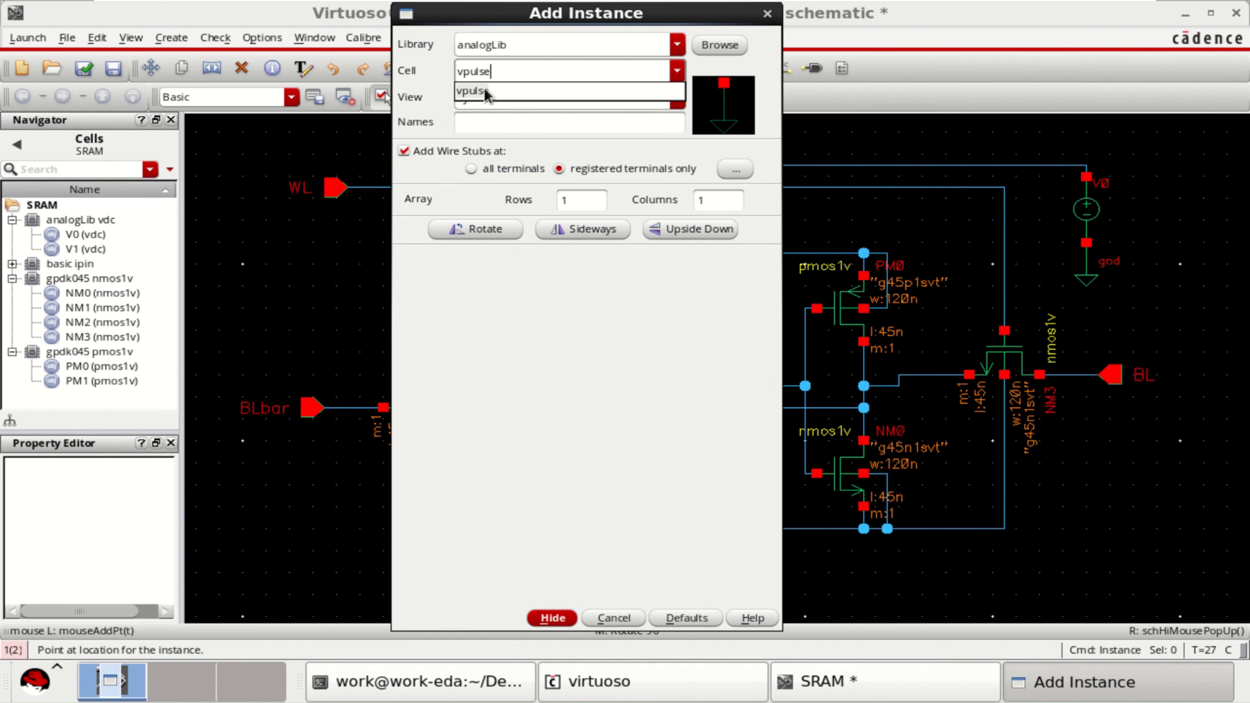
{"action": "type", "text": "se"}
{"action": "left_click", "coordinate": [484, 91]}
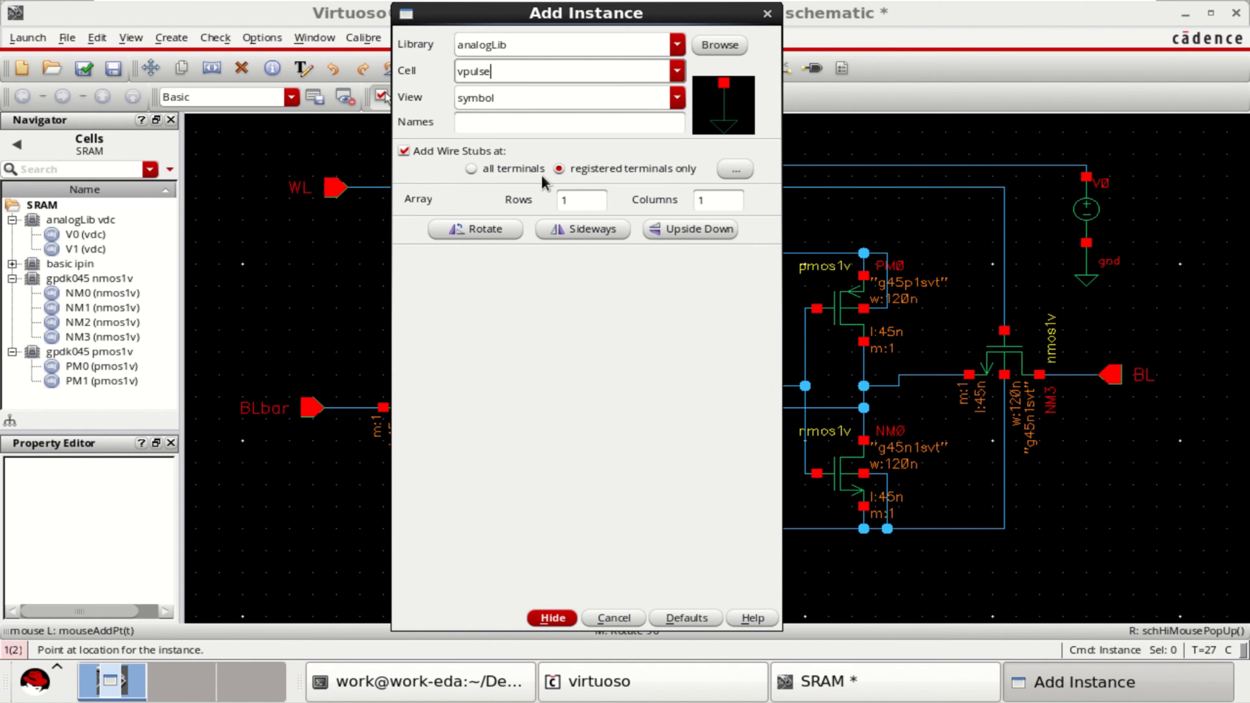
{"action": "left_click", "coordinate": [552, 618]}
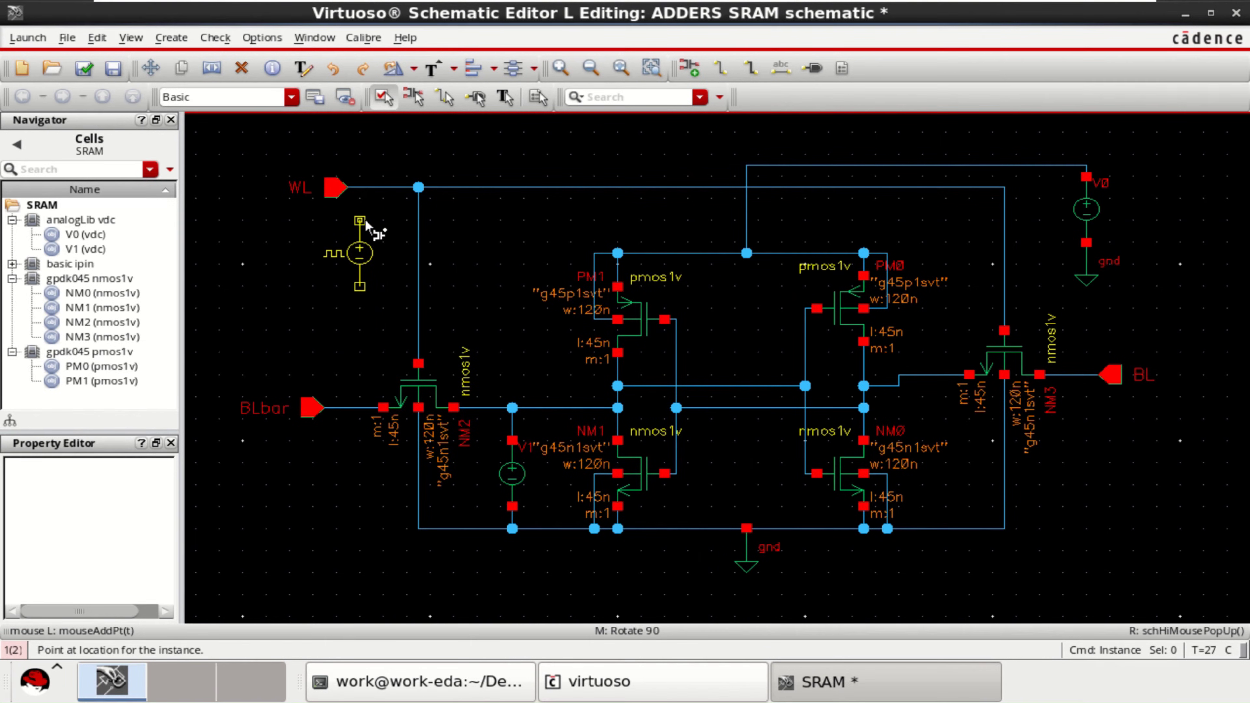
{"action": "left_click", "coordinate": [371, 209]}
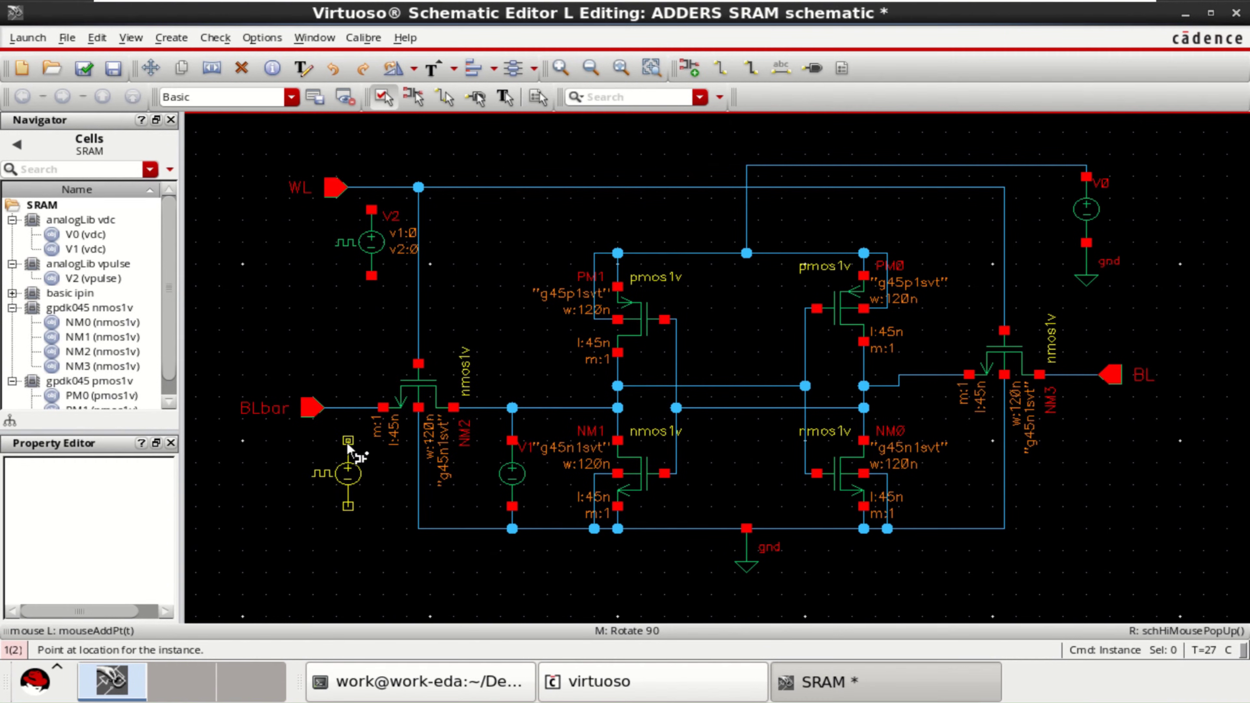
{"action": "left_click", "coordinate": [347, 446]}
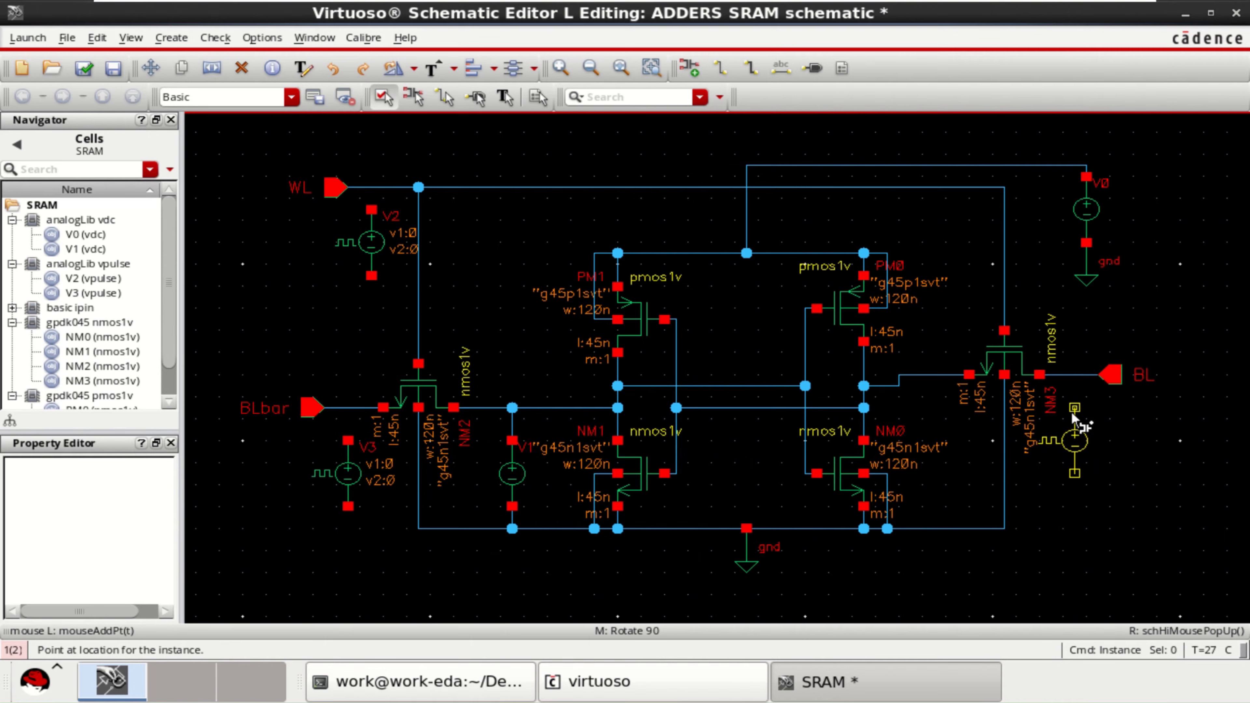
{"action": "left_click", "coordinate": [1086, 415]}
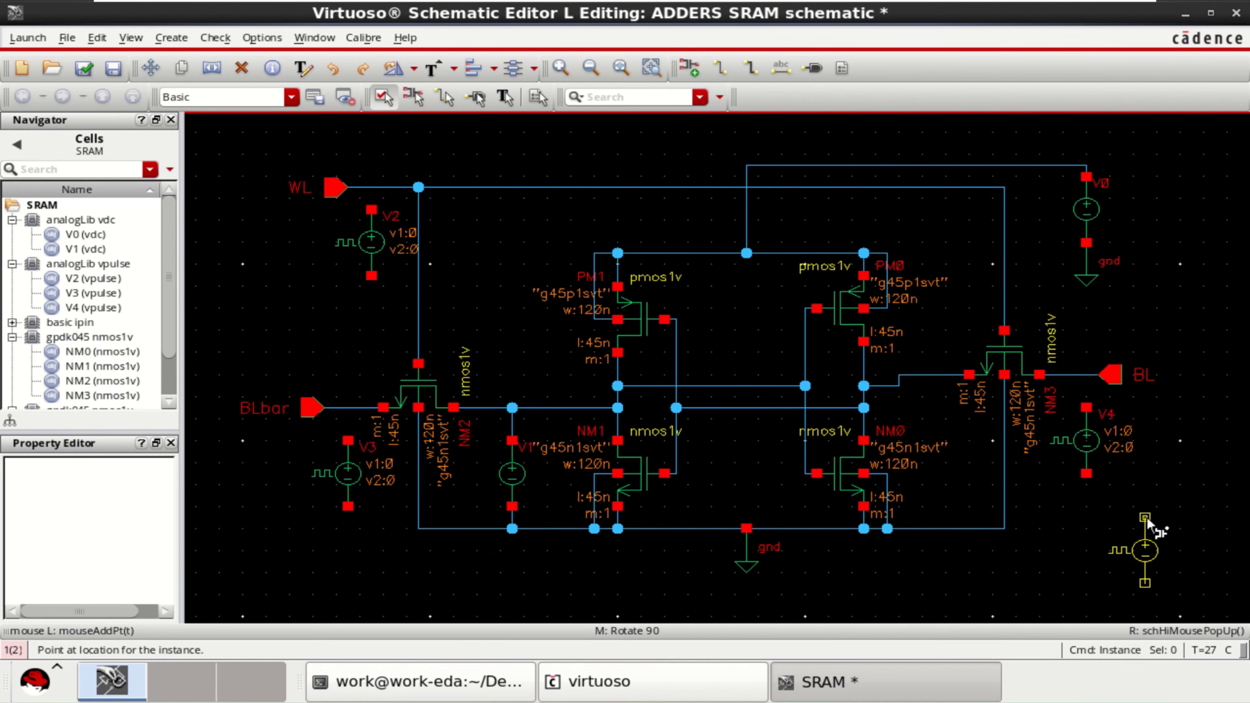
Copy V0's ground symbol to beneath the V2 and V3 pulse sources.
{"action": "key", "text": "Escape"}
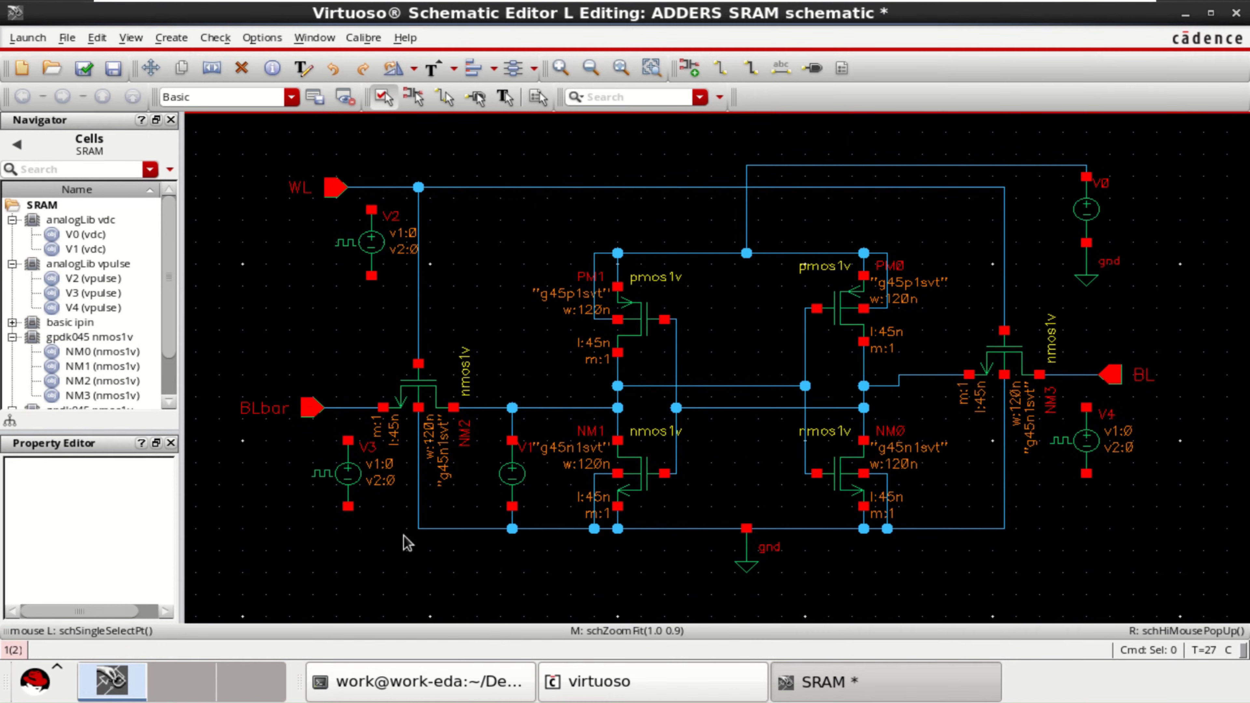
{"action": "left_click", "coordinate": [1086, 270]}
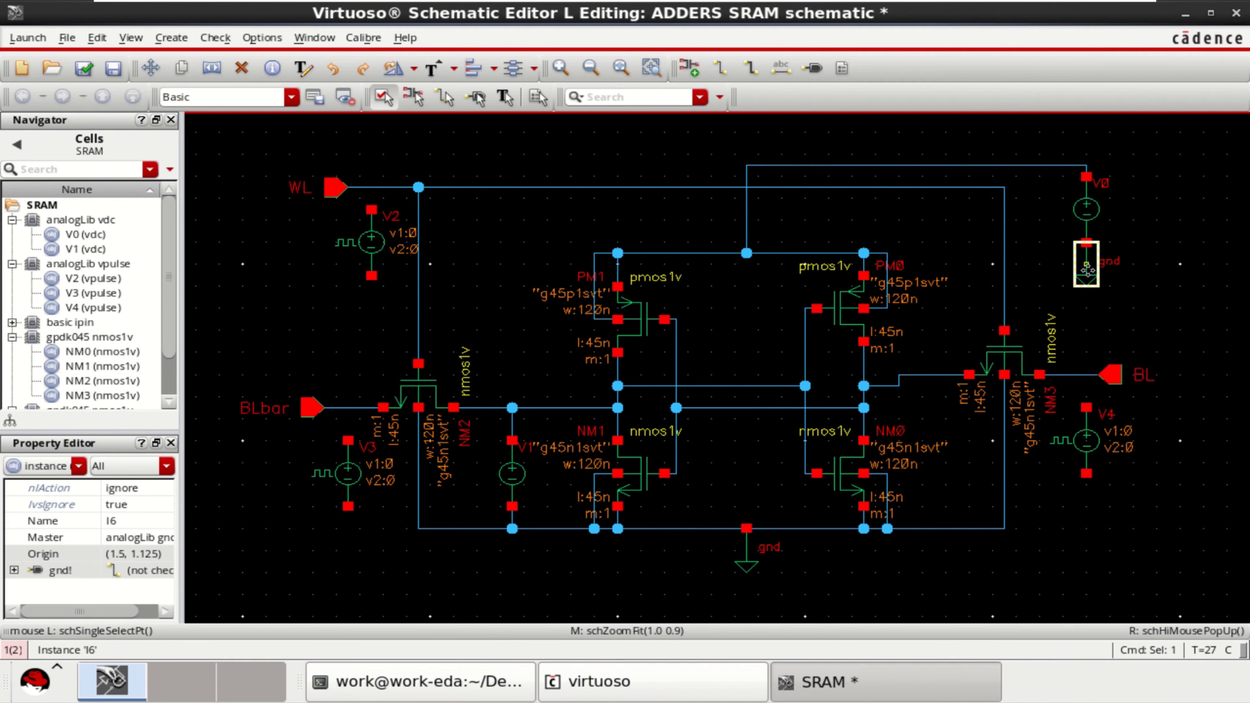
{"action": "key", "text": "c"}
{"action": "left_click", "coordinate": [1088, 268]}
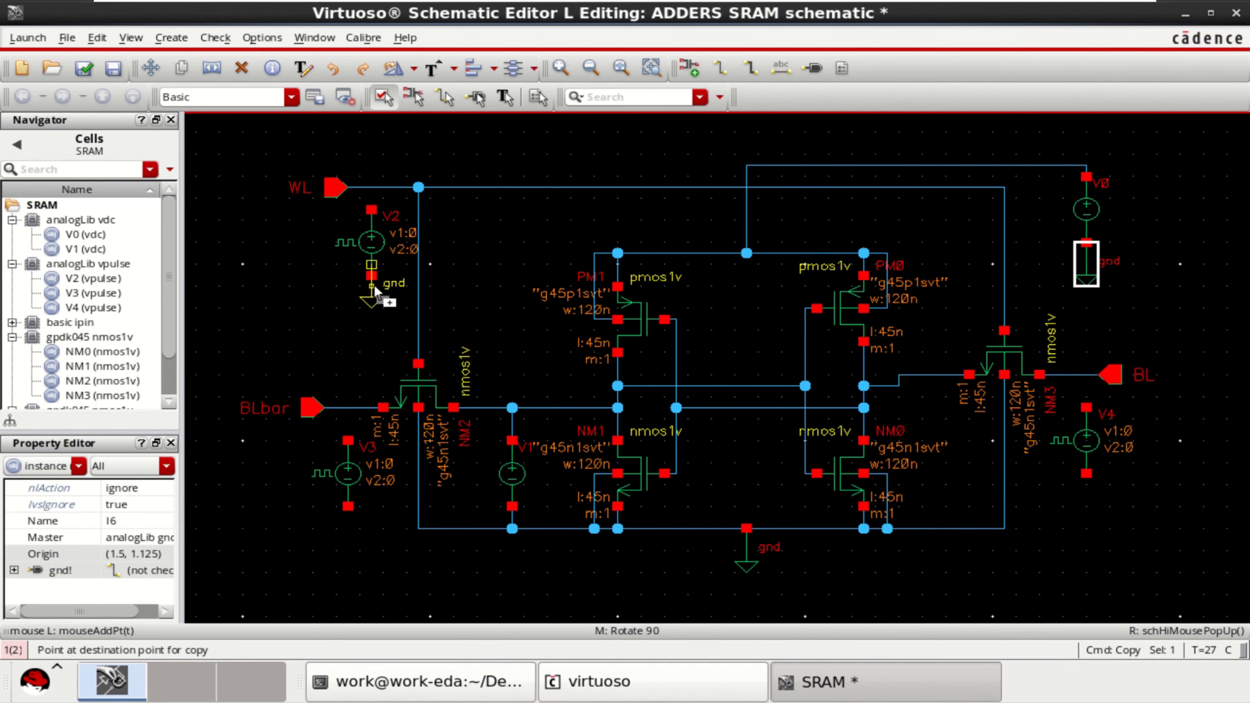
{"action": "left_click", "coordinate": [375, 301]}
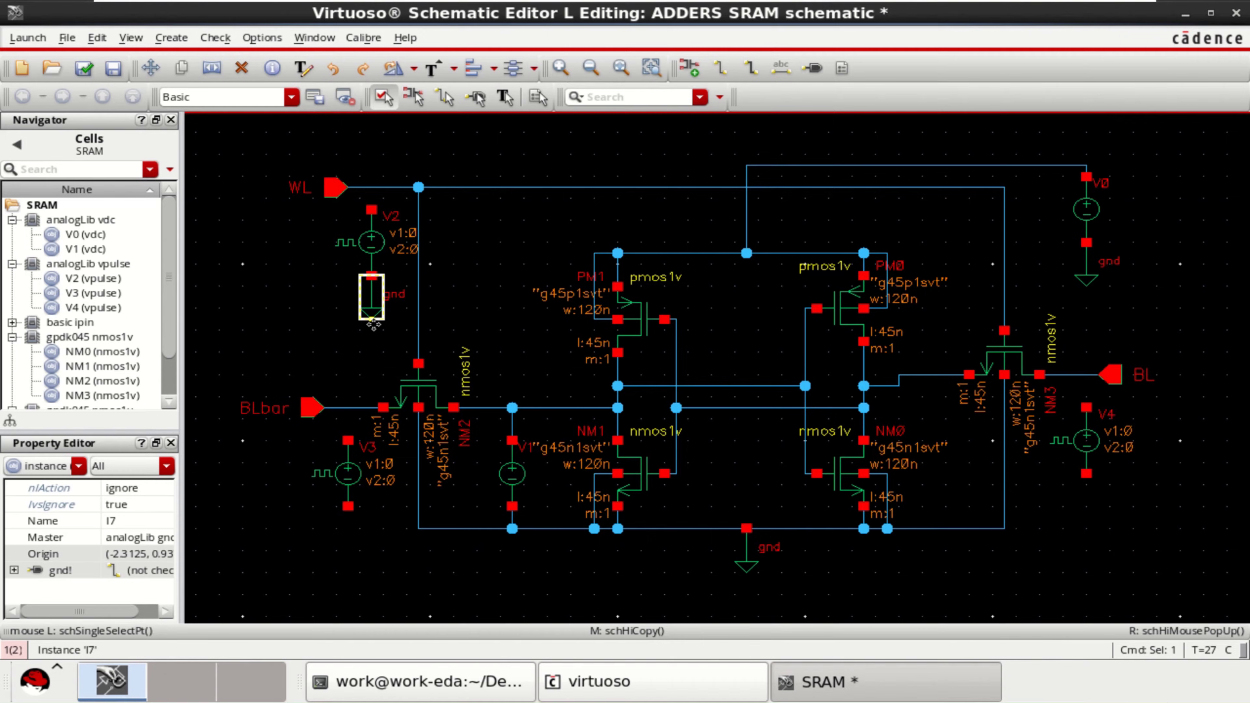
{"action": "key", "text": "c"}
{"action": "left_click", "coordinate": [371, 308]}
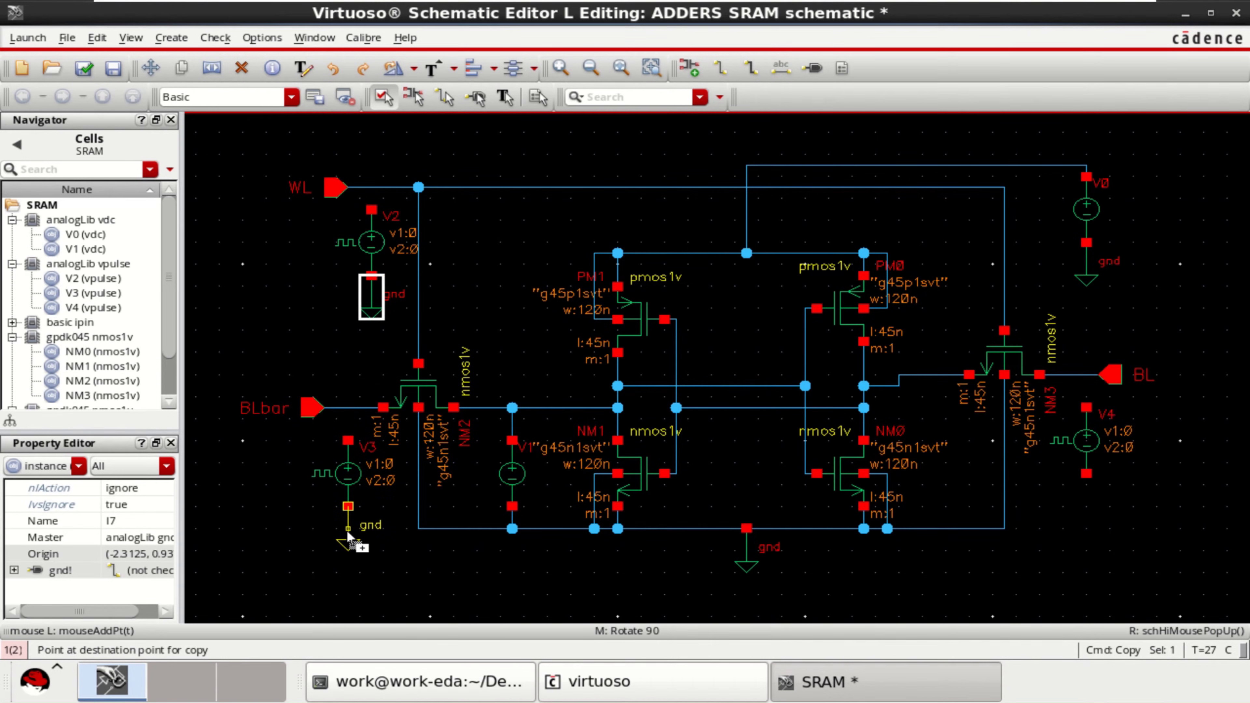
{"action": "left_click", "coordinate": [347, 532]}
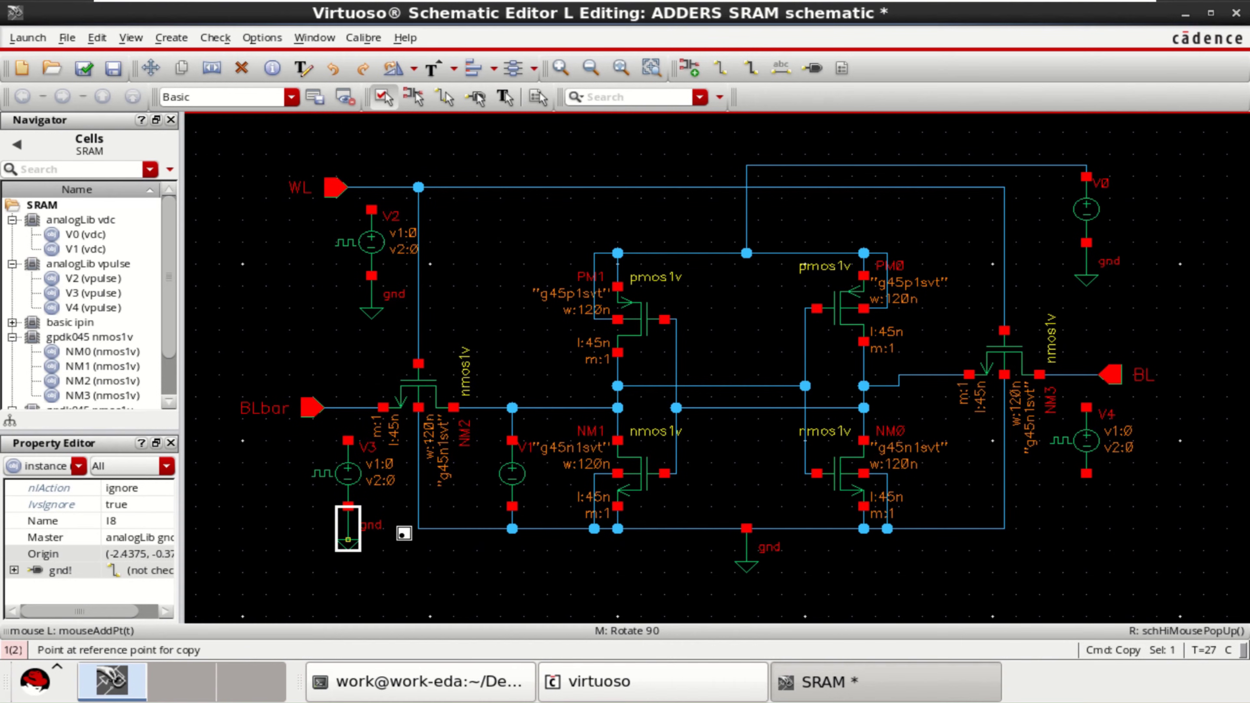
{"action": "left_click", "coordinate": [354, 536]}
Drop the last ground copy beneath pulse source V4.
{"action": "left_click", "coordinate": [1082, 502]}
{"action": "key", "text": "Escape"}
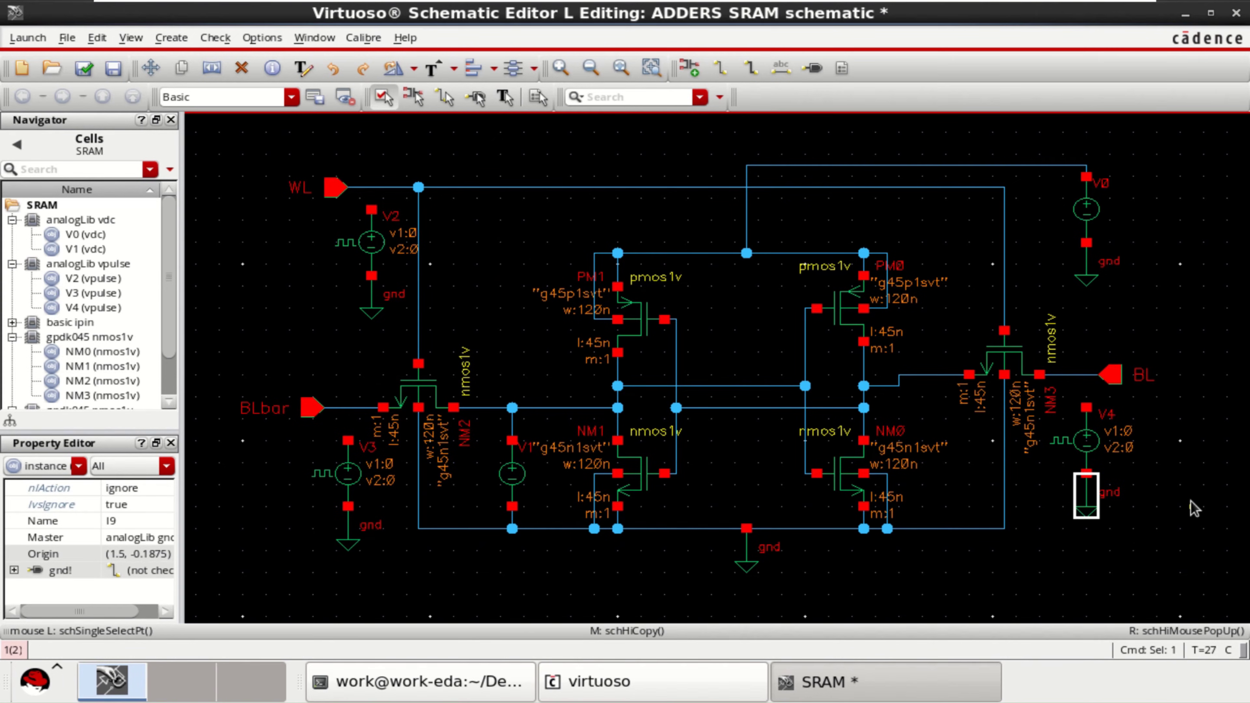
{"action": "left_click", "coordinate": [1044, 498]}
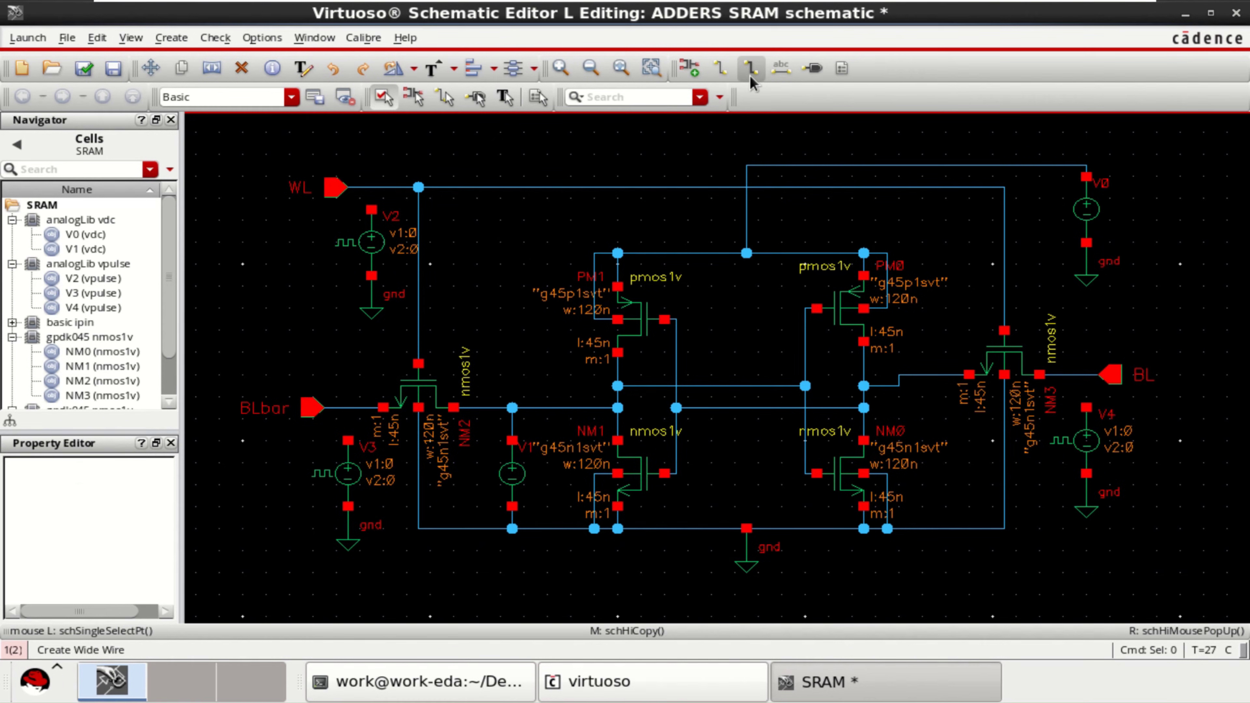
Wire V4's top to BL, V3's top to BLbar, and V2's top to WL.
{"action": "left_click", "coordinate": [720, 68]}
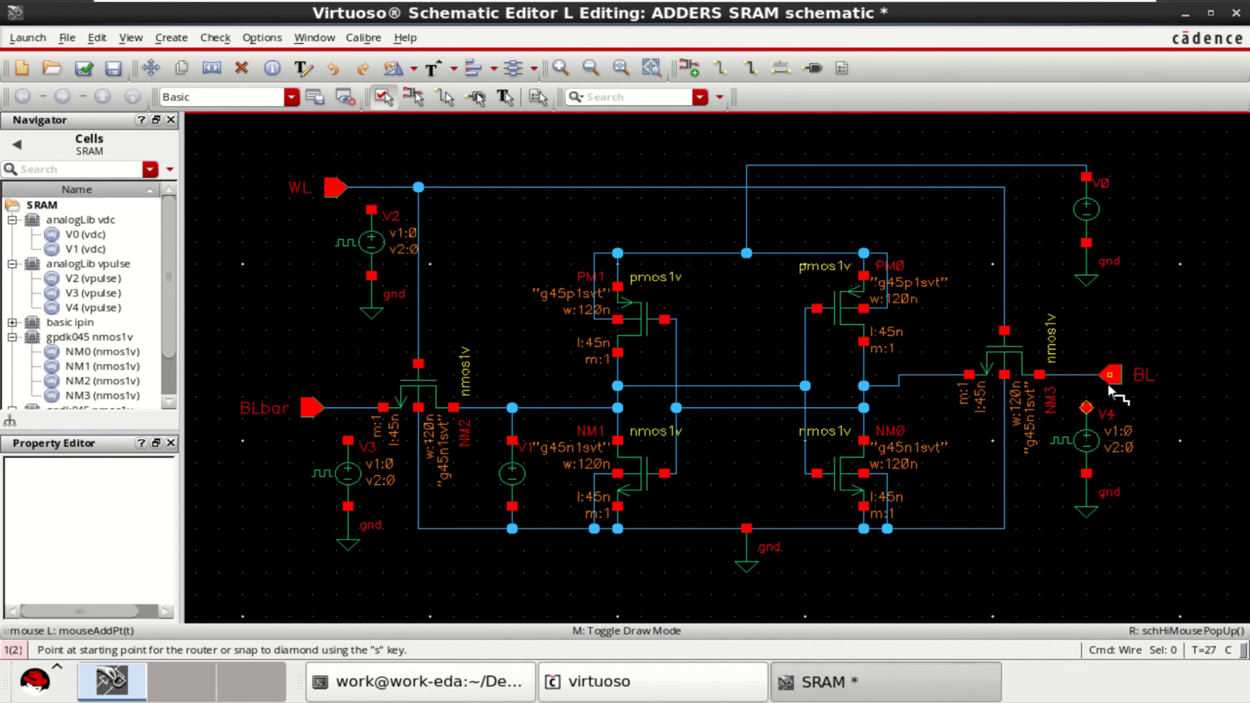
{"action": "left_click", "coordinate": [1086, 408]}
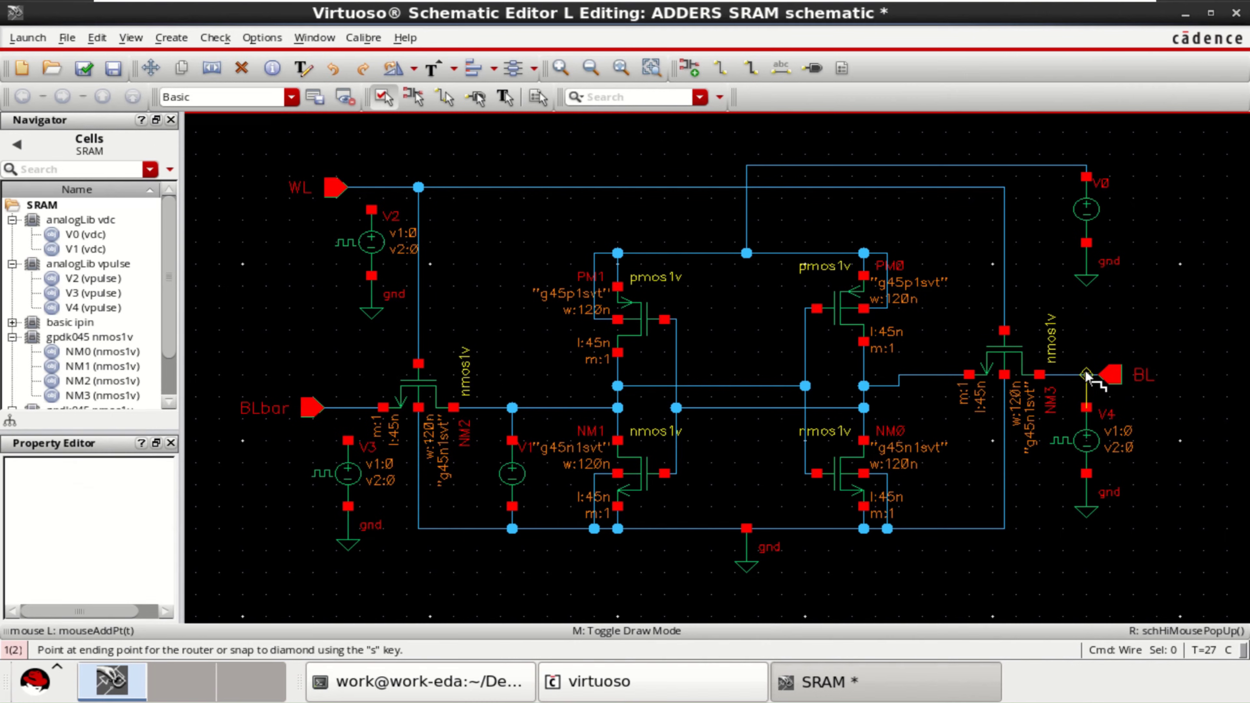
{"action": "left_click", "coordinate": [1087, 375]}
{"action": "left_click", "coordinate": [348, 440]}
{"action": "left_click", "coordinate": [348, 408]}
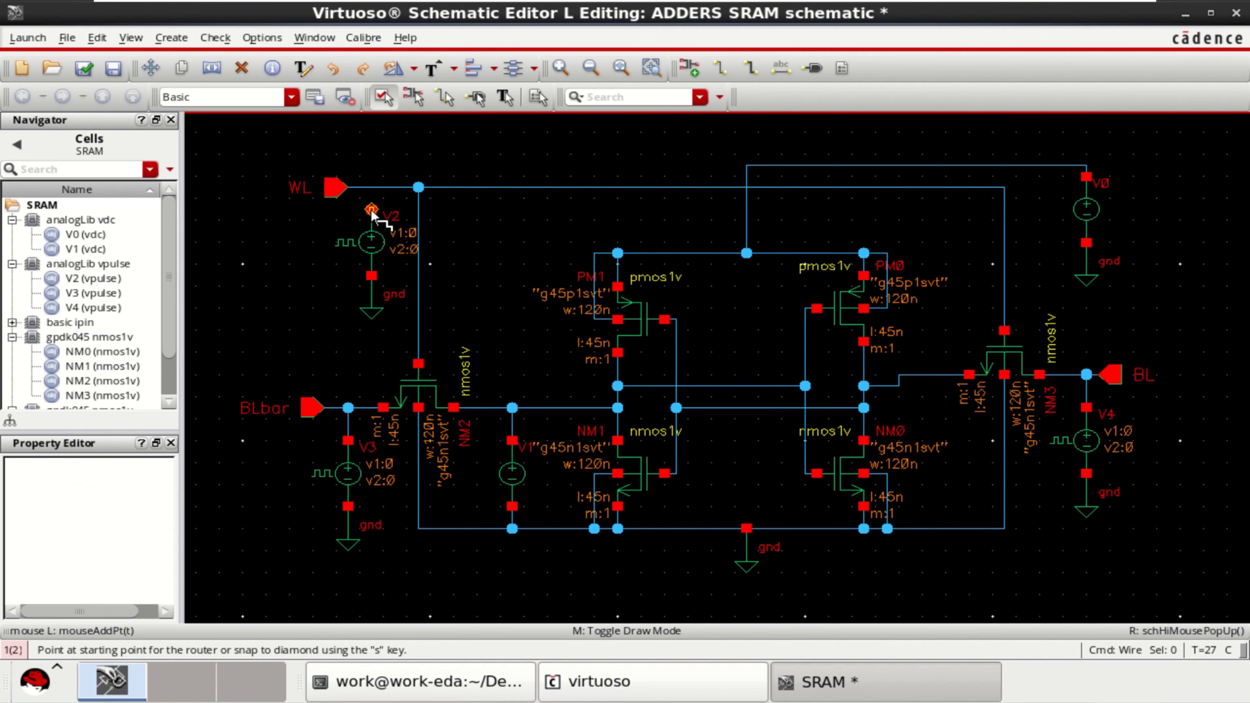
{"action": "left_click", "coordinate": [370, 209]}
{"action": "left_click", "coordinate": [370, 187]}
Name the storage-node wires 'Qb' on the left and 'Q' on the right.
{"action": "left_click", "coordinate": [782, 69]}
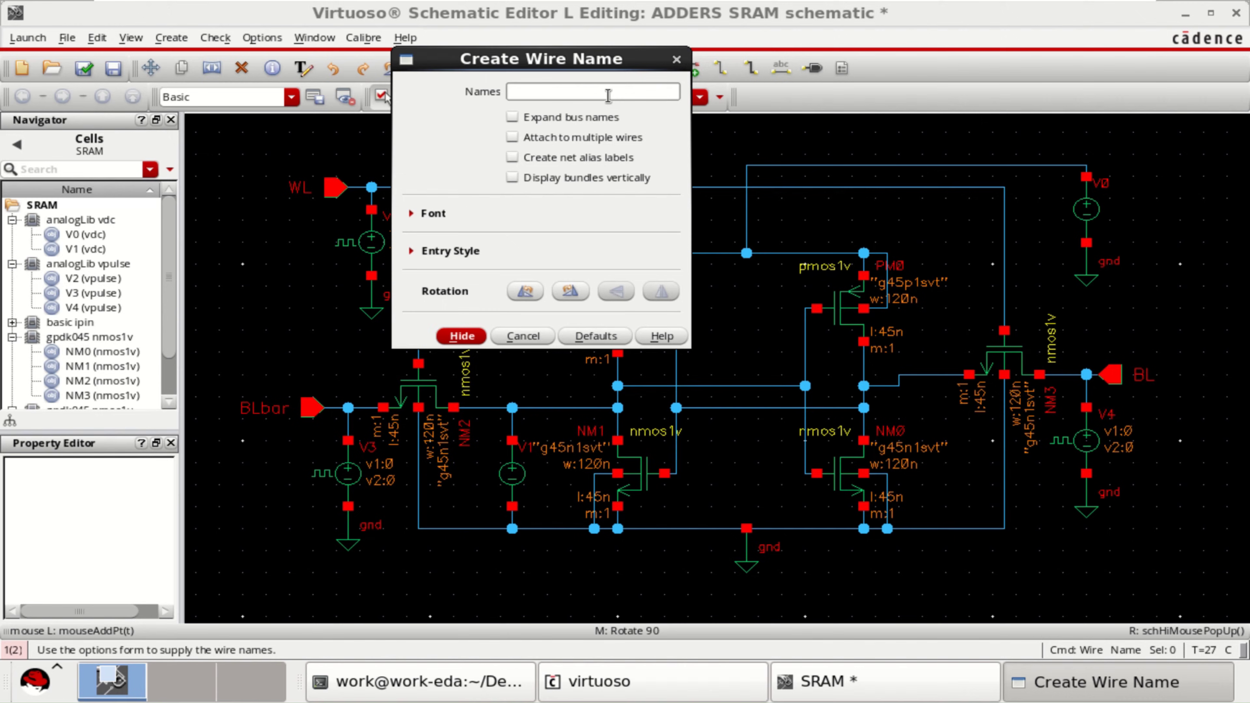
{"action": "type", "text": "Qb Q"}
{"action": "left_click", "coordinate": [458, 335]}
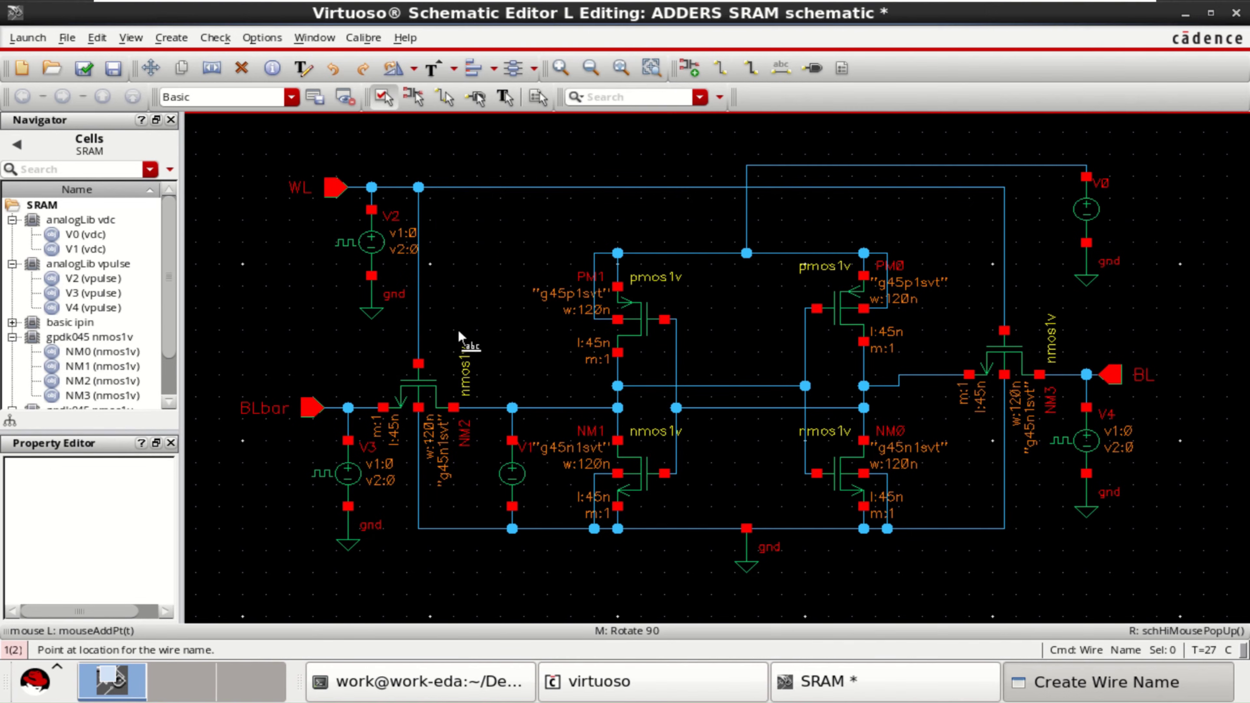
{"action": "left_click", "coordinate": [573, 408]}
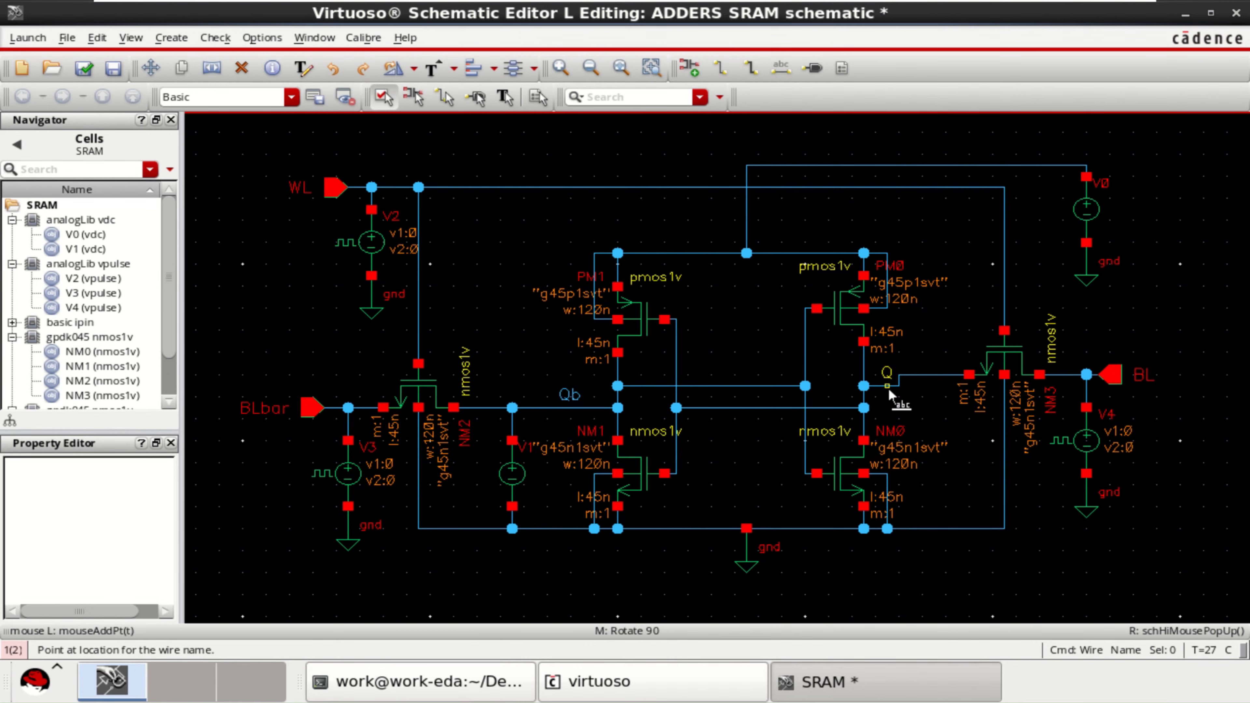
{"action": "left_click", "coordinate": [887, 387]}
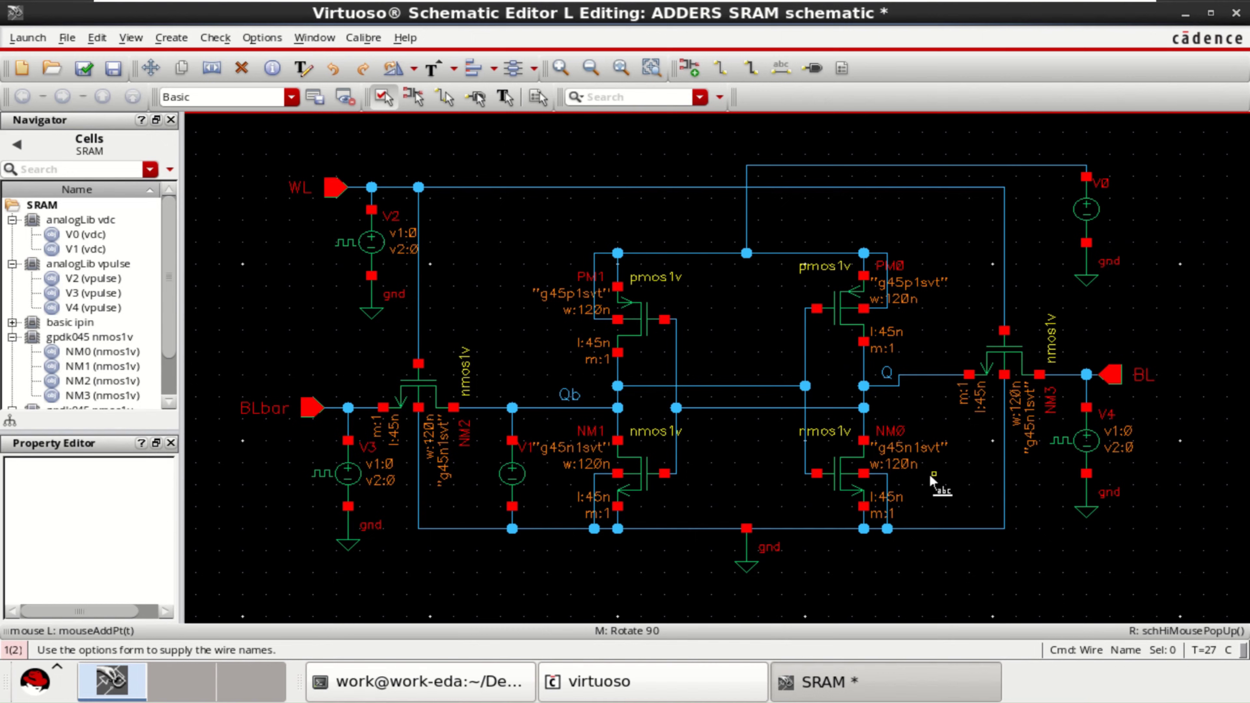
{"action": "key", "text": "Escape"}
{"action": "key", "text": "f"}
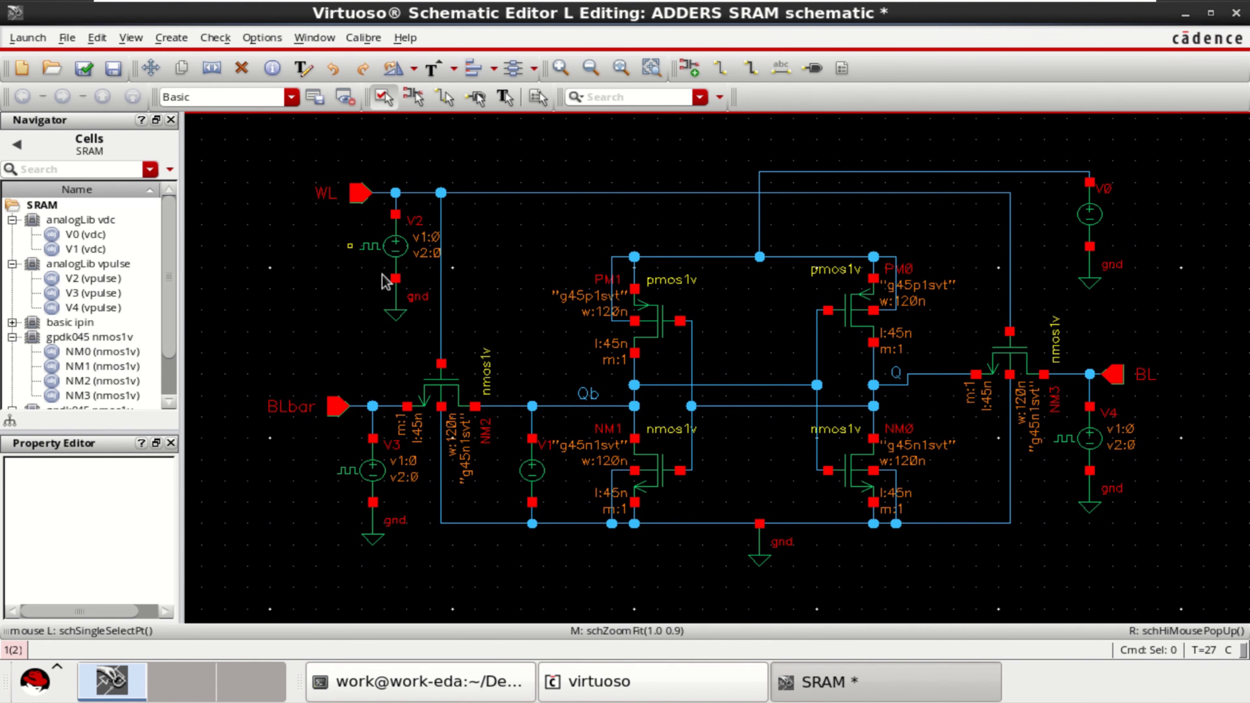
Set V0's DC voltage to 1.8.
{"action": "left_click", "coordinate": [1089, 227]}
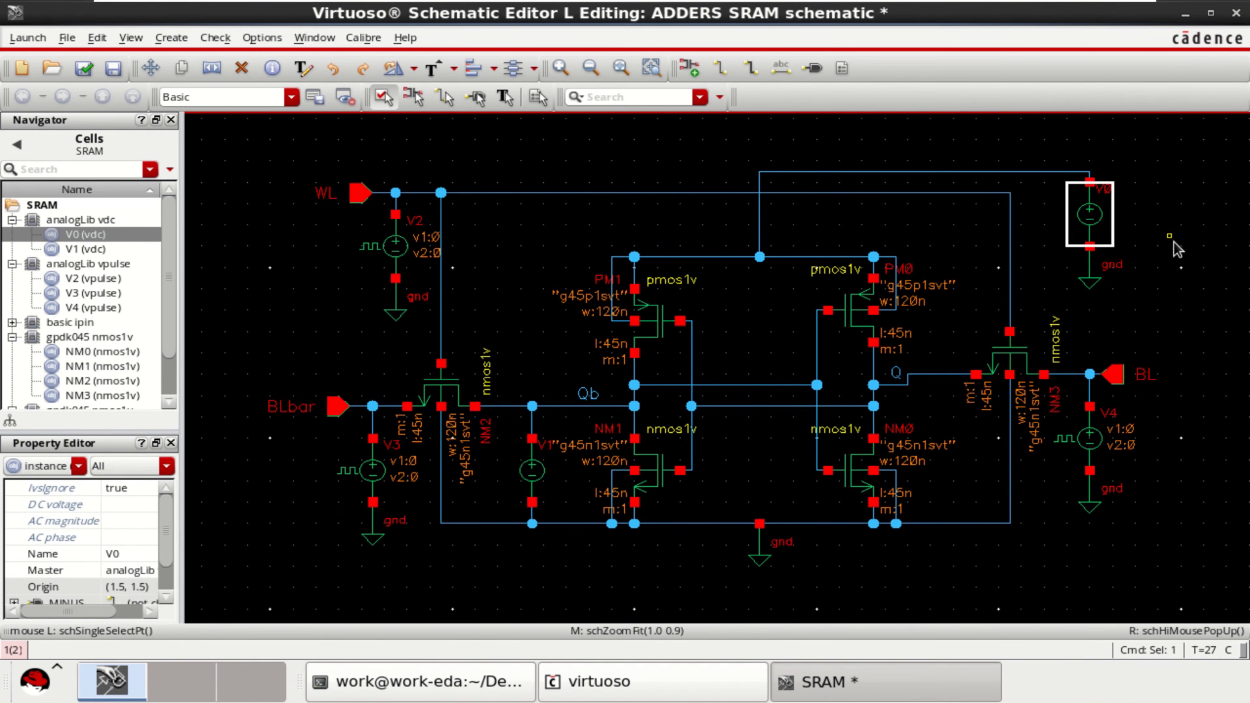
{"action": "left_click", "coordinate": [1126, 238]}
{"action": "left_click", "coordinate": [1150, 237]}
{"action": "key", "text": "q"}
{"action": "left_click", "coordinate": [611, 382]}
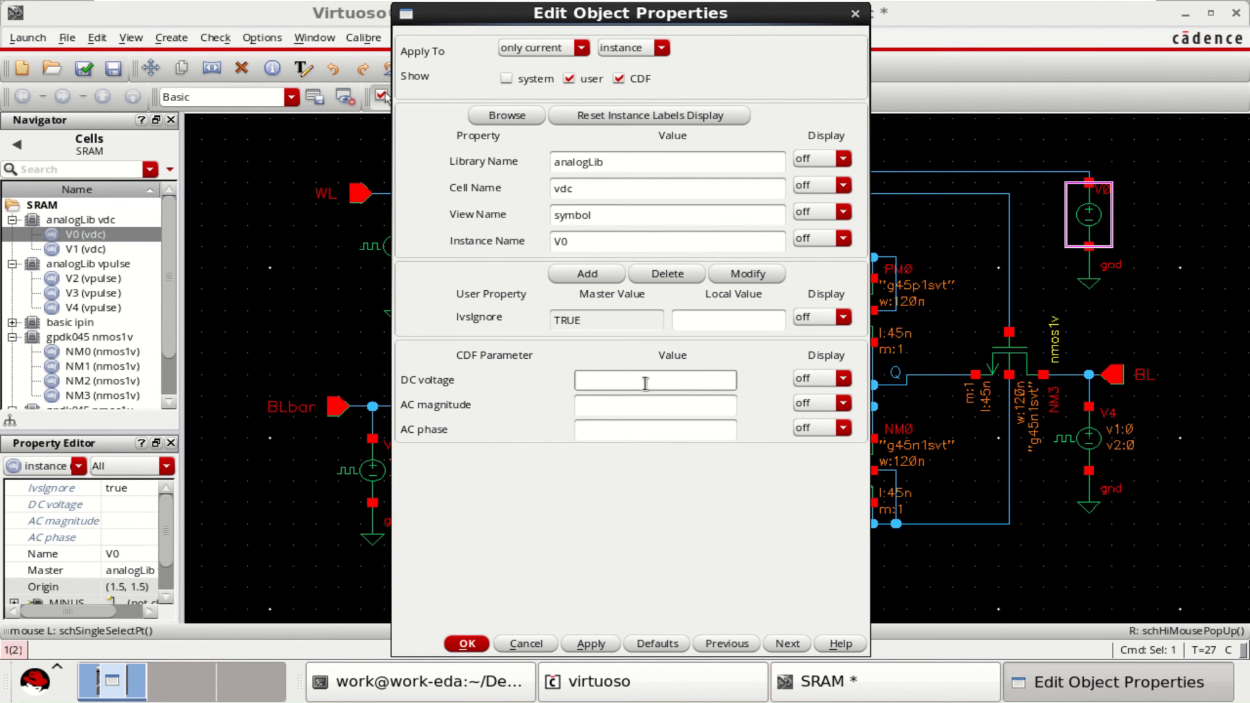
{"action": "type", "text": "1.8"}
{"action": "left_click", "coordinate": [466, 642]}
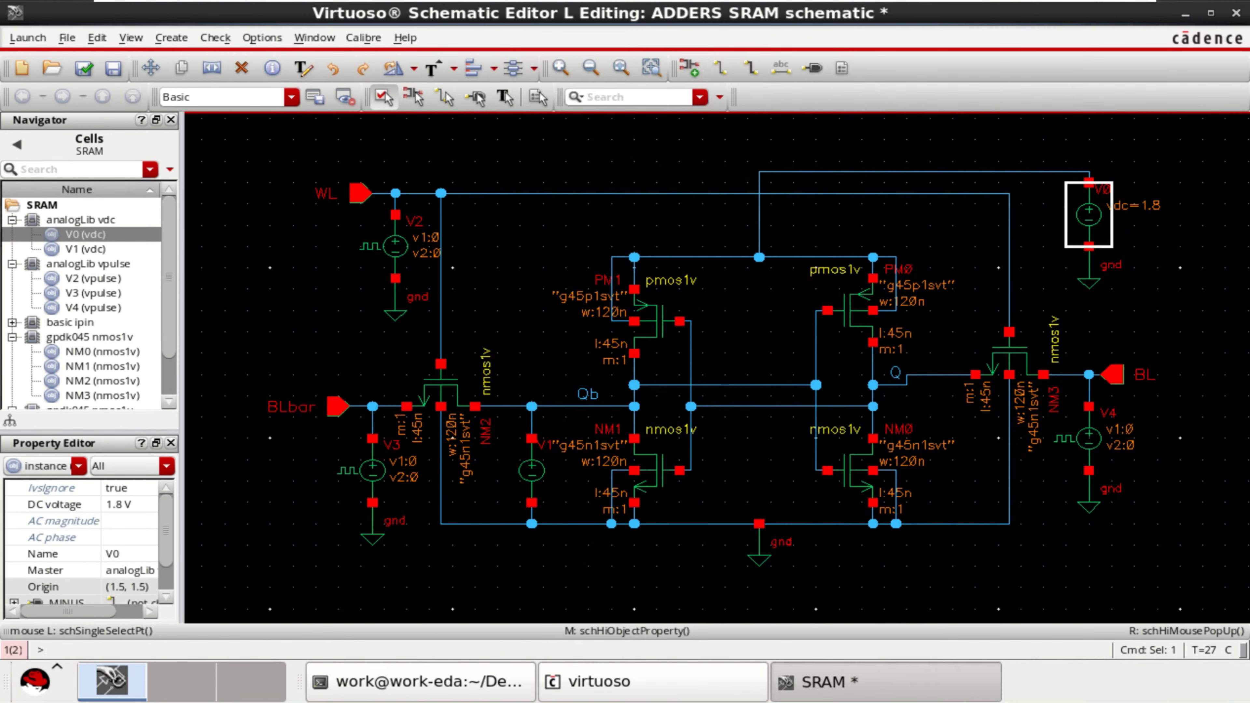
{"action": "left_click", "coordinate": [1173, 291]}
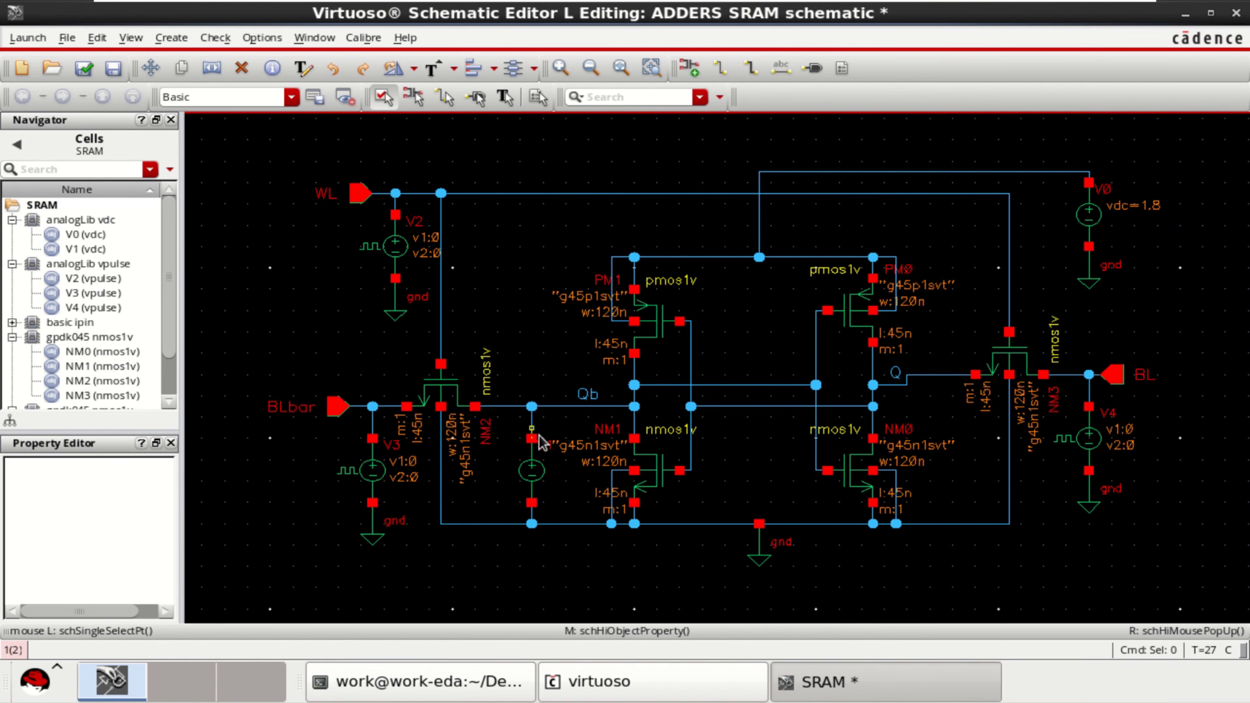
Set V1's DC voltage to 1.8 as well.
{"action": "left_click", "coordinate": [531, 469]}
{"action": "middle_click", "coordinate": [531, 469]}
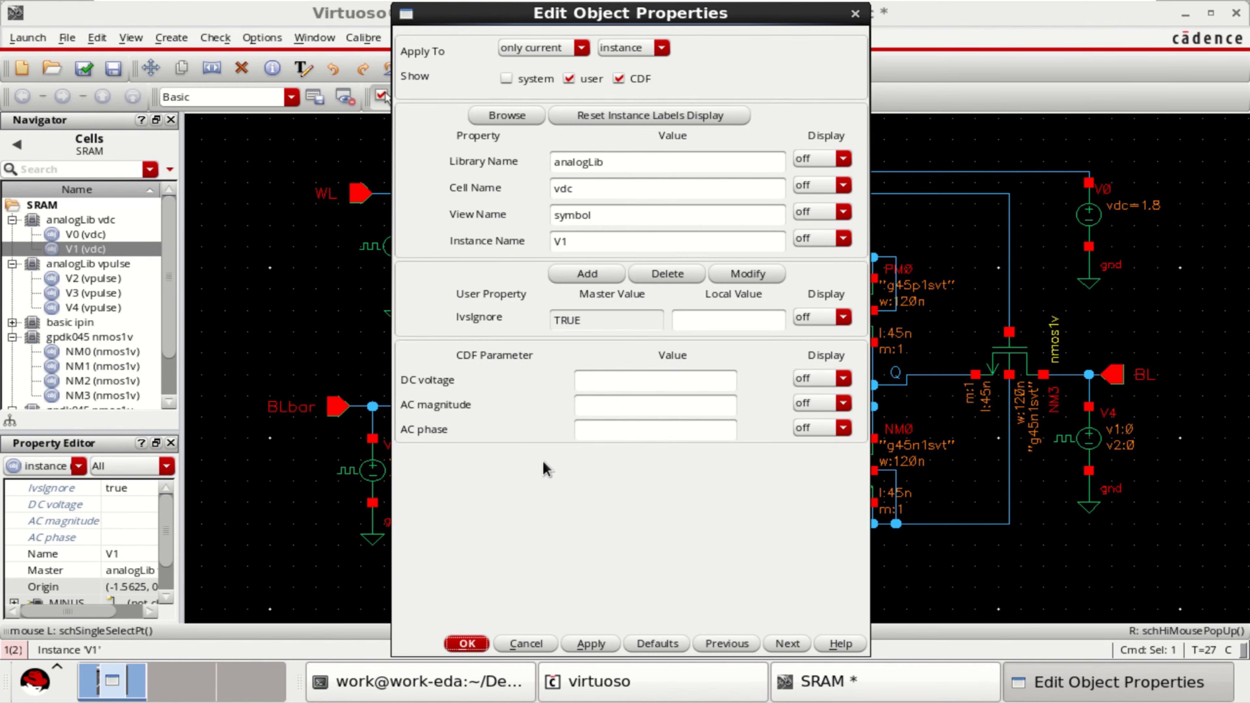
{"action": "left_click", "coordinate": [600, 382]}
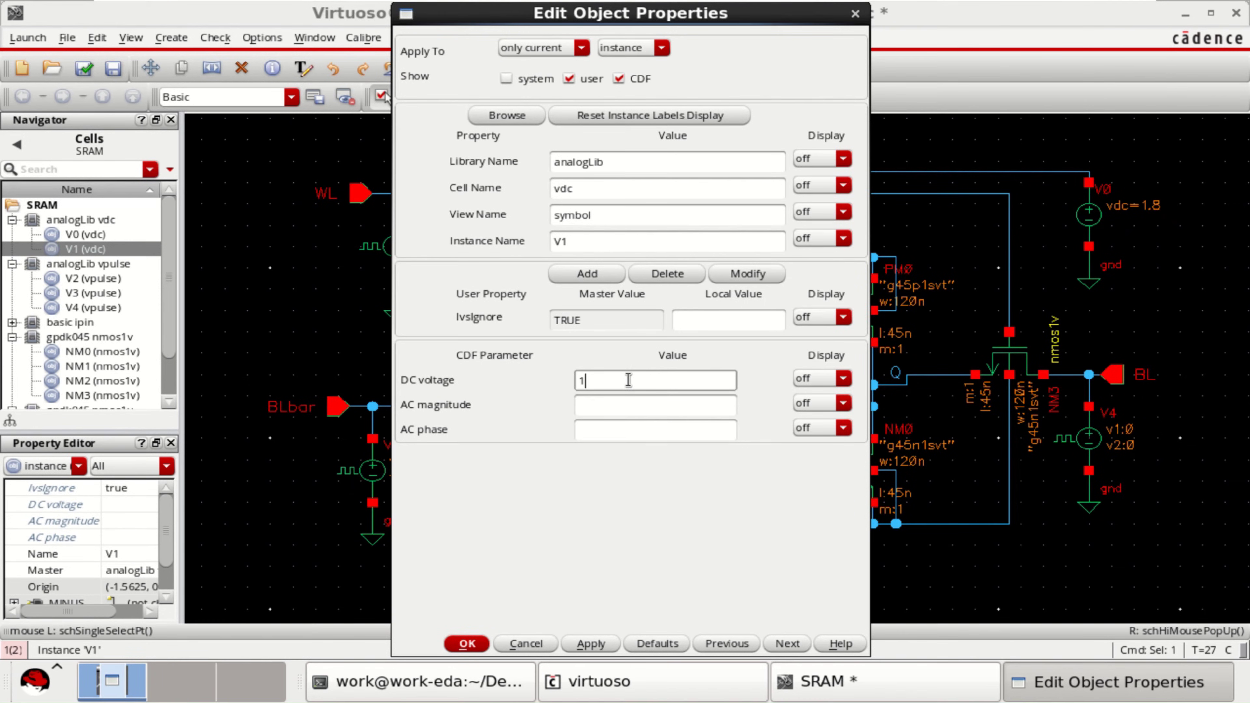
{"action": "type", "text": "1.8"}
{"action": "left_click", "coordinate": [467, 643]}
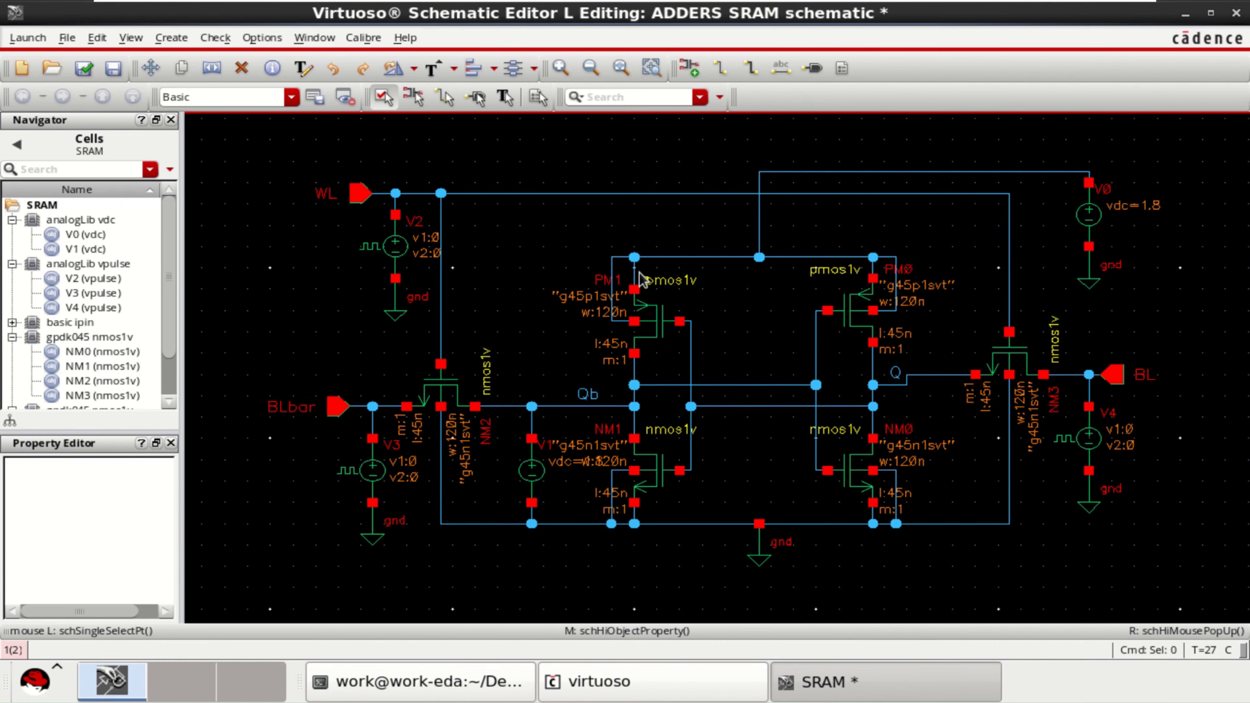
Give pulse source V4 a Voltage 2 of 1.8 and a period of 2u.
{"action": "left_click", "coordinate": [397, 244]}
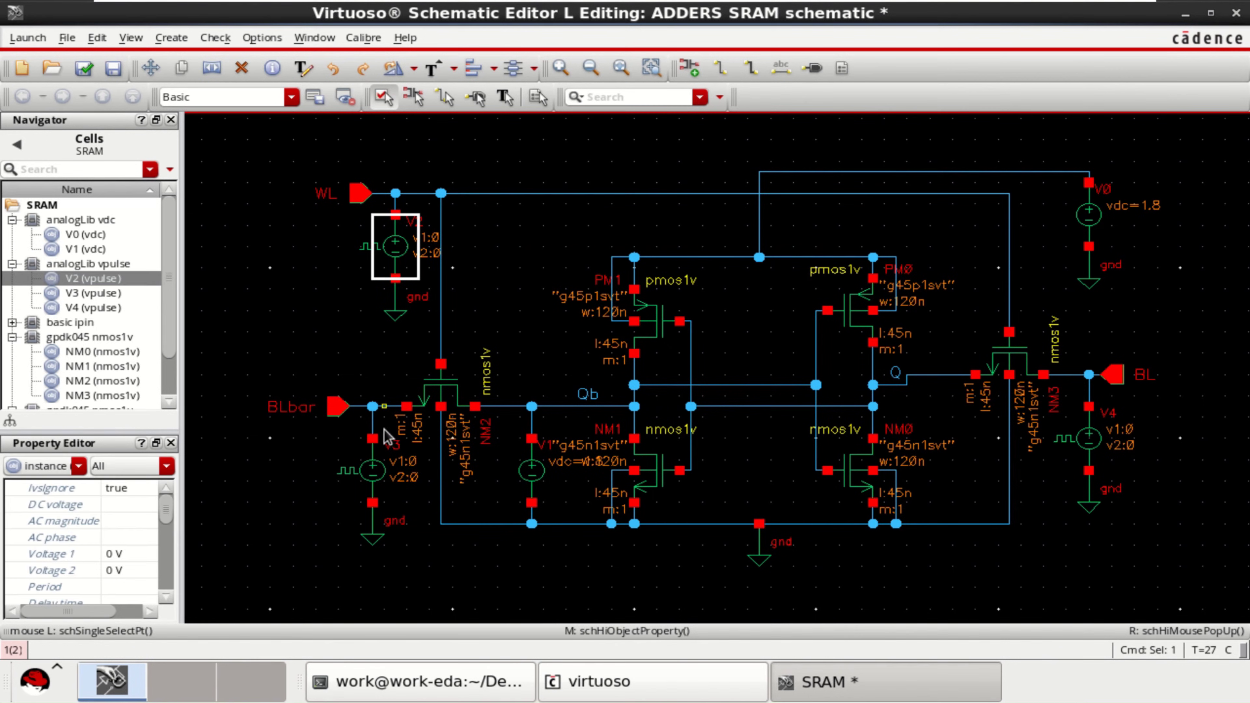
{"action": "left_click", "coordinate": [1089, 442]}
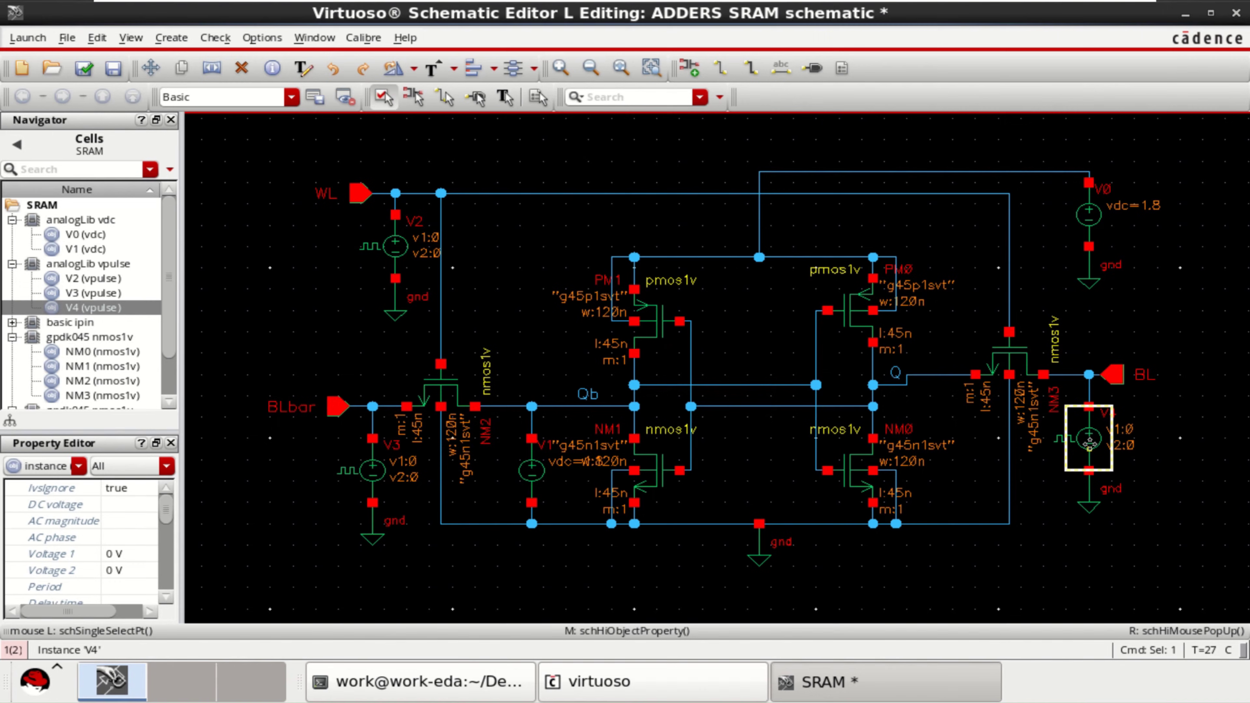
{"action": "middle_click", "coordinate": [1088, 441]}
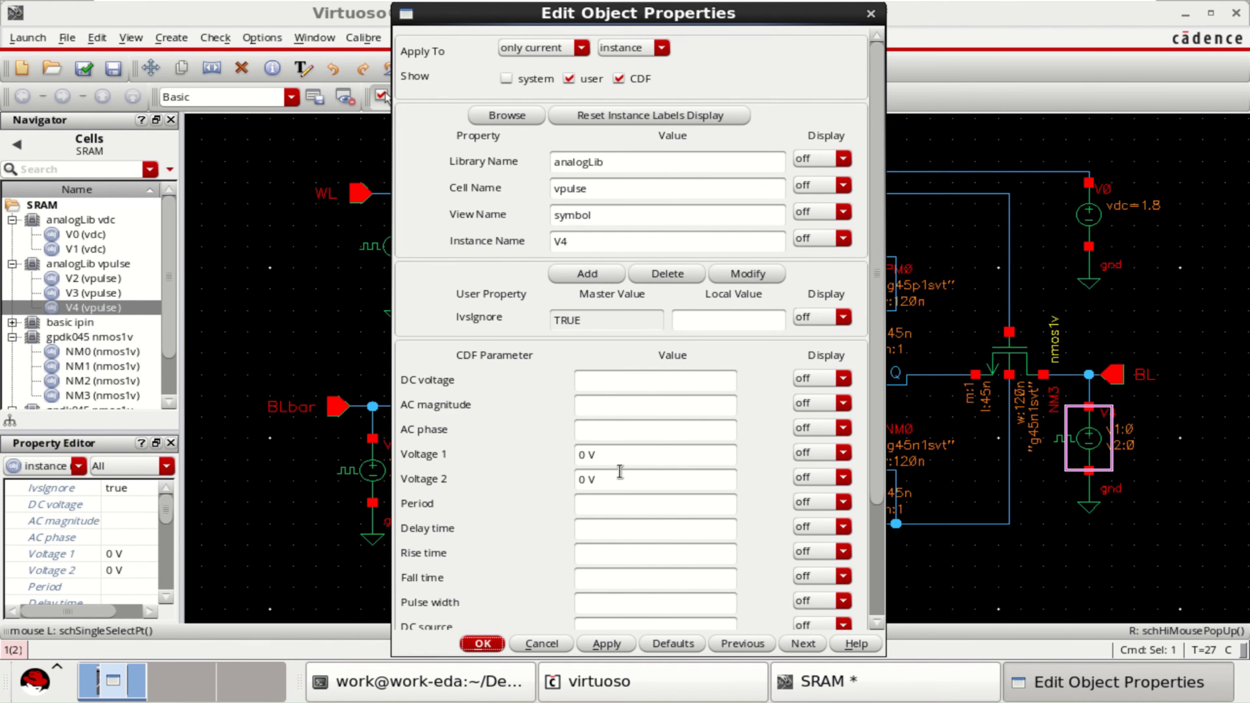
{"action": "double_click", "coordinate": [585, 481]}
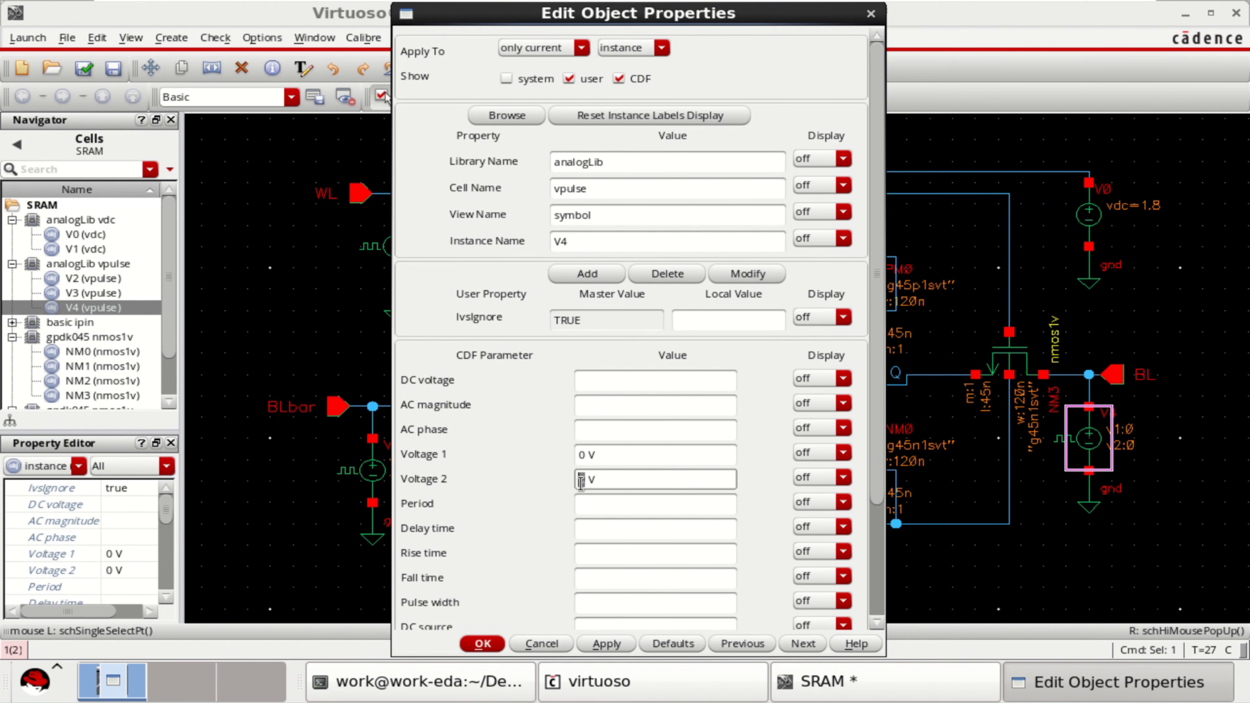
{"action": "type", "text": "1.8"}
{"action": "left_click", "coordinate": [605, 510]}
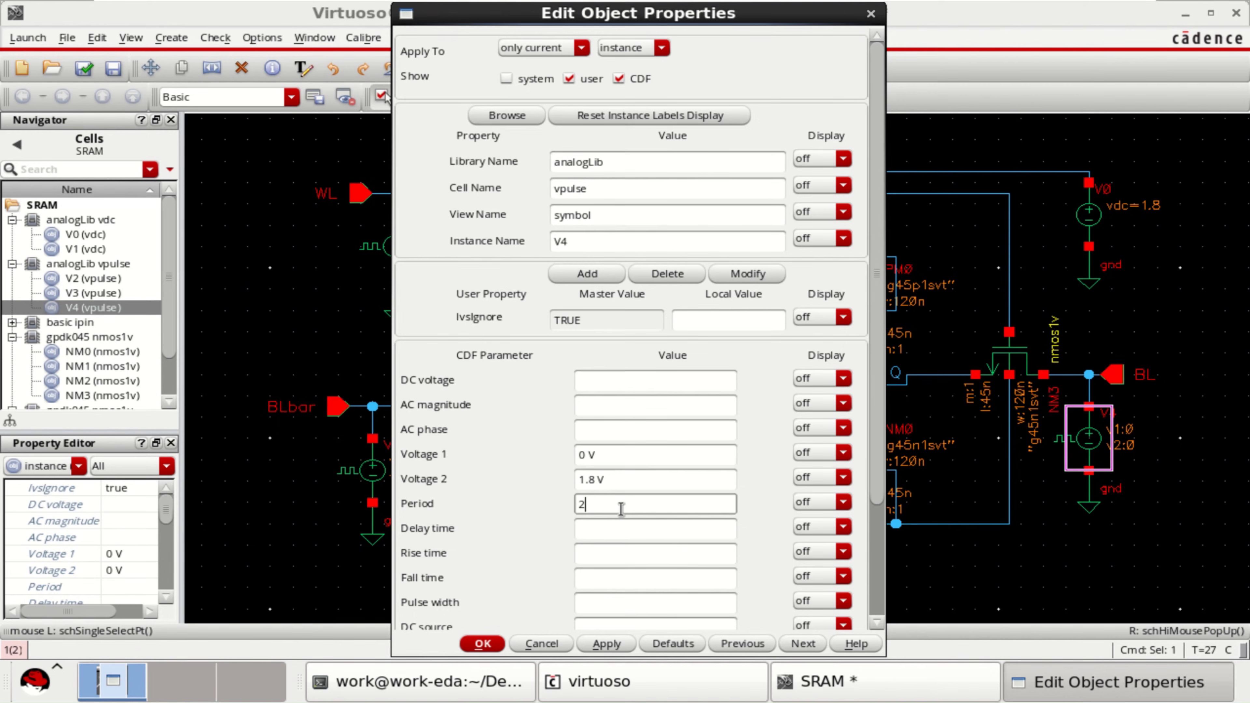
{"action": "type", "text": "2u"}
{"action": "left_click", "coordinate": [483, 644]}
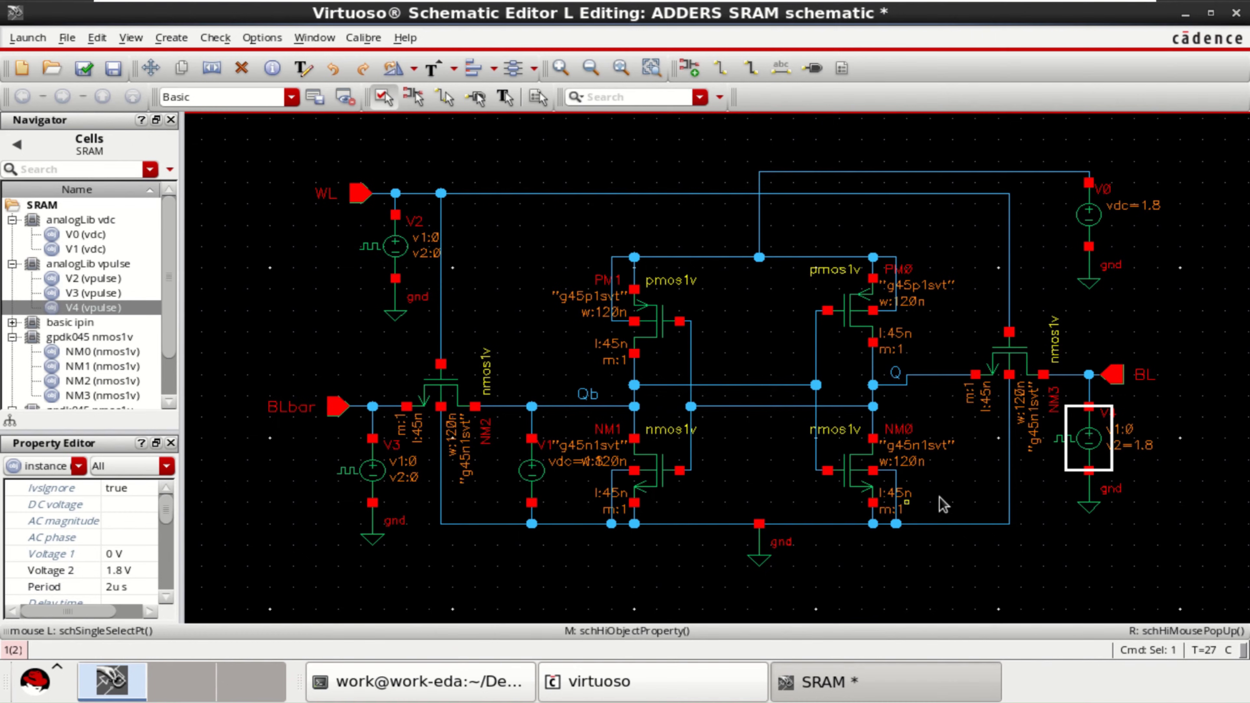
Set pulse source V3's Voltage 1 to 1.8 V and its period to 2u.
{"action": "left_click", "coordinate": [373, 474]}
{"action": "key", "text": "q"}
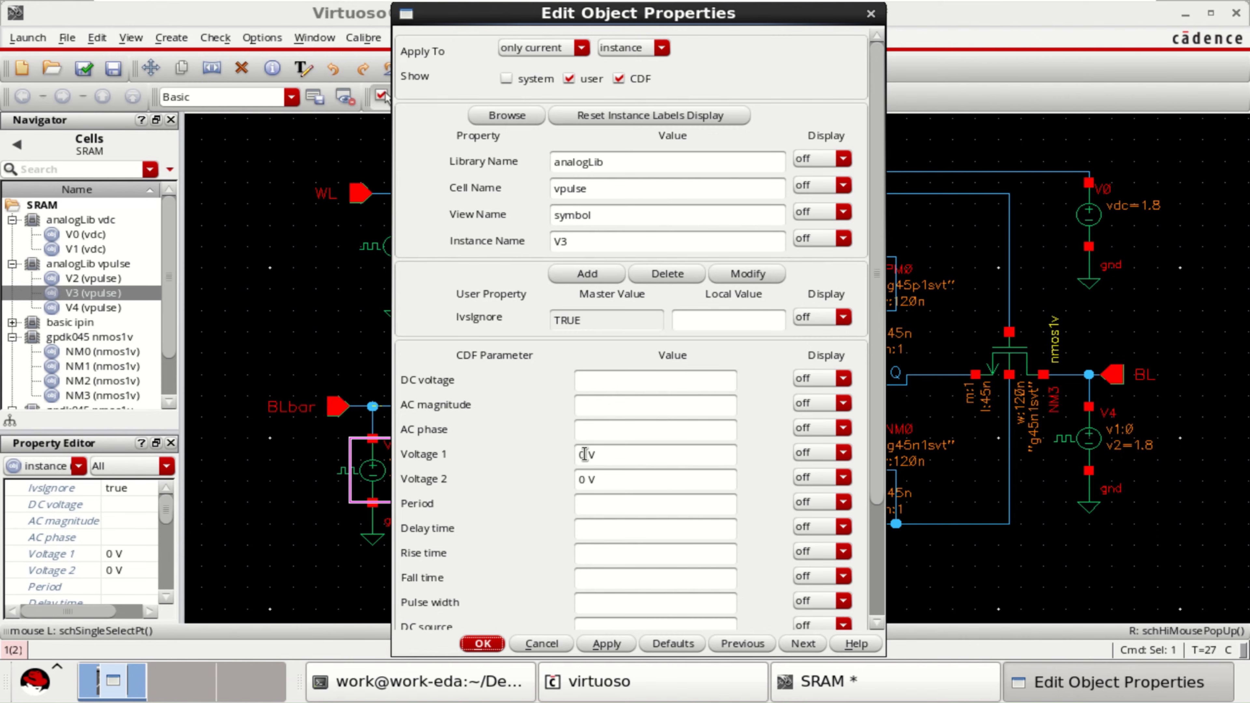
{"action": "left_click_drag", "start_coordinate": [587, 457], "coordinate": [577, 457]}
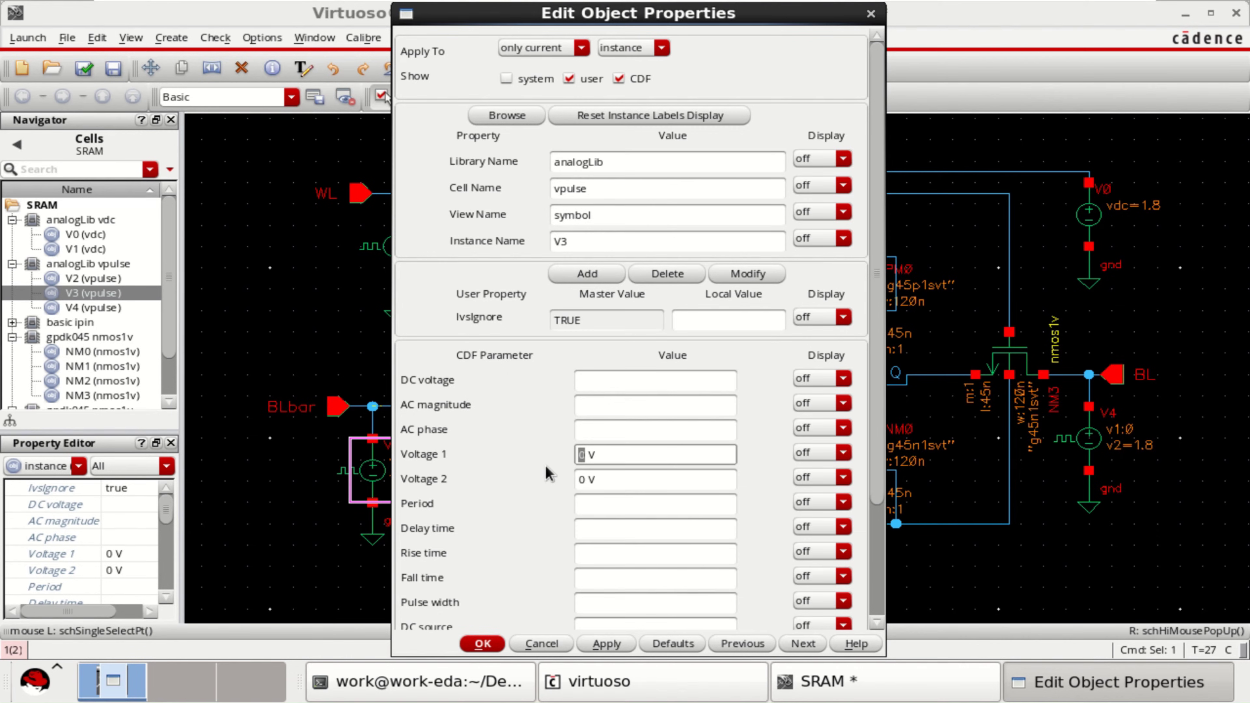
{"action": "type", "text": "1.8"}
{"action": "left_click", "coordinate": [604, 504]}
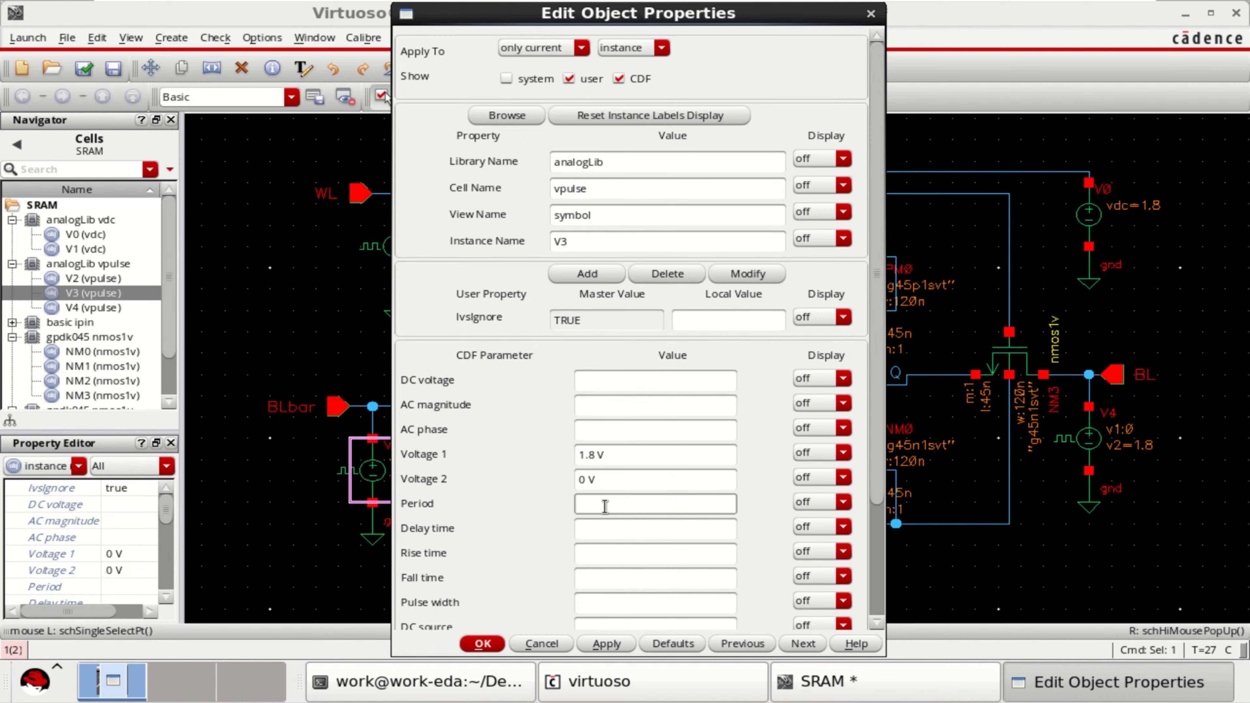
{"action": "type", "text": "2u"}
{"action": "left_click", "coordinate": [482, 645]}
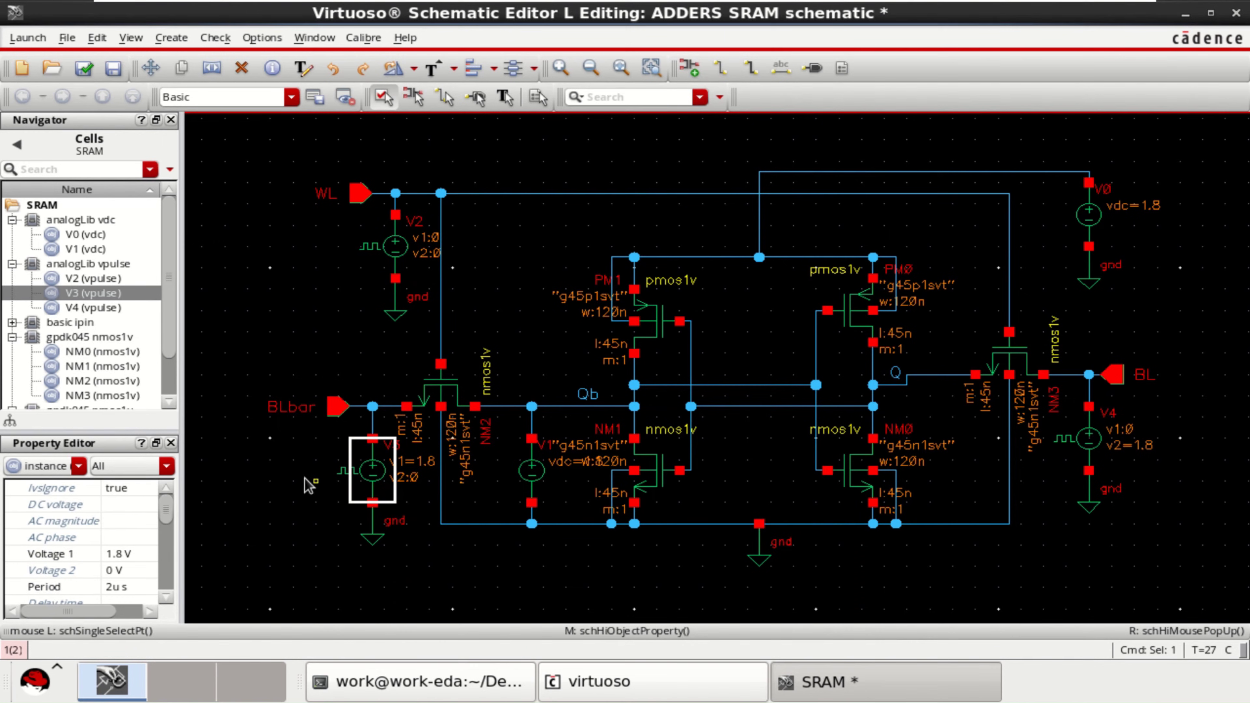
Set pulse source V2's Voltage 2 to 1.8 V and its period to 4u.
{"action": "left_click", "coordinate": [344, 354]}
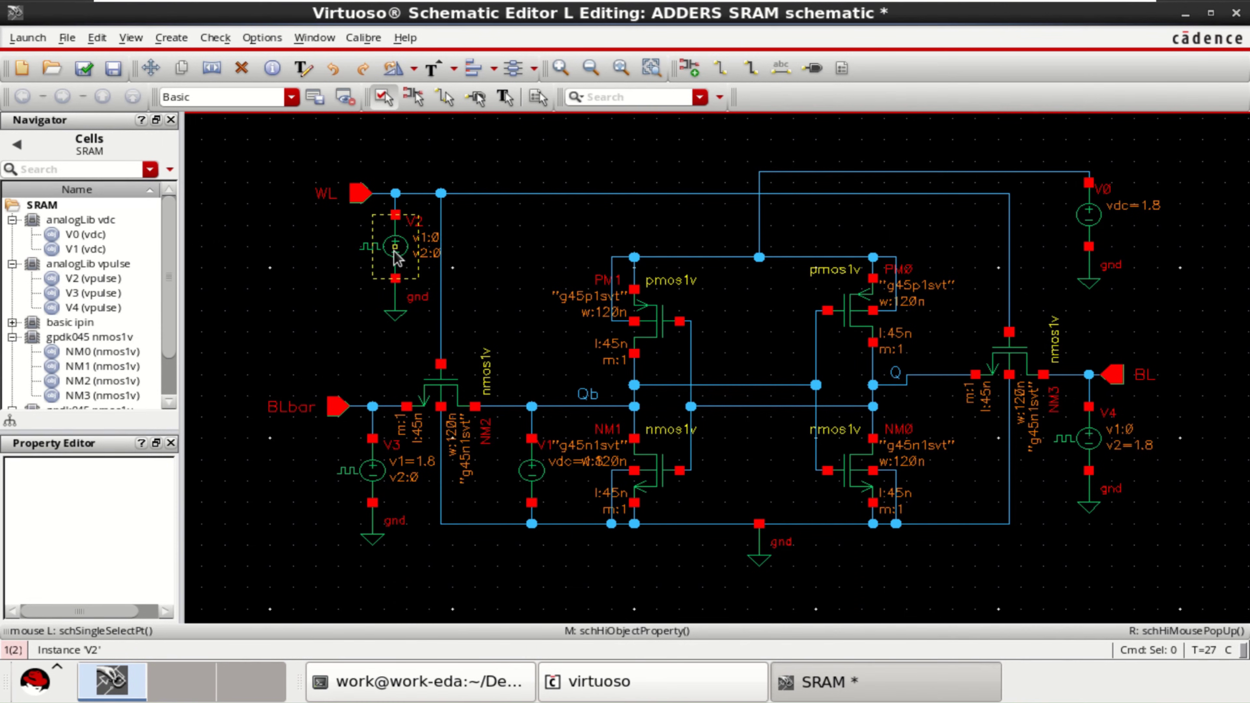
{"action": "left_click", "coordinate": [395, 254]}
{"action": "key", "text": "q"}
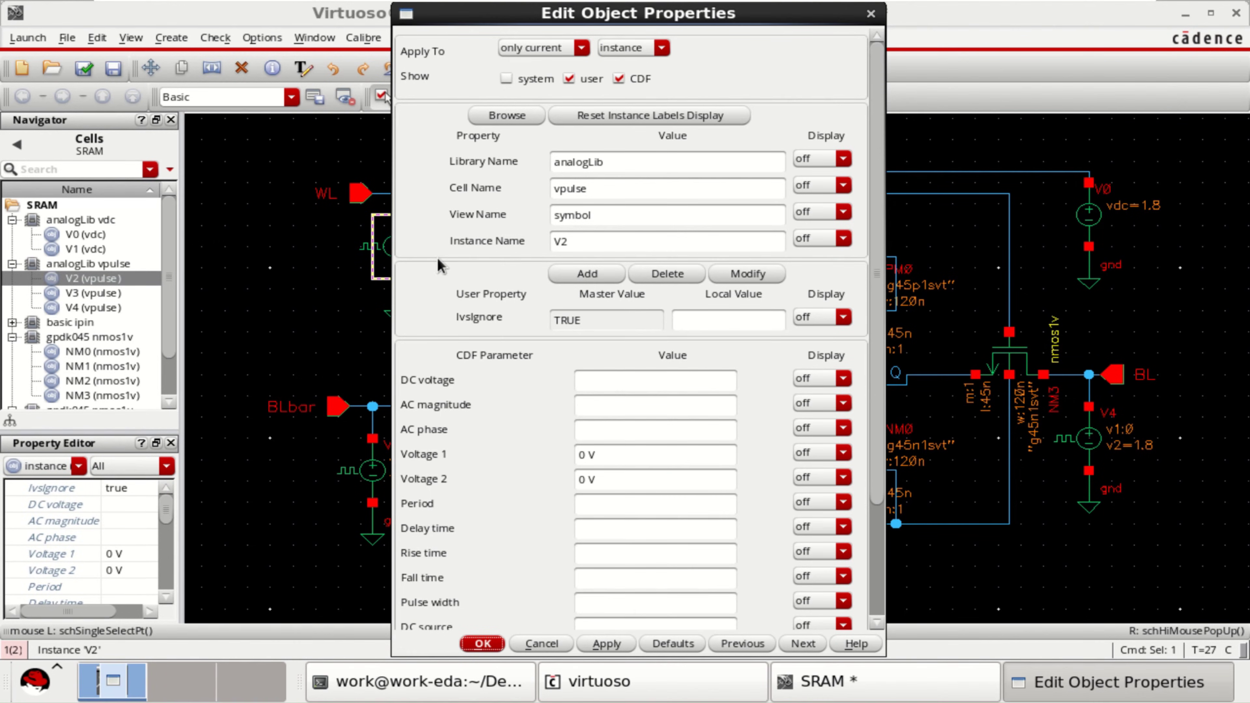
{"action": "double_click", "coordinate": [584, 481]}
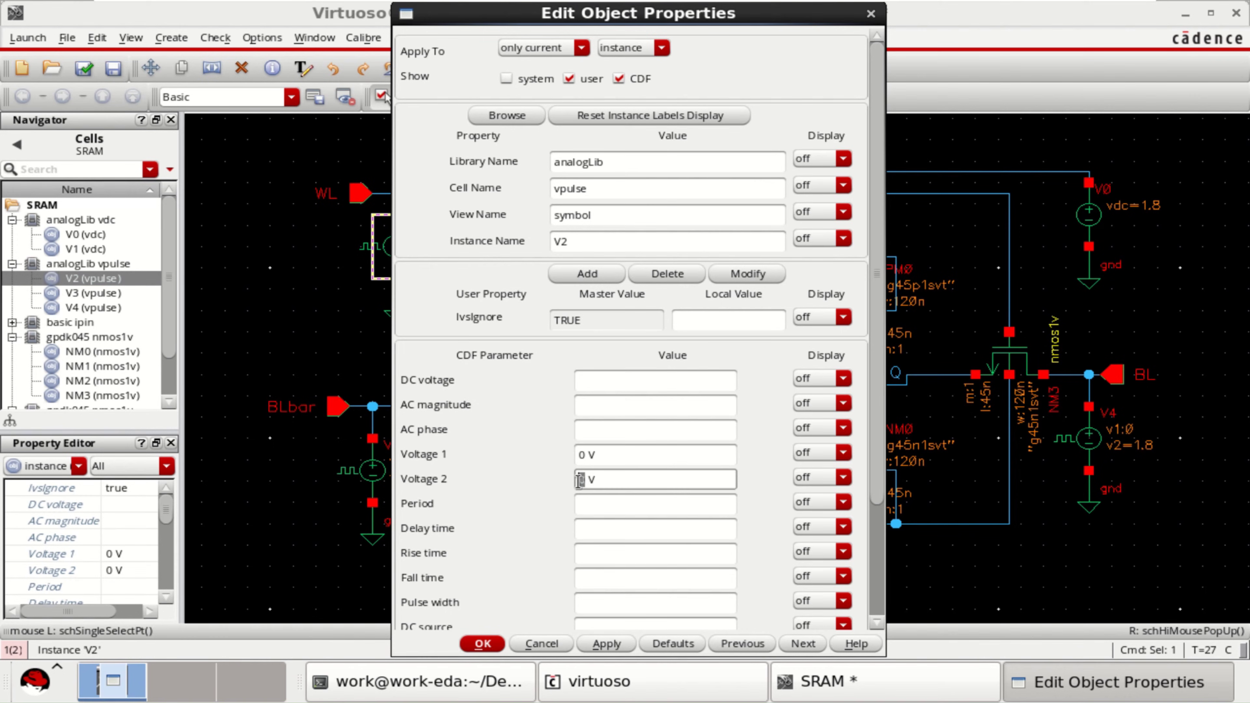
{"action": "type", "text": "1.8"}
{"action": "left_click", "coordinate": [617, 505]}
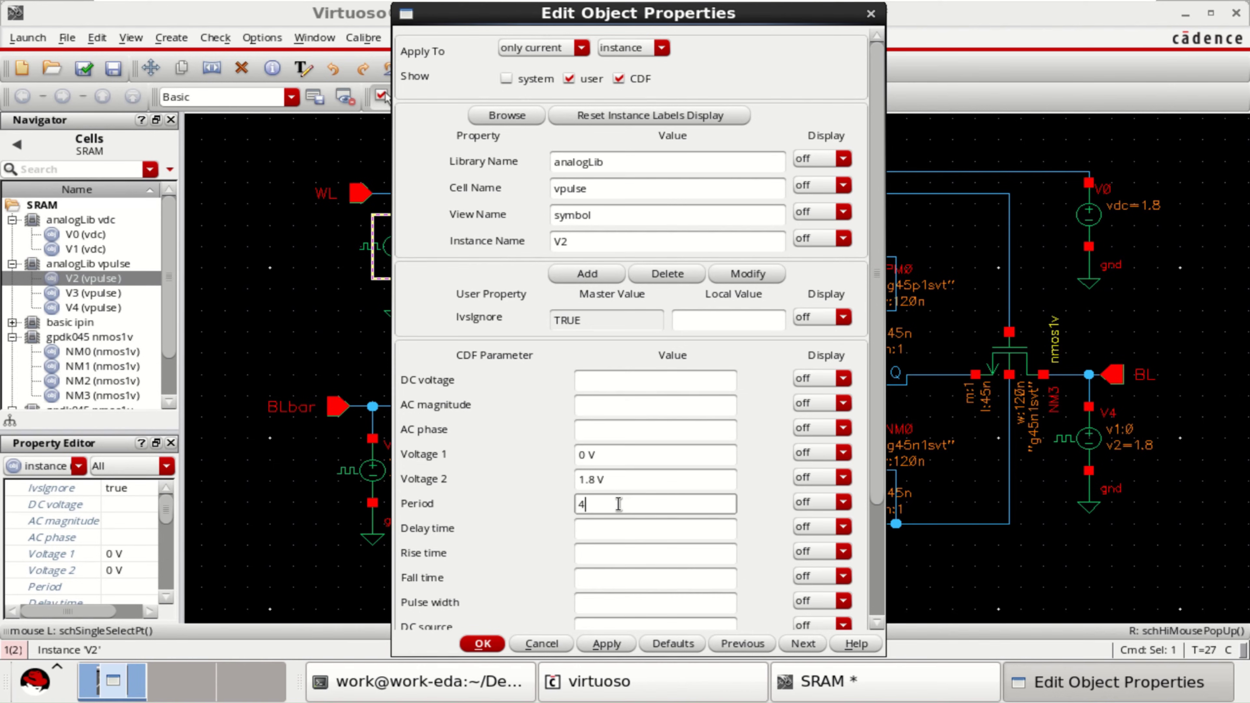
{"action": "type", "text": "4u"}
{"action": "left_click", "coordinate": [484, 644]}
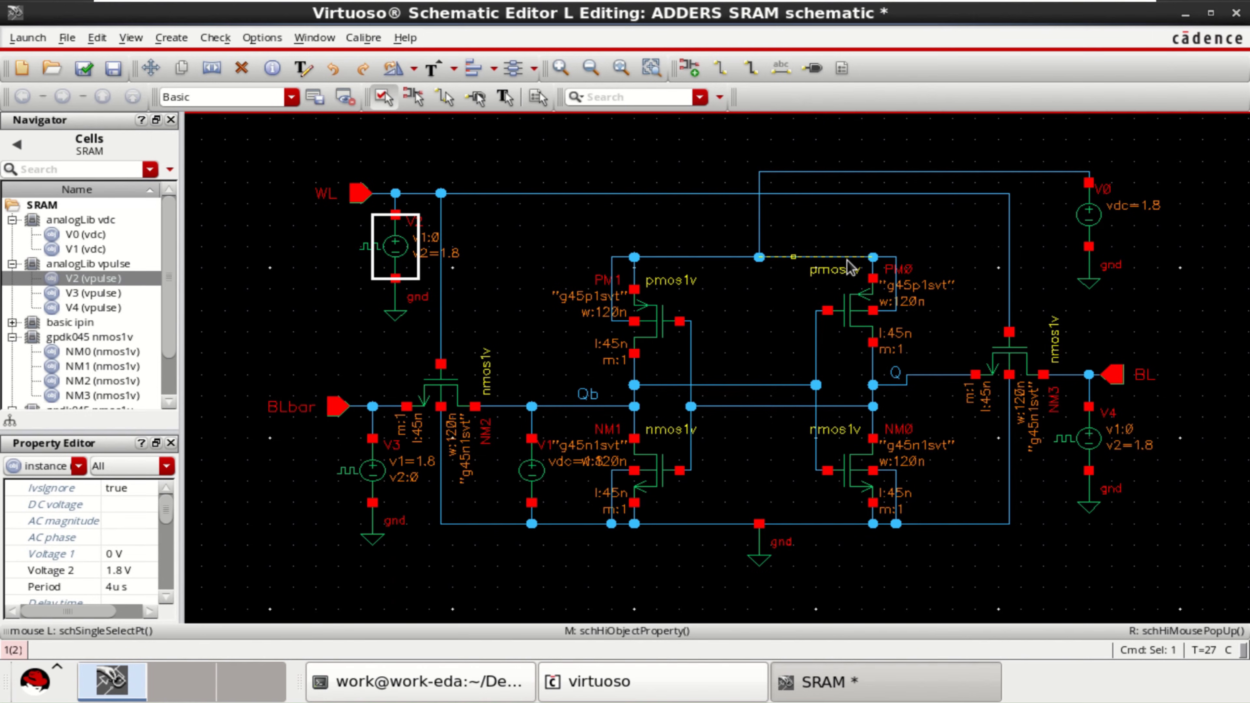
Check and save the schematic, then launch ADE L.
{"action": "left_click", "coordinate": [84, 69]}
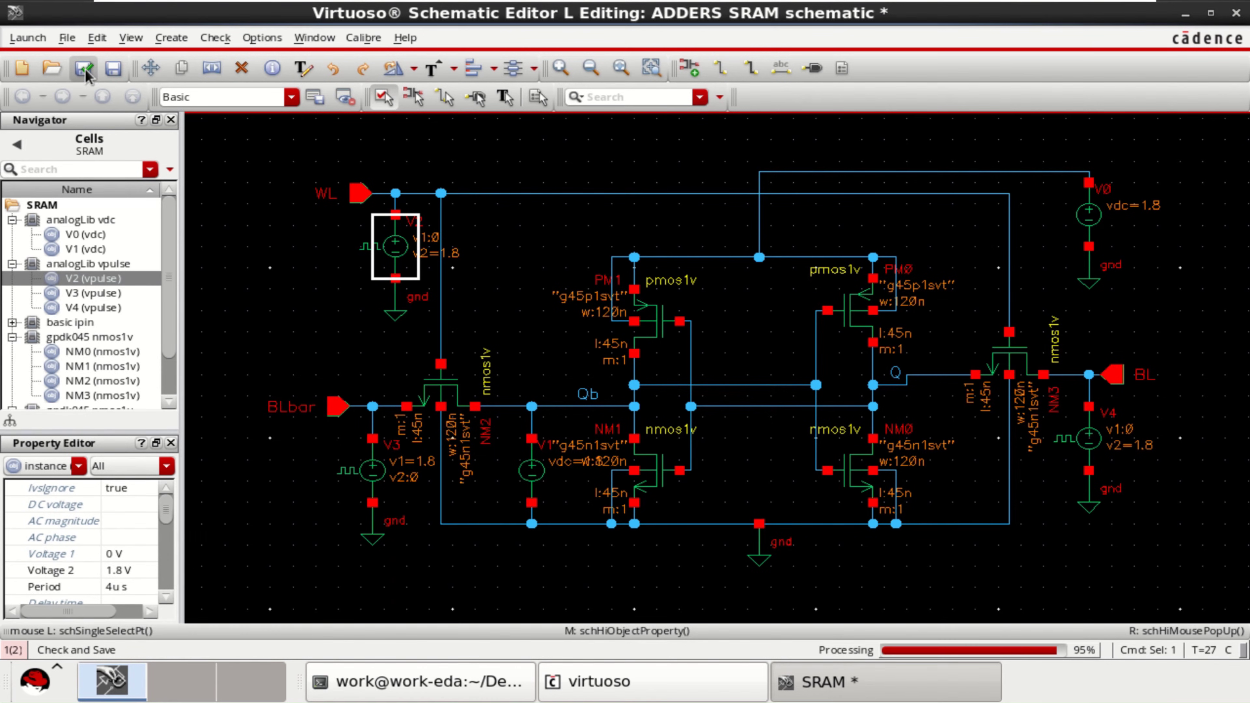
{"action": "left_click", "coordinate": [84, 69]}
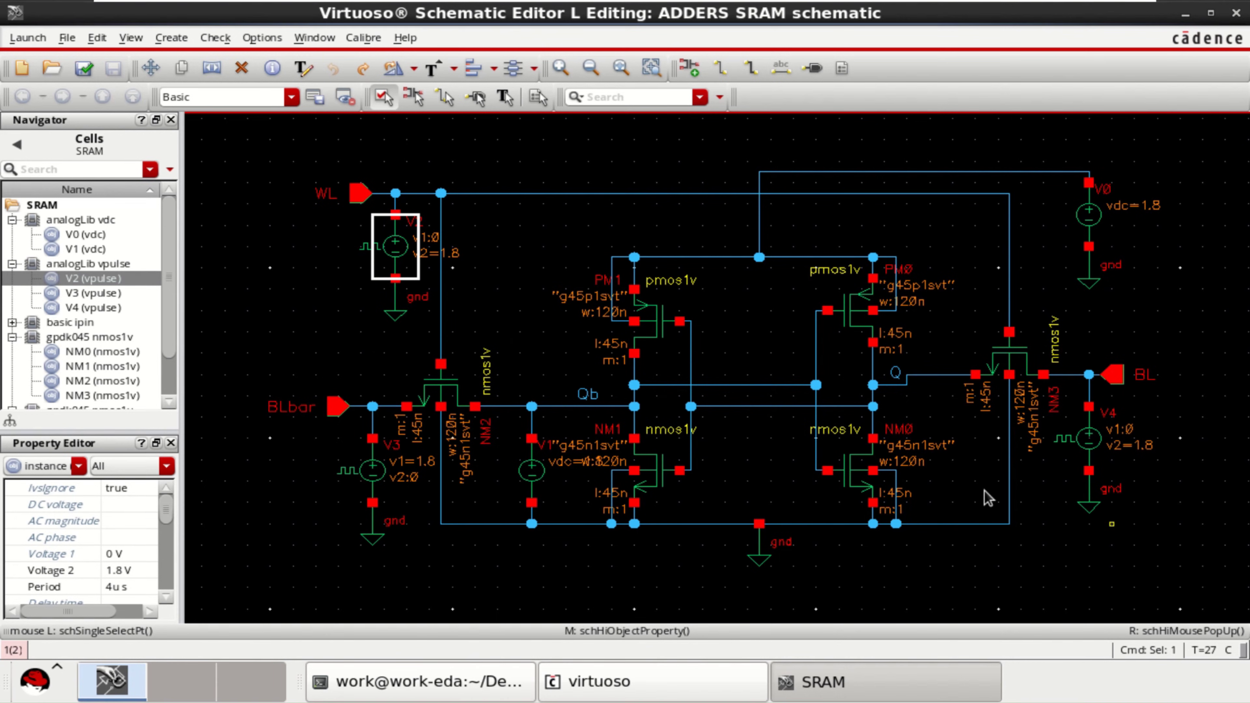
{"action": "left_click", "coordinate": [32, 40]}
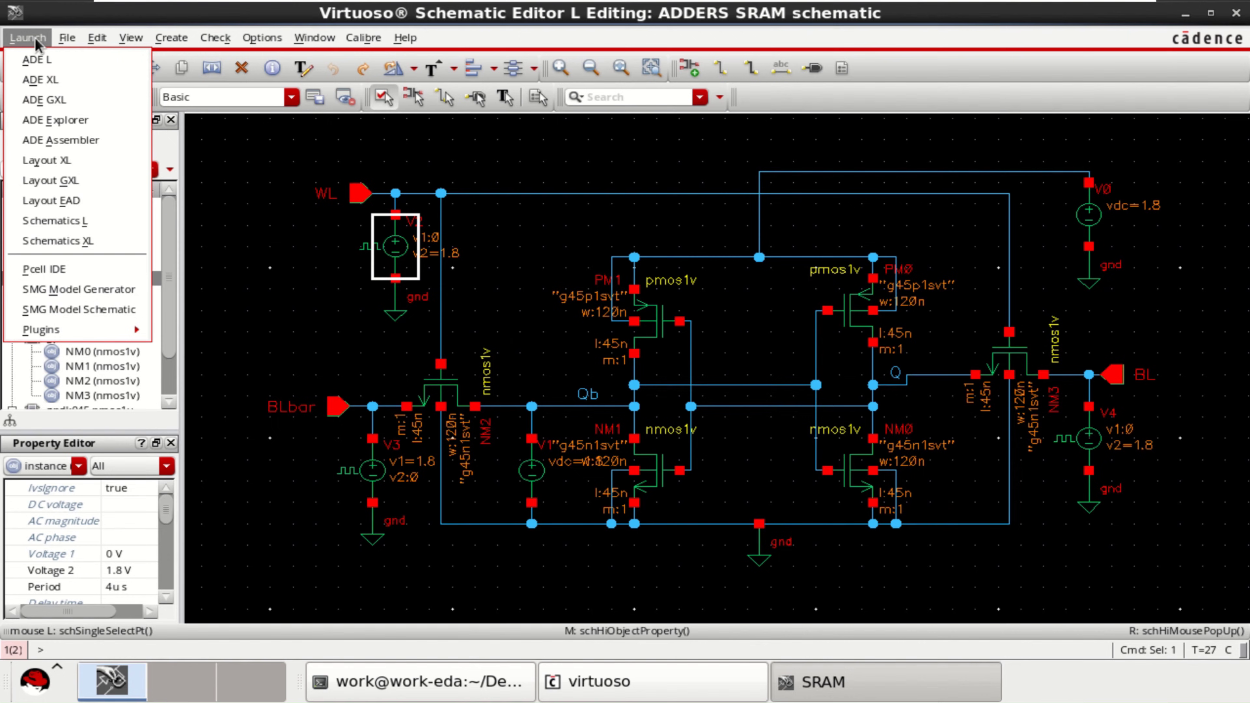
{"action": "left_click", "coordinate": [79, 60]}
Add a DC analysis that saves the operating point and sweeps the source's dc parameter.
{"action": "left_click_drag", "start_coordinate": [471, 203], "coordinate": [705, 147]}
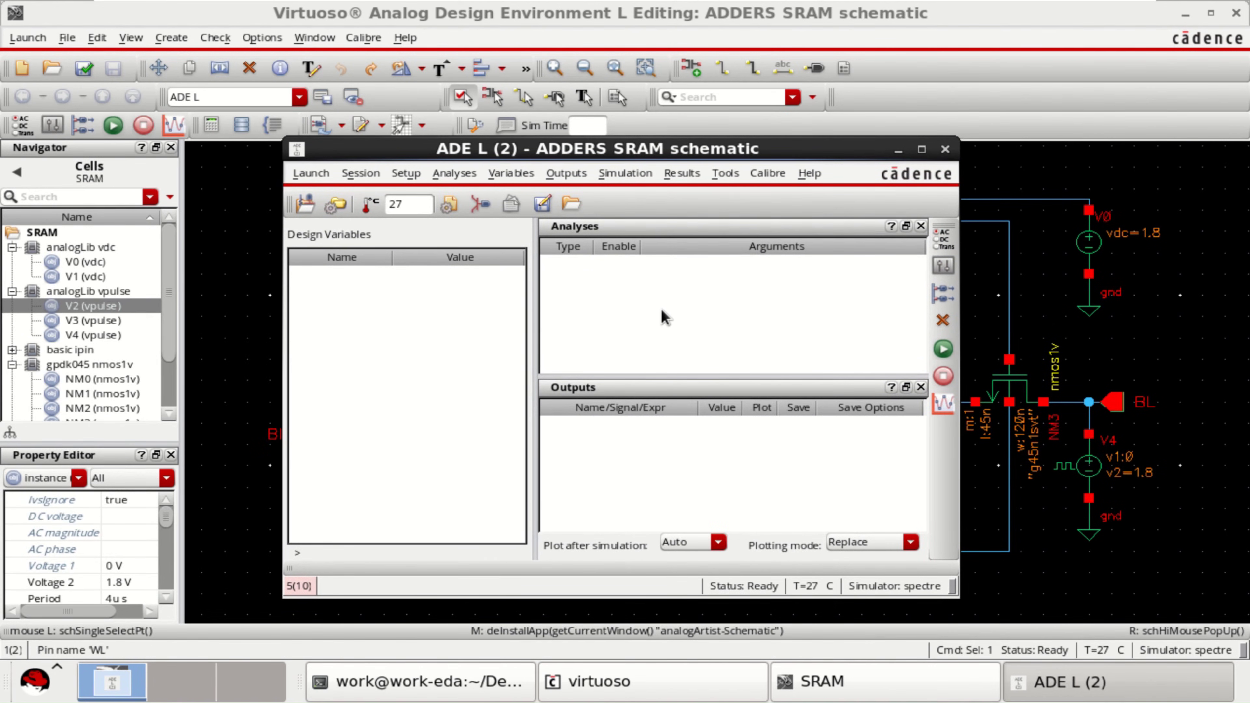
{"action": "right_click", "coordinate": [682, 300]}
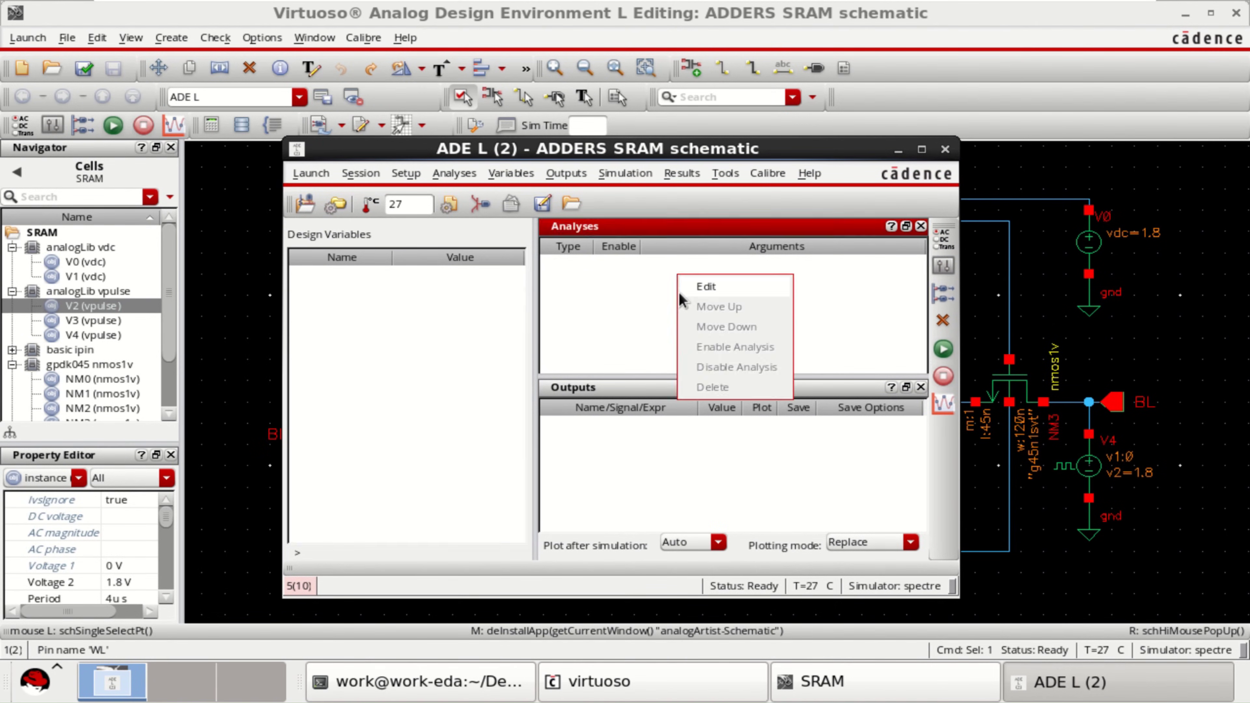
{"action": "left_click", "coordinate": [725, 287]}
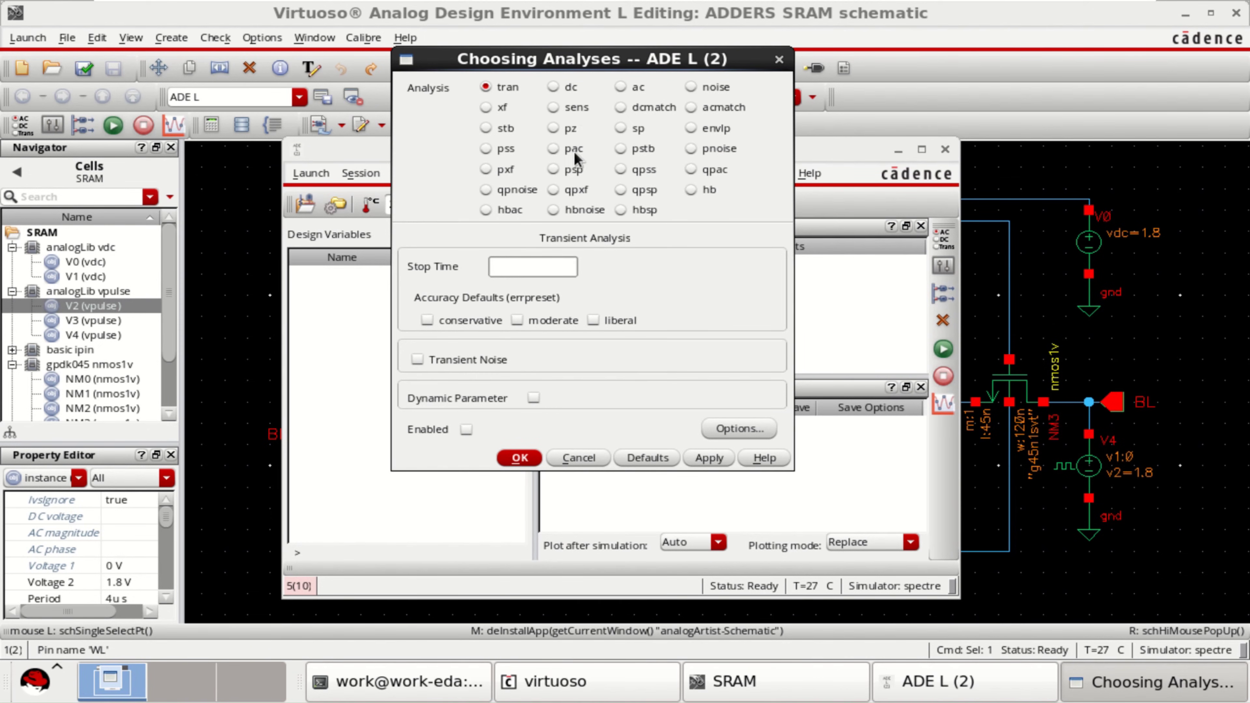
{"action": "left_click", "coordinate": [561, 85]}
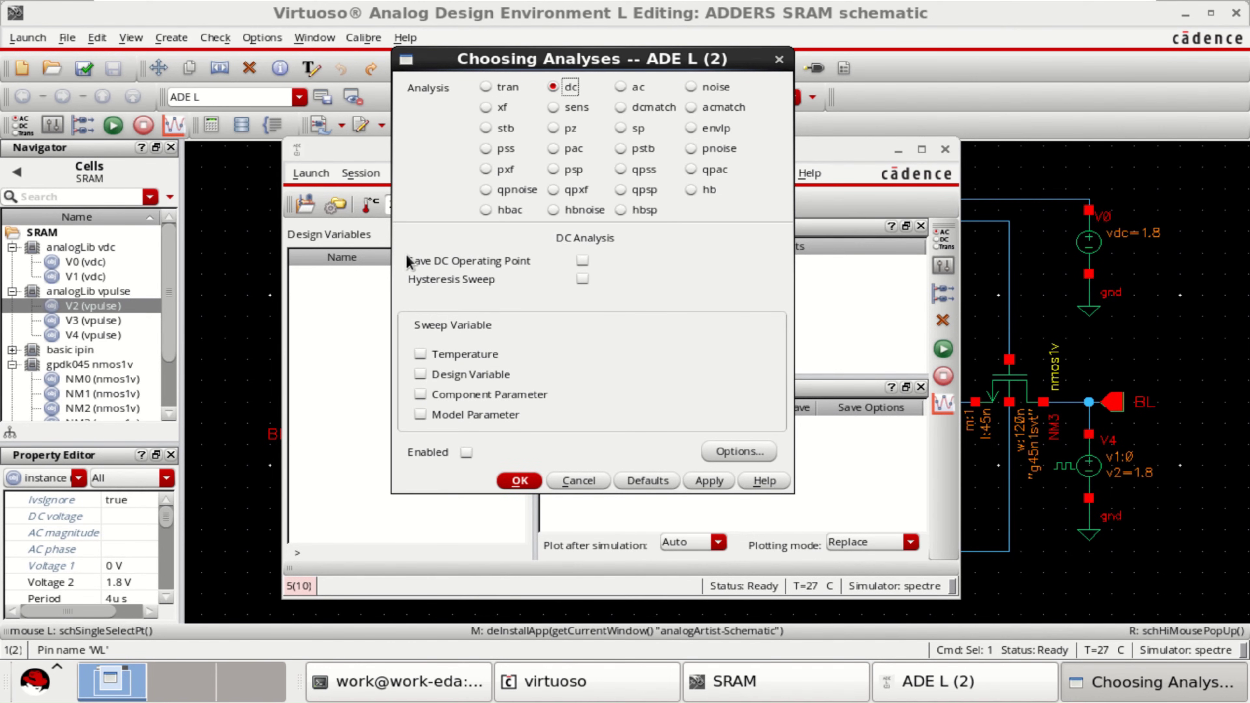
{"action": "left_click", "coordinate": [584, 260]}
{"action": "left_click", "coordinate": [421, 393]}
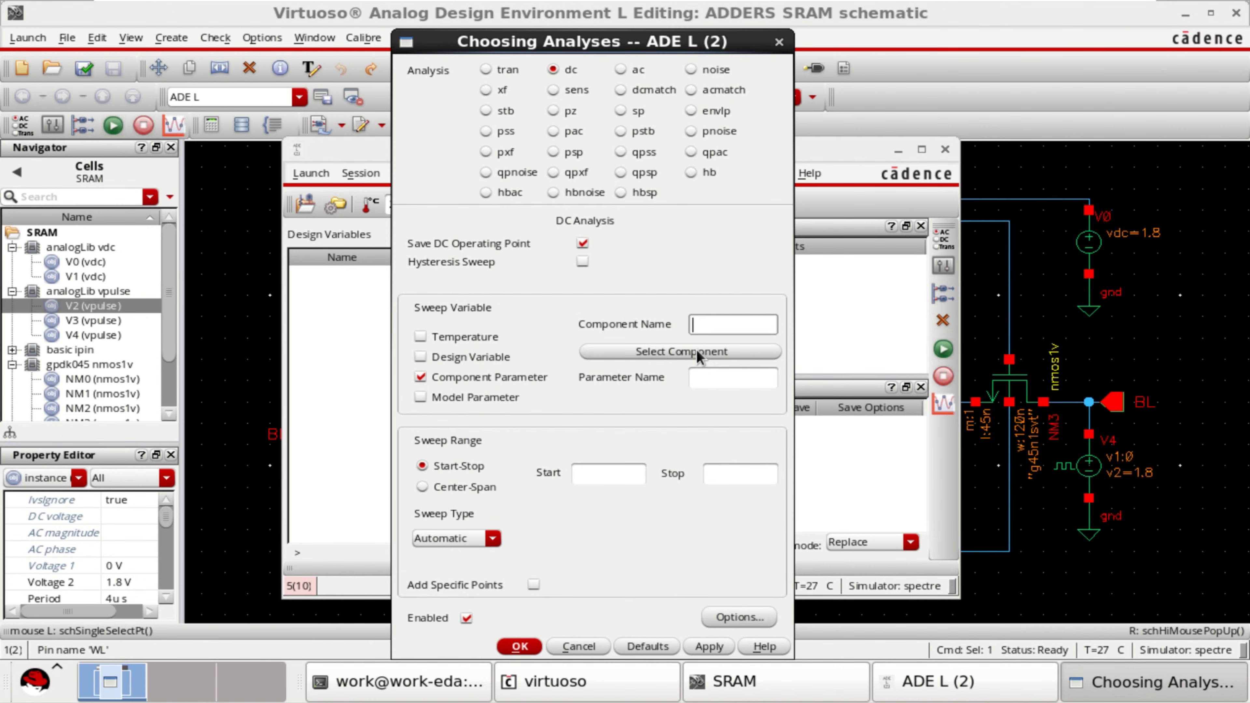
{"action": "left_click", "coordinate": [696, 351]}
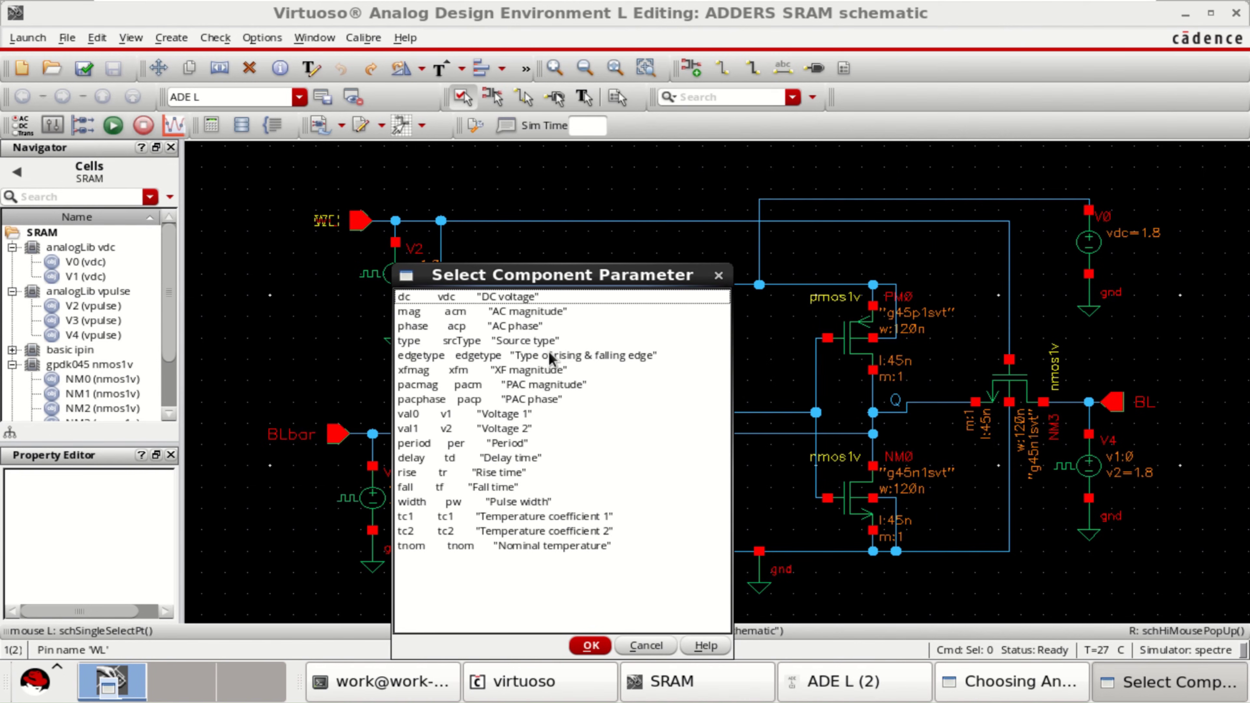
{"action": "left_click_drag", "start_coordinate": [542, 280], "coordinate": [534, 279]}
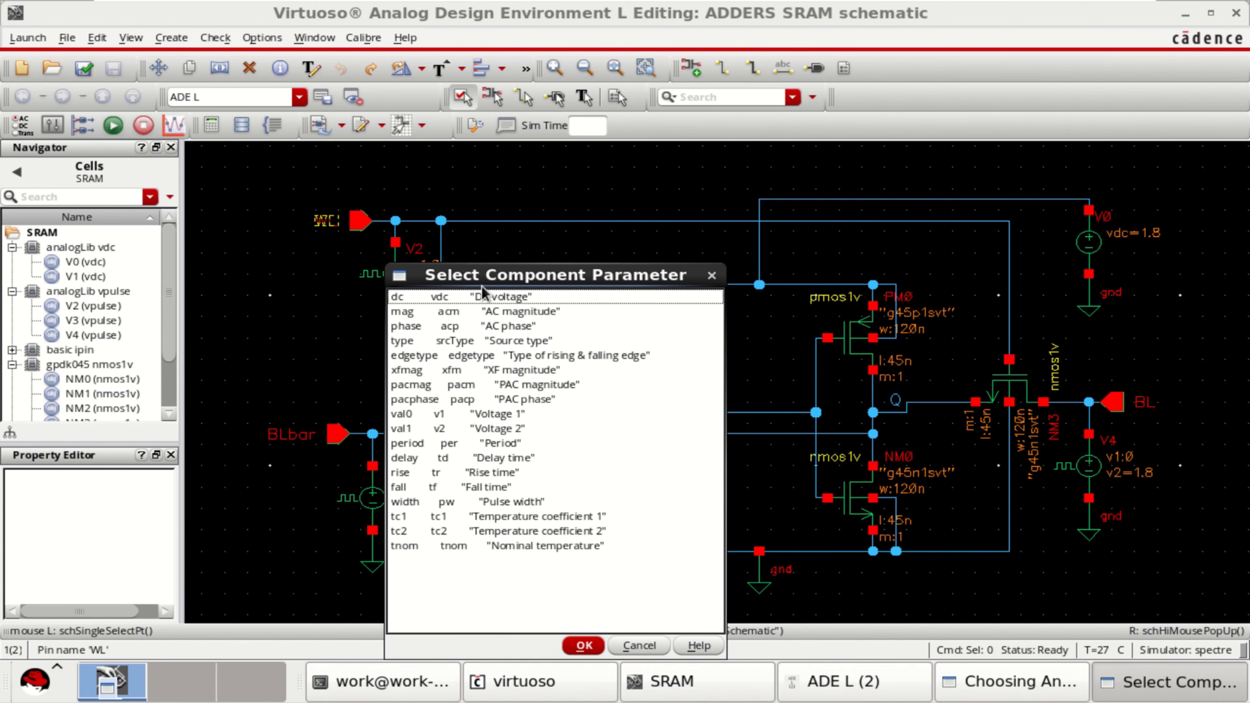
{"action": "left_click", "coordinate": [458, 297]}
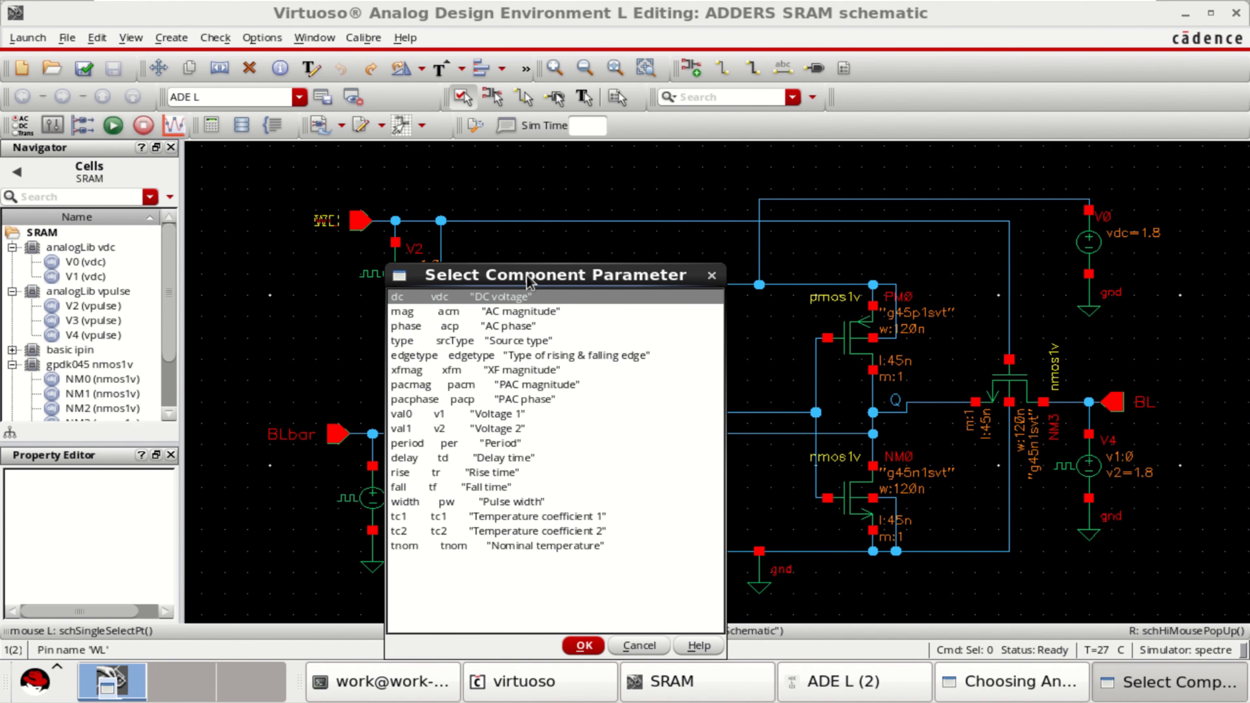
{"action": "left_click_drag", "start_coordinate": [529, 273], "coordinate": [927, 274]}
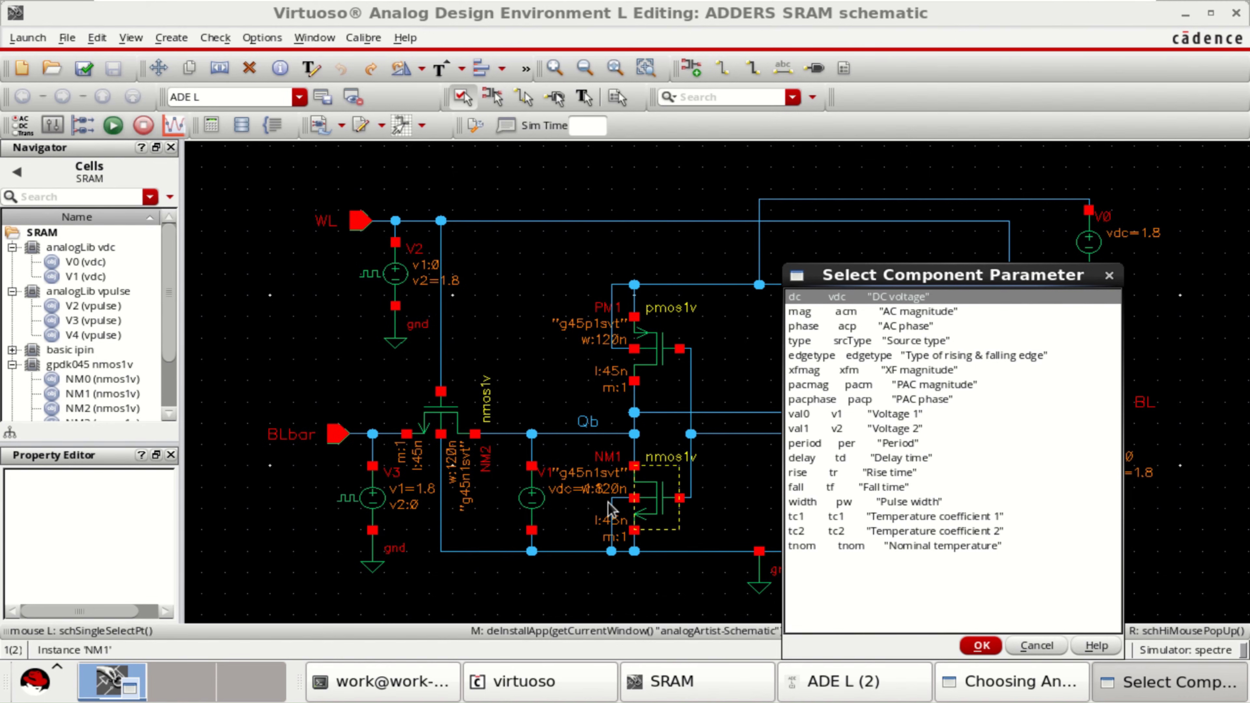
{"action": "left_click", "coordinate": [980, 645]}
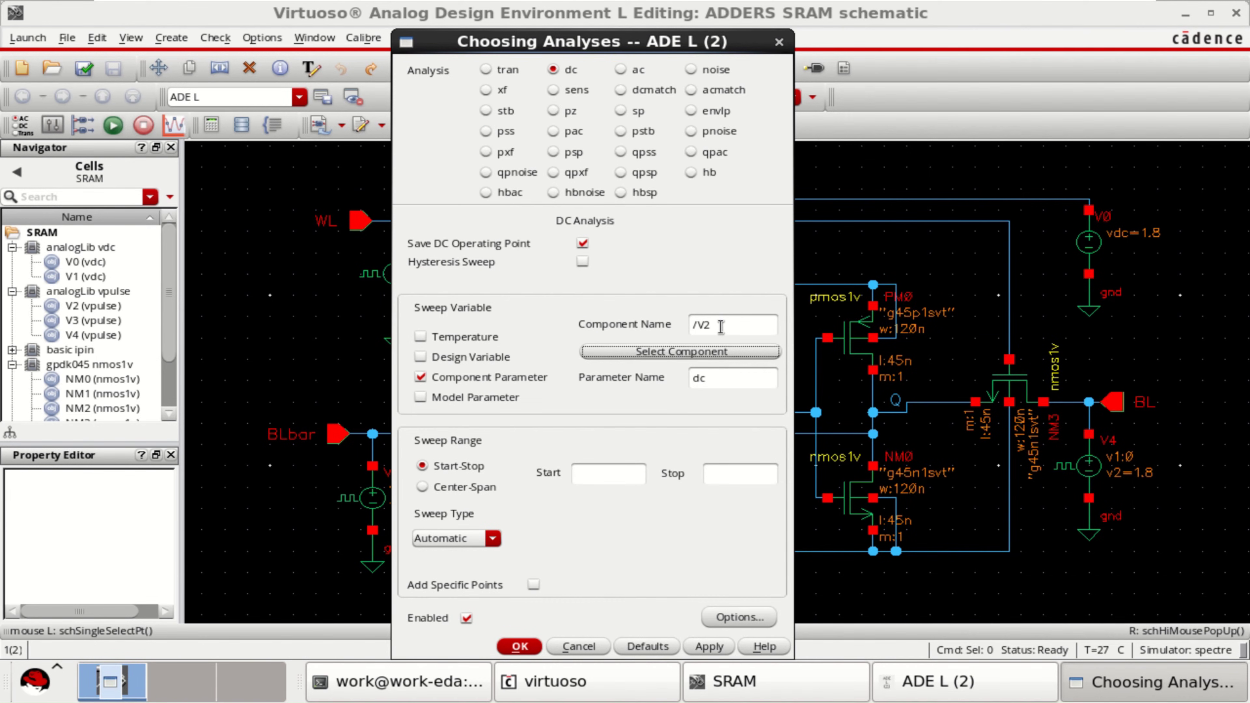
Change the swept component to /V1, with start 0 and stop 1.8.
{"action": "left_click_drag", "start_coordinate": [639, 41], "coordinate": [533, 20]}
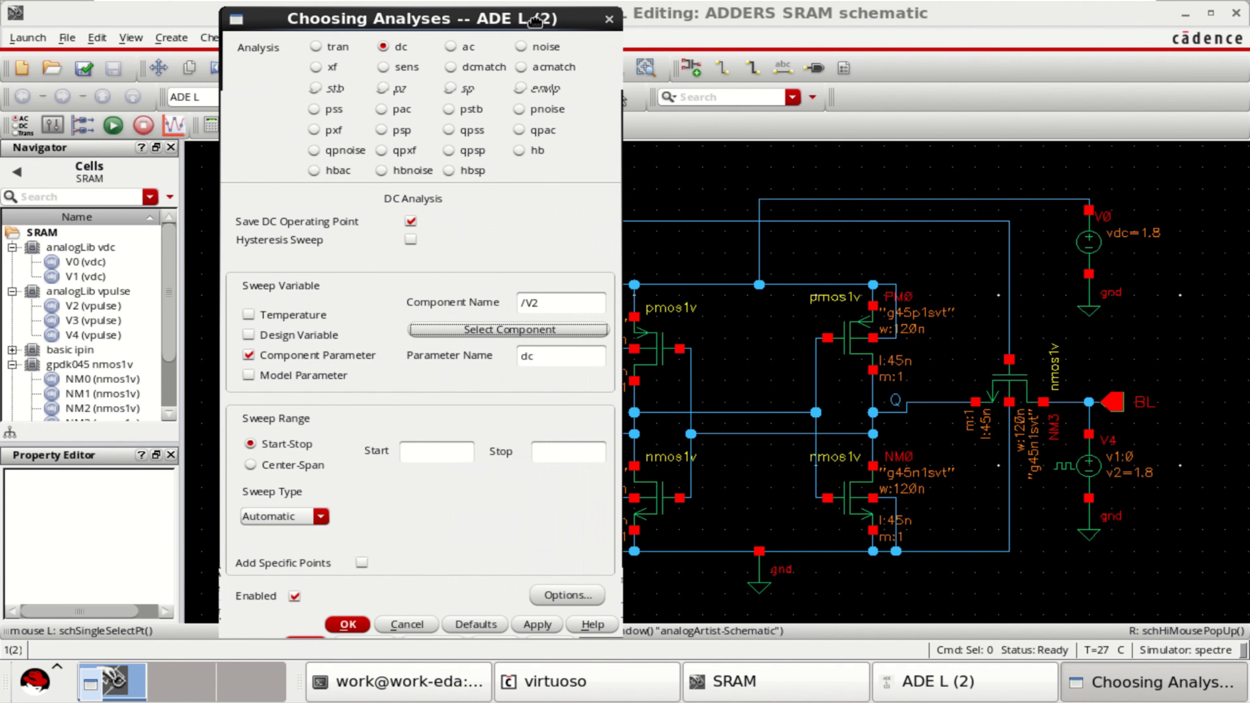
{"action": "left_click", "coordinate": [543, 302]}
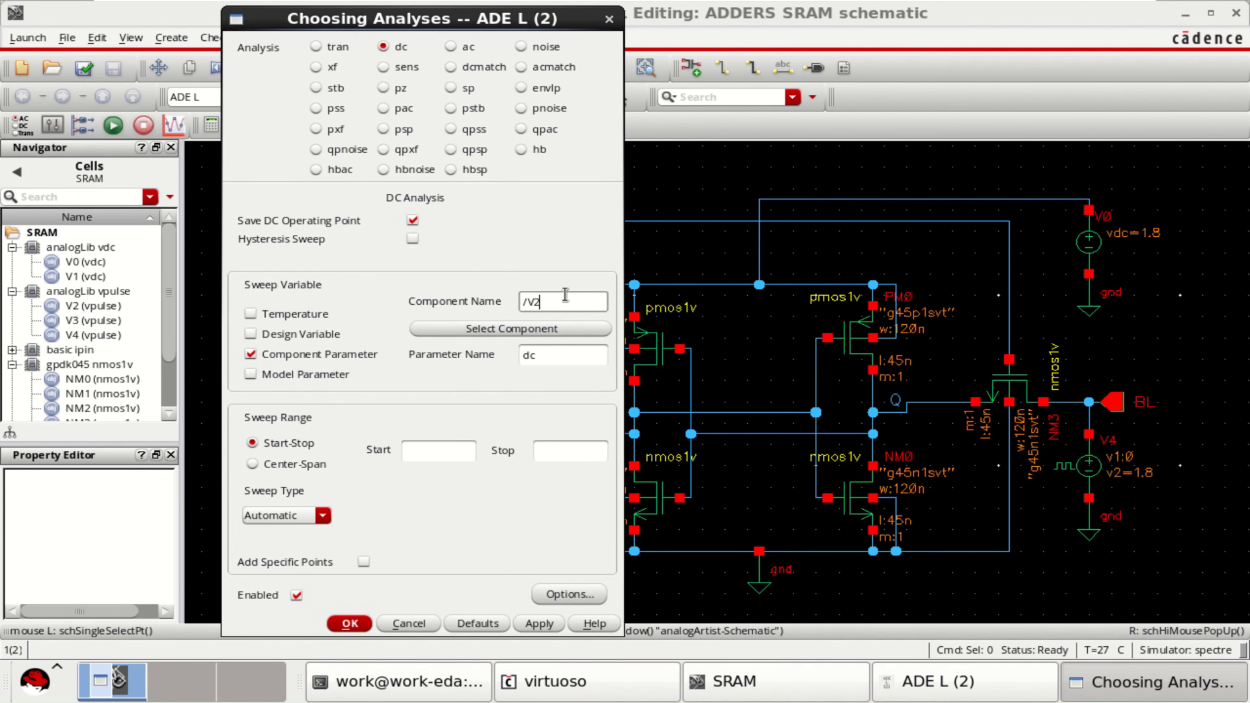
{"action": "type", "text": "1"}
{"action": "left_click", "coordinate": [462, 450]}
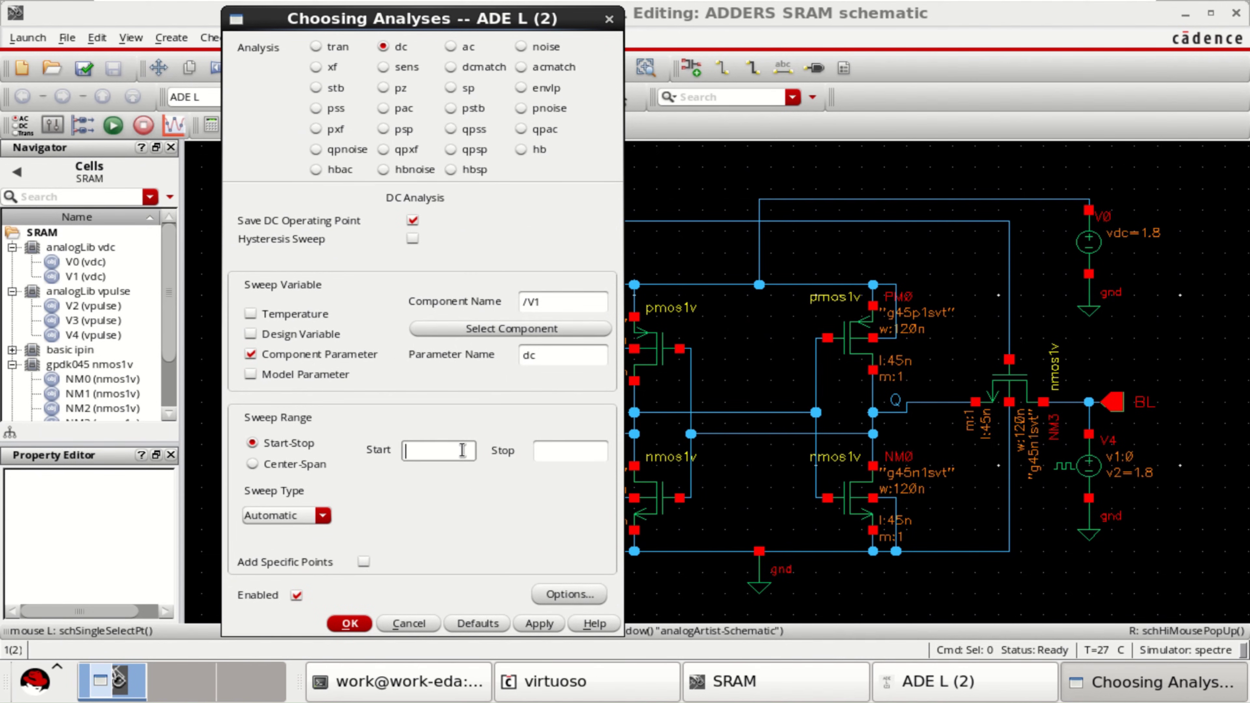
{"action": "type", "text": "0"}
{"action": "left_click", "coordinate": [573, 450]}
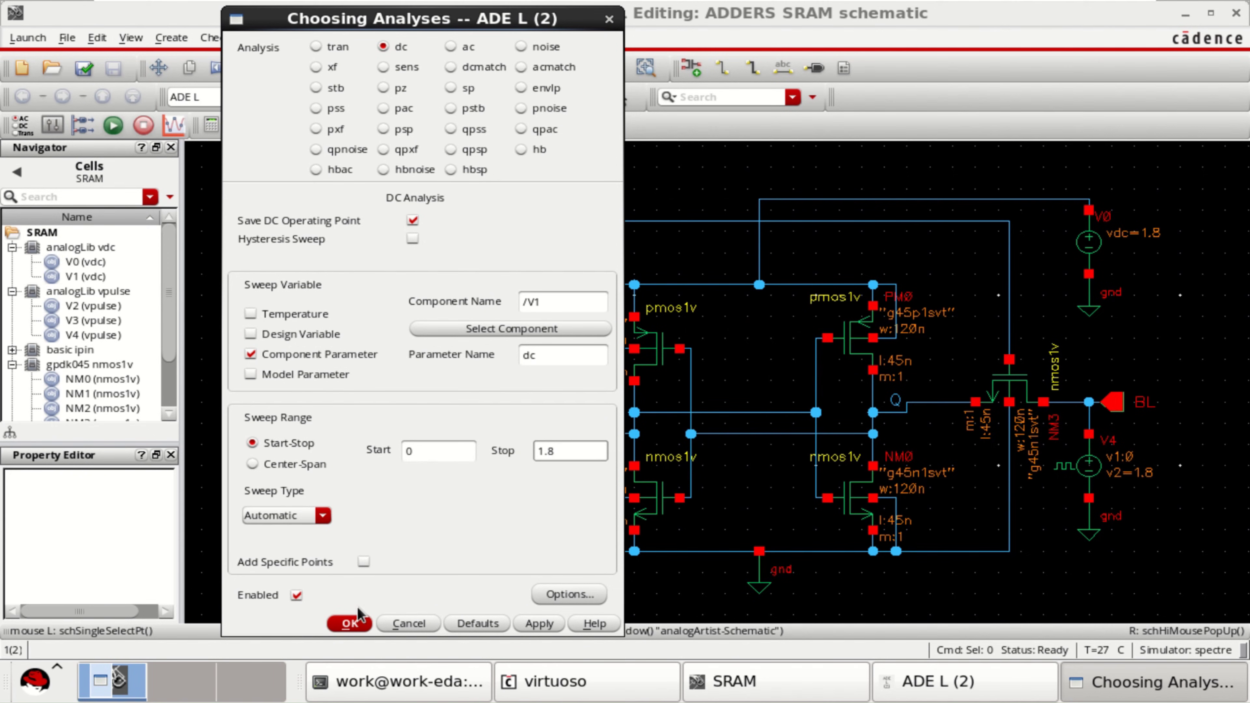
{"action": "left_click", "coordinate": [350, 623]}
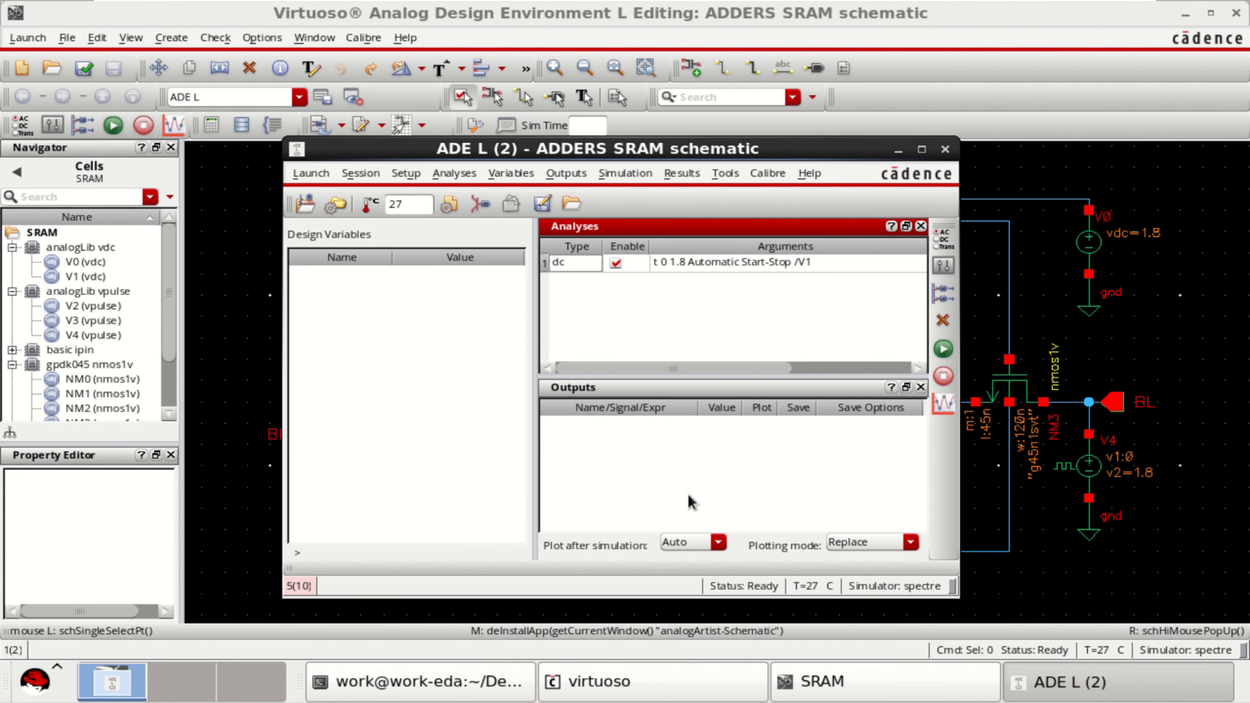
Add the Qb and Q nets from the schematic as plotted outputs.
{"action": "right_click", "coordinate": [701, 472]}
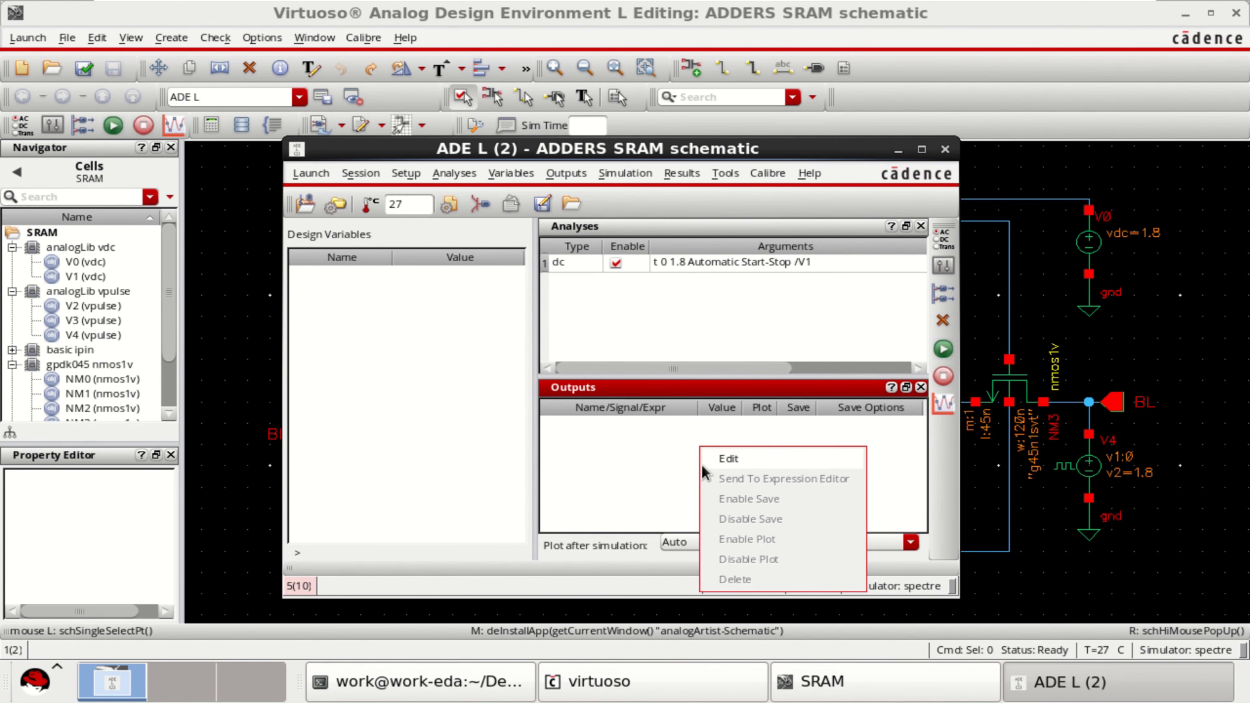
{"action": "left_click", "coordinate": [764, 458]}
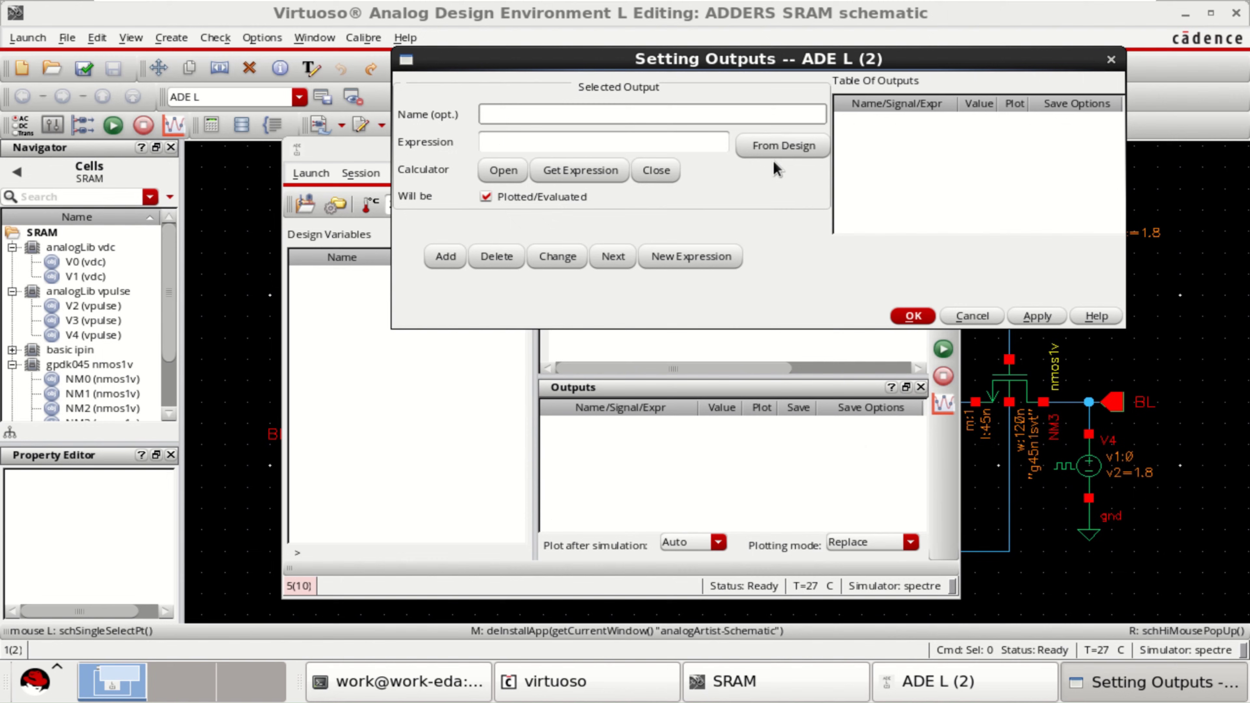
{"action": "left_click", "coordinate": [780, 153]}
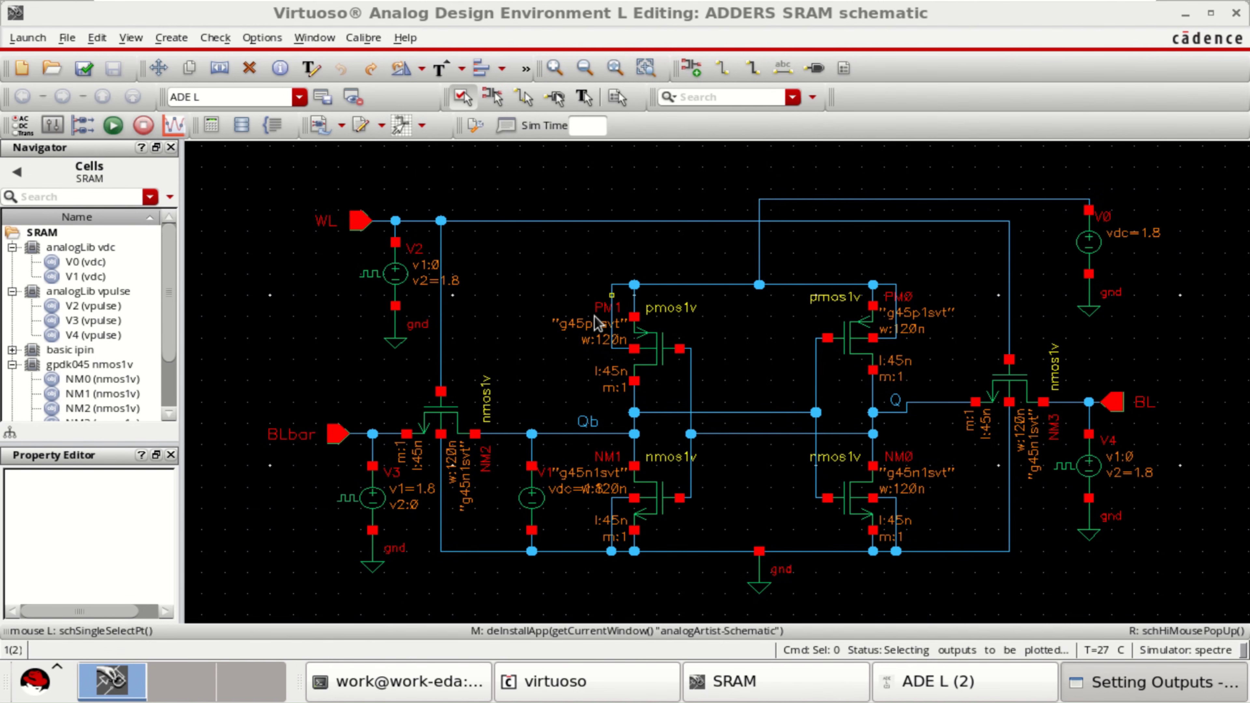
{"action": "left_click", "coordinate": [592, 429]}
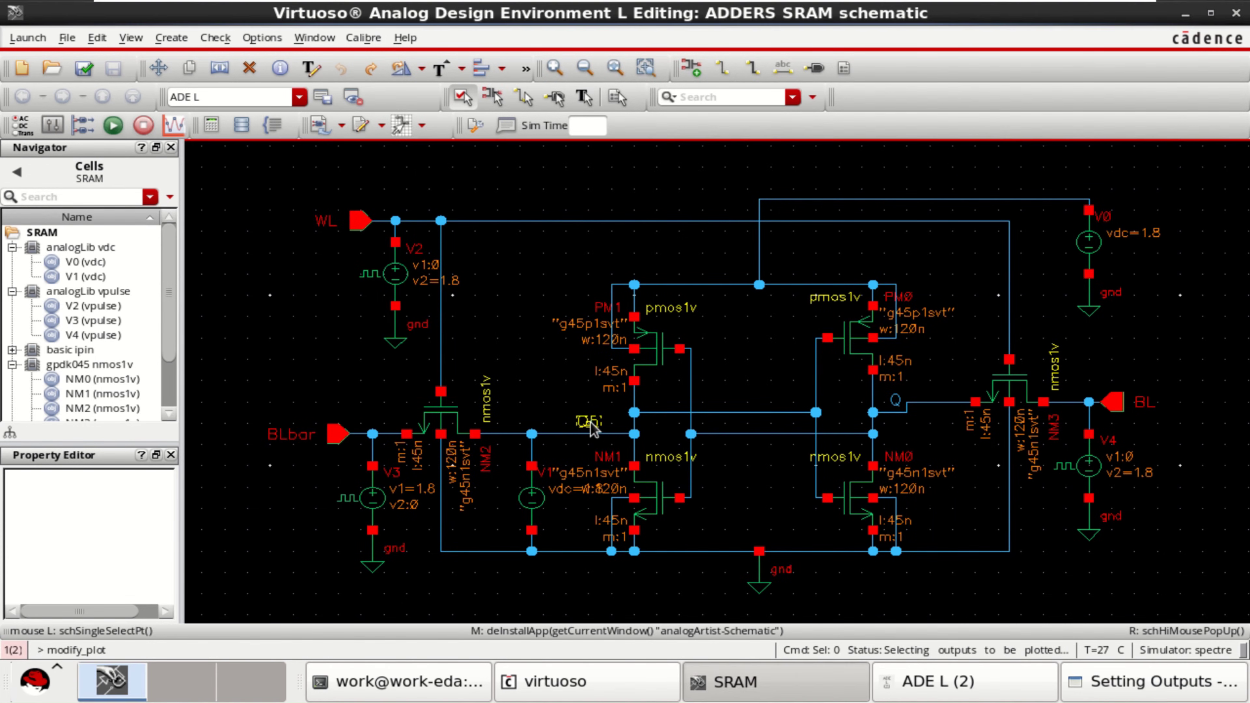
{"action": "left_click", "coordinate": [890, 405]}
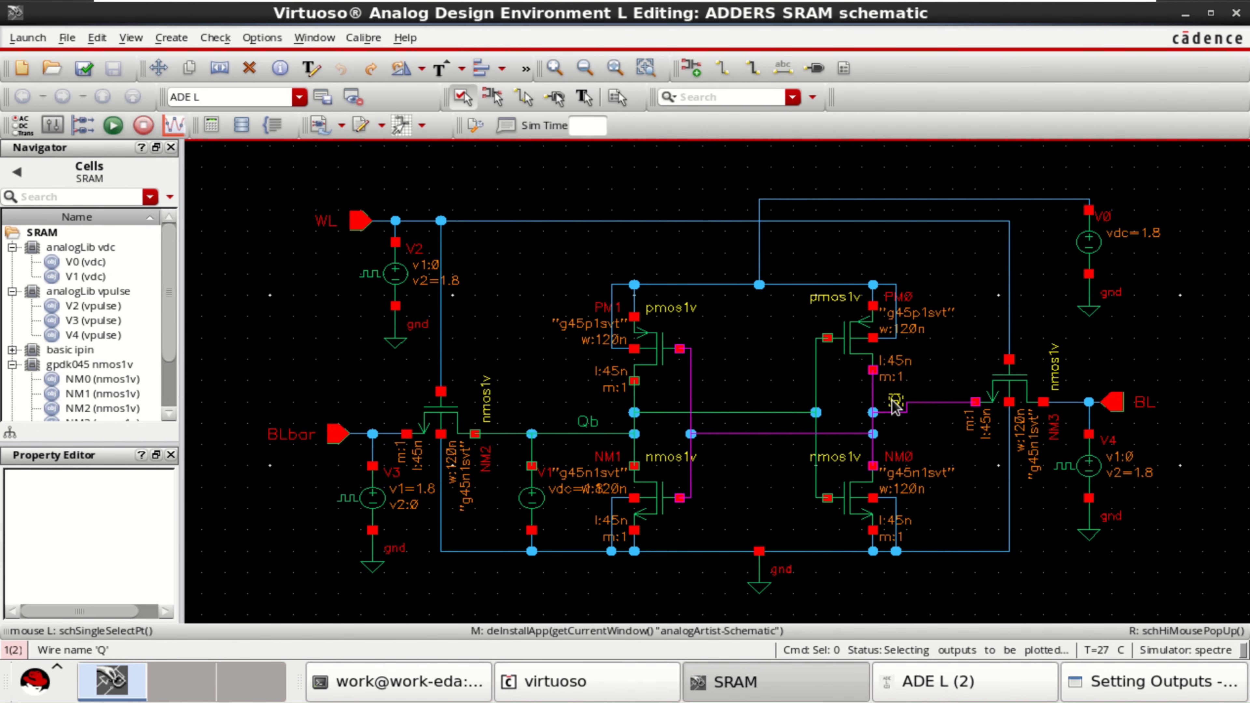
{"action": "left_click", "coordinate": [1137, 684]}
{"action": "left_click", "coordinate": [924, 316]}
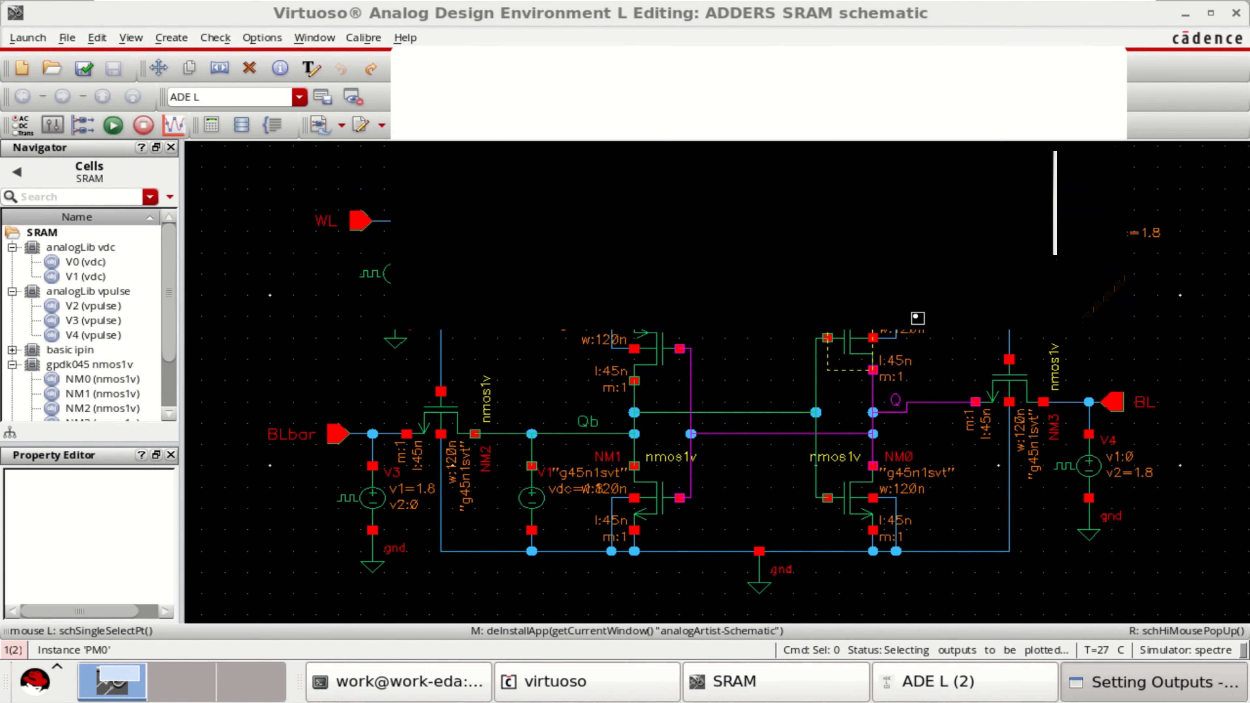
{"action": "left_click", "coordinate": [1043, 680]}
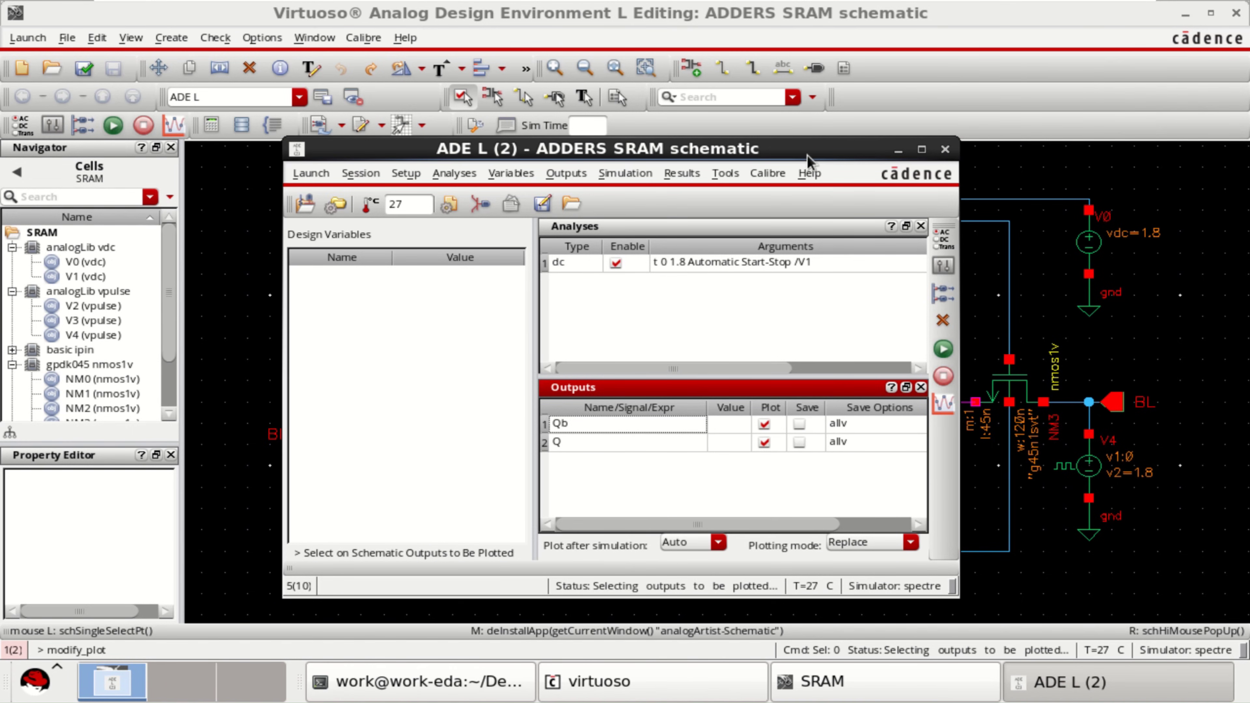
Netlist and run the DC sweep, then maximize the results window.
{"action": "left_click", "coordinate": [943, 350]}
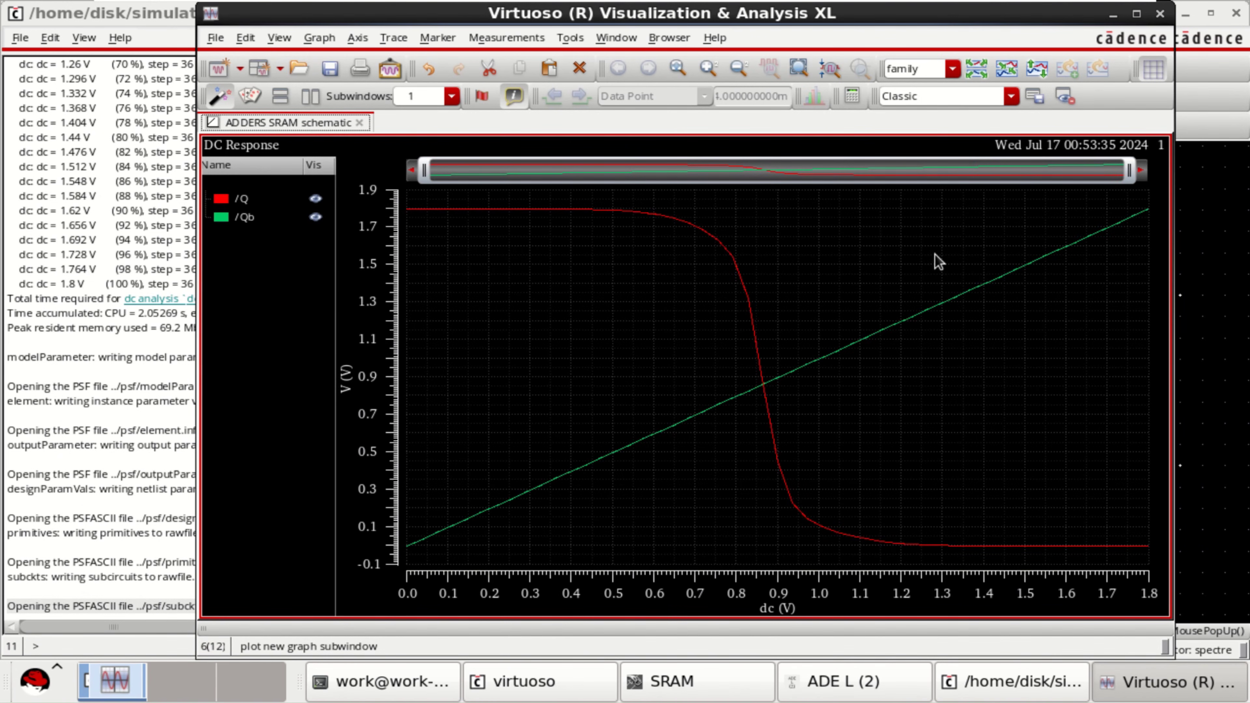
{"action": "left_click", "coordinate": [1136, 13]}
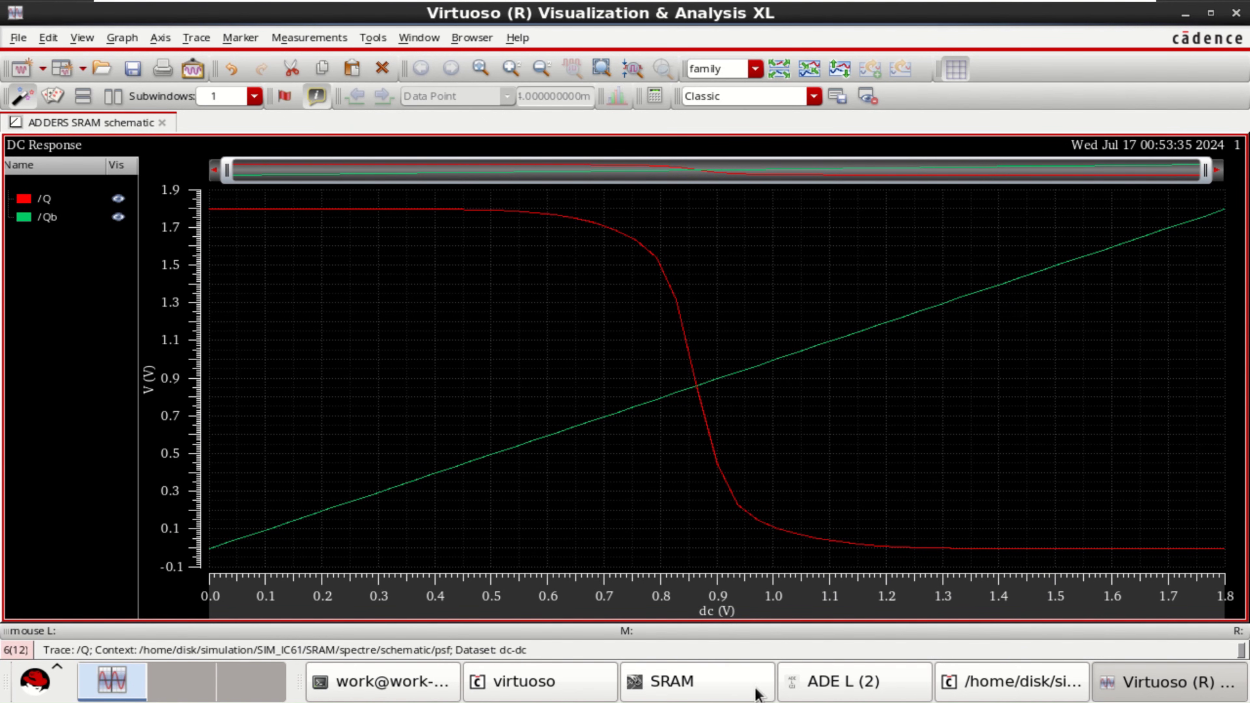
Plot Qb against Q (Y vs Y) in a new graph.
{"action": "right_click", "coordinate": [720, 612]}
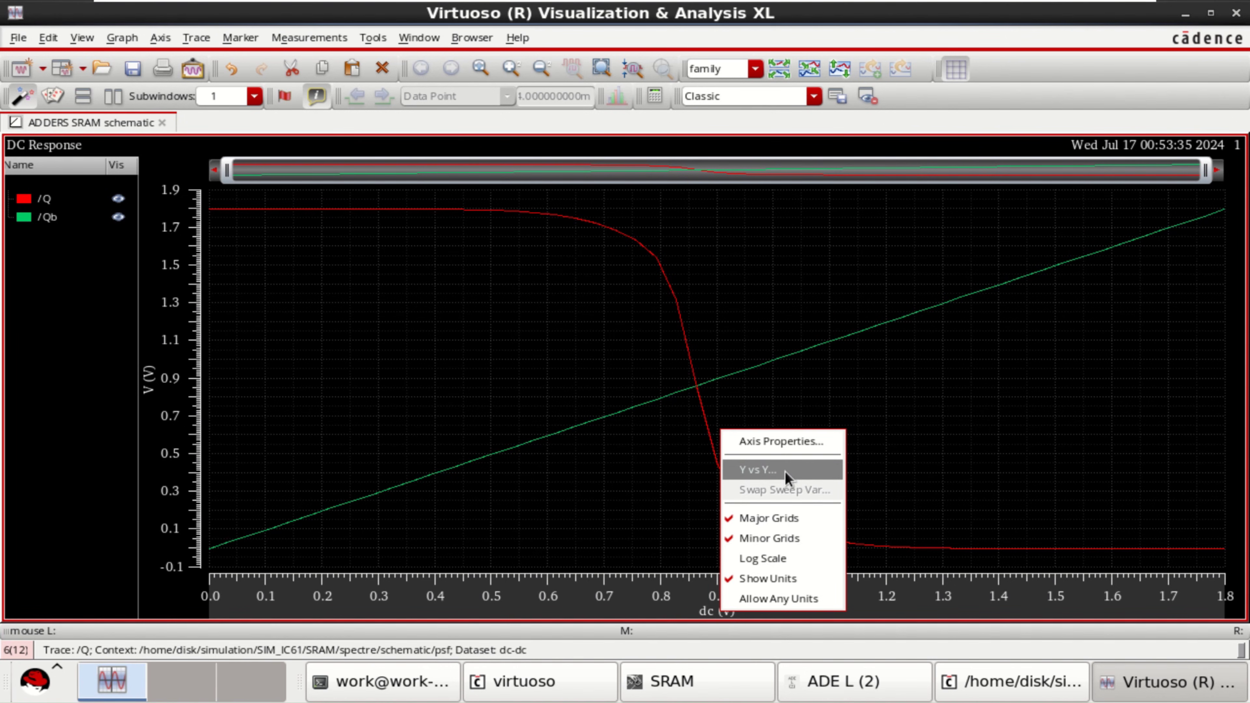
{"action": "left_click", "coordinate": [758, 470]}
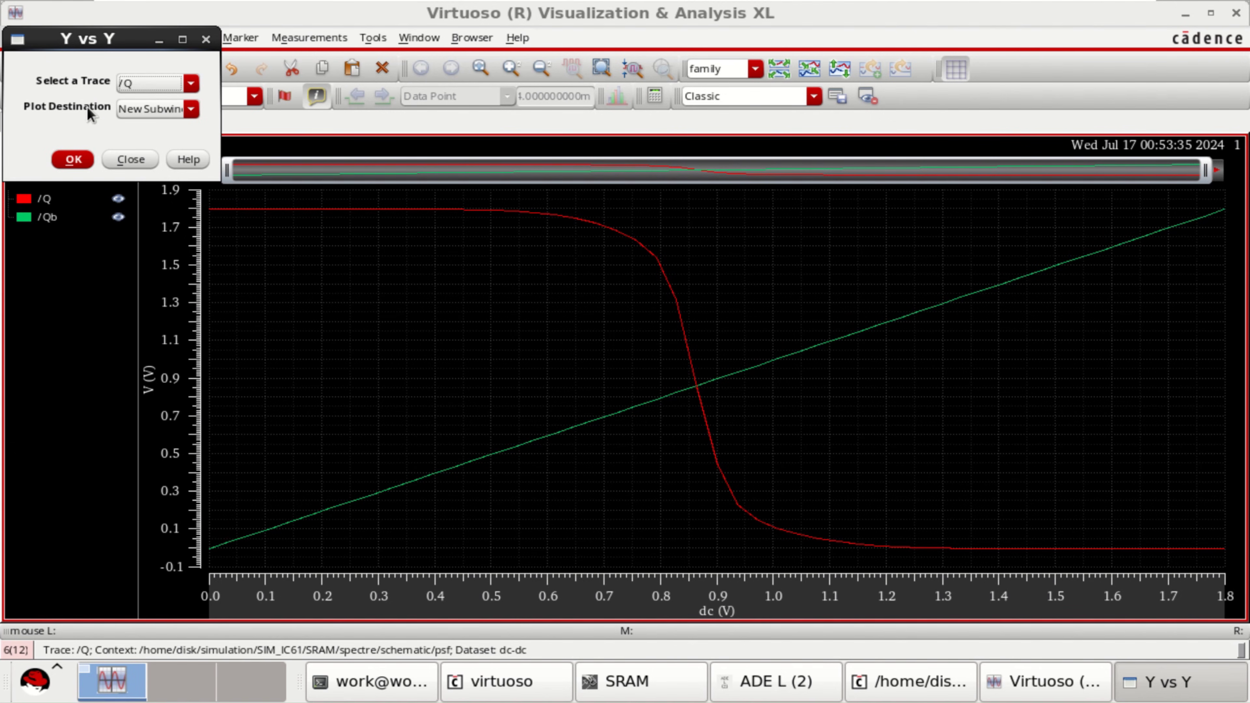
{"action": "left_click", "coordinate": [73, 160]}
{"action": "left_click", "coordinate": [148, 160]}
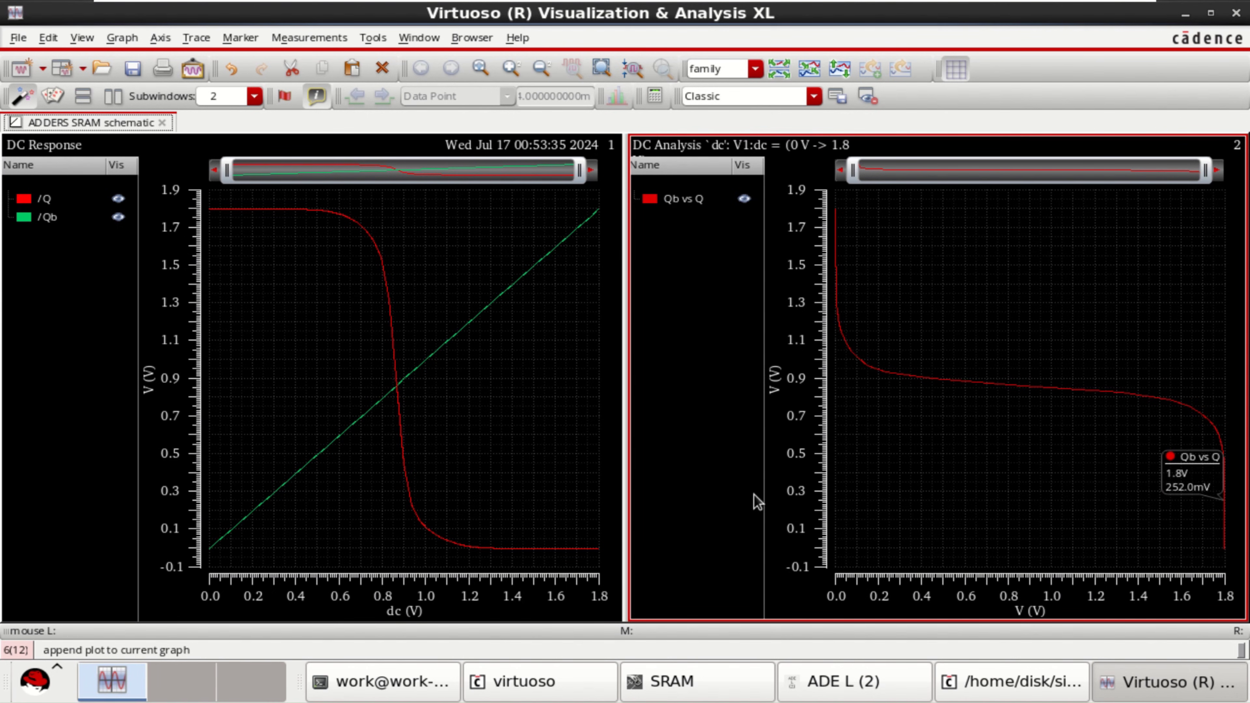
Plot Q against Qb, using /Qb as the trace, in another new graph.
{"action": "left_click", "coordinate": [398, 617]}
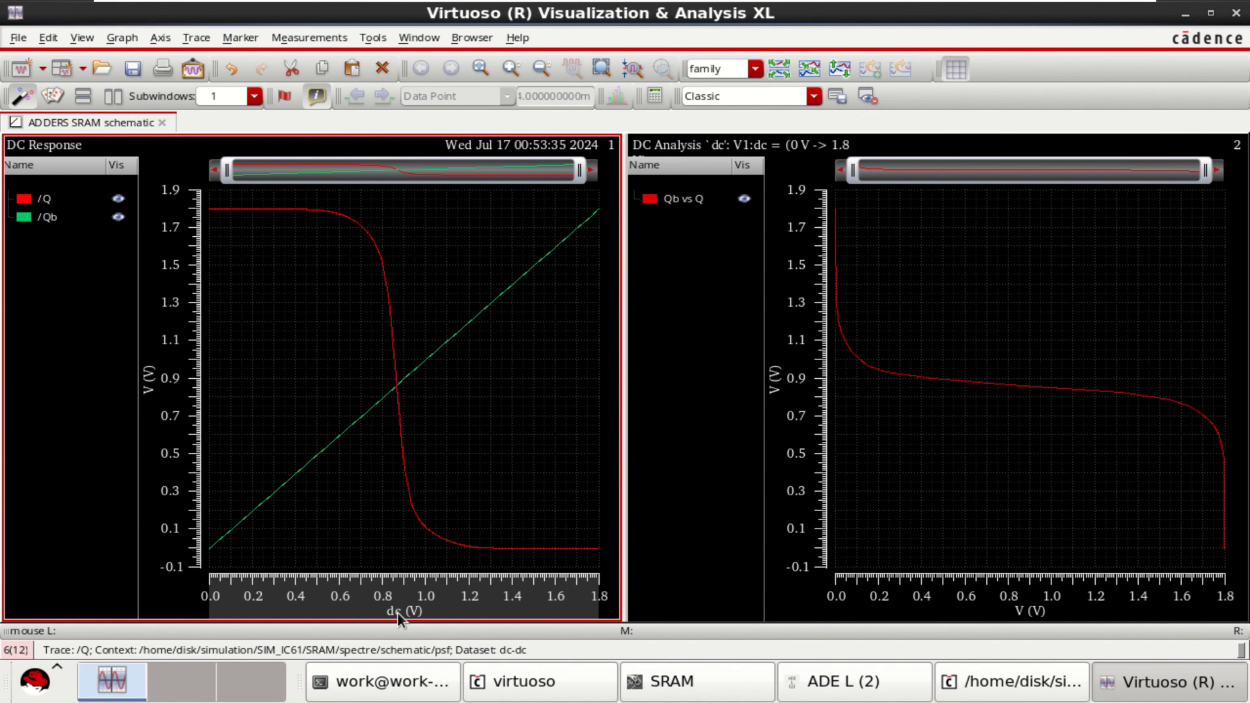
{"action": "right_click", "coordinate": [399, 615]}
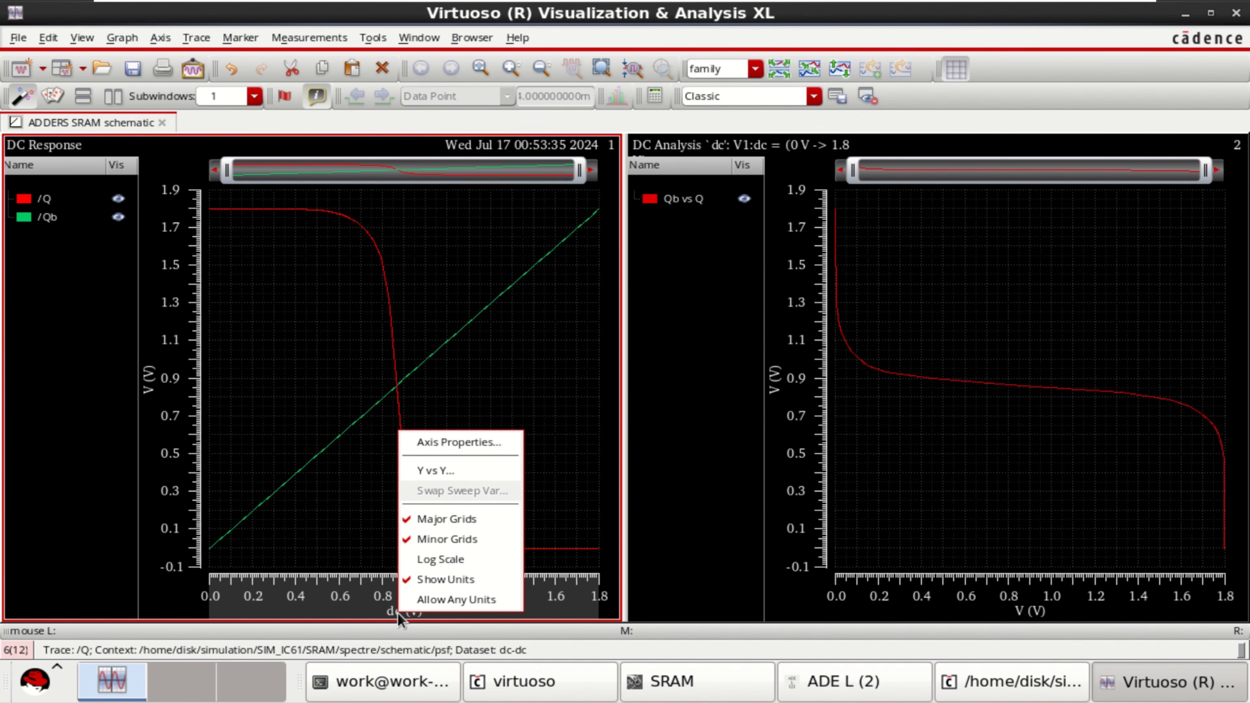
{"action": "left_click", "coordinate": [446, 472]}
{"action": "left_click", "coordinate": [161, 90]}
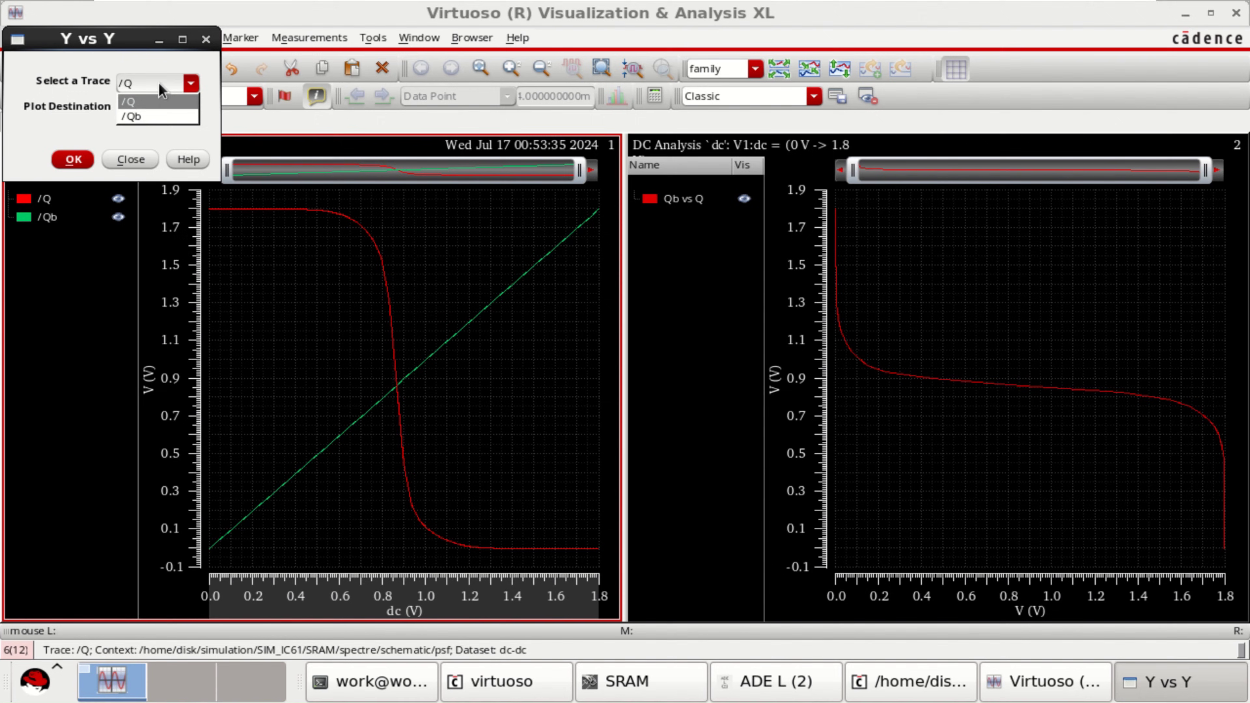
{"action": "left_click", "coordinate": [142, 117]}
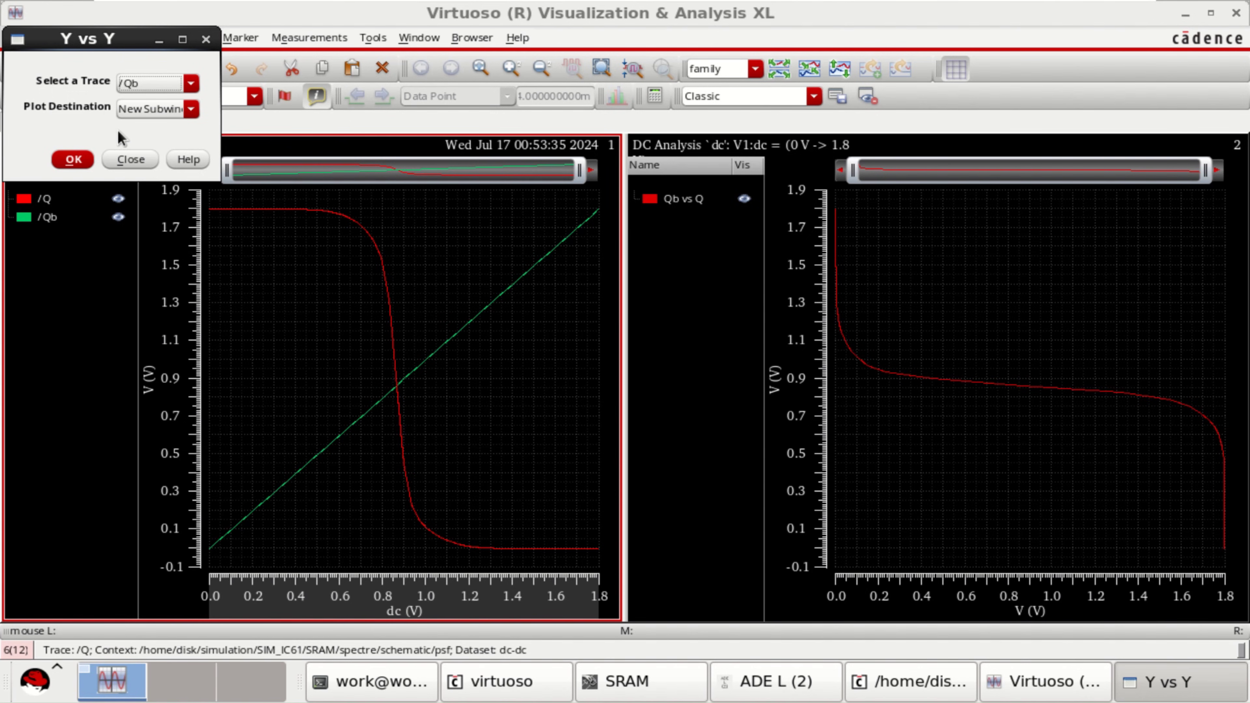
{"action": "left_click", "coordinate": [73, 158]}
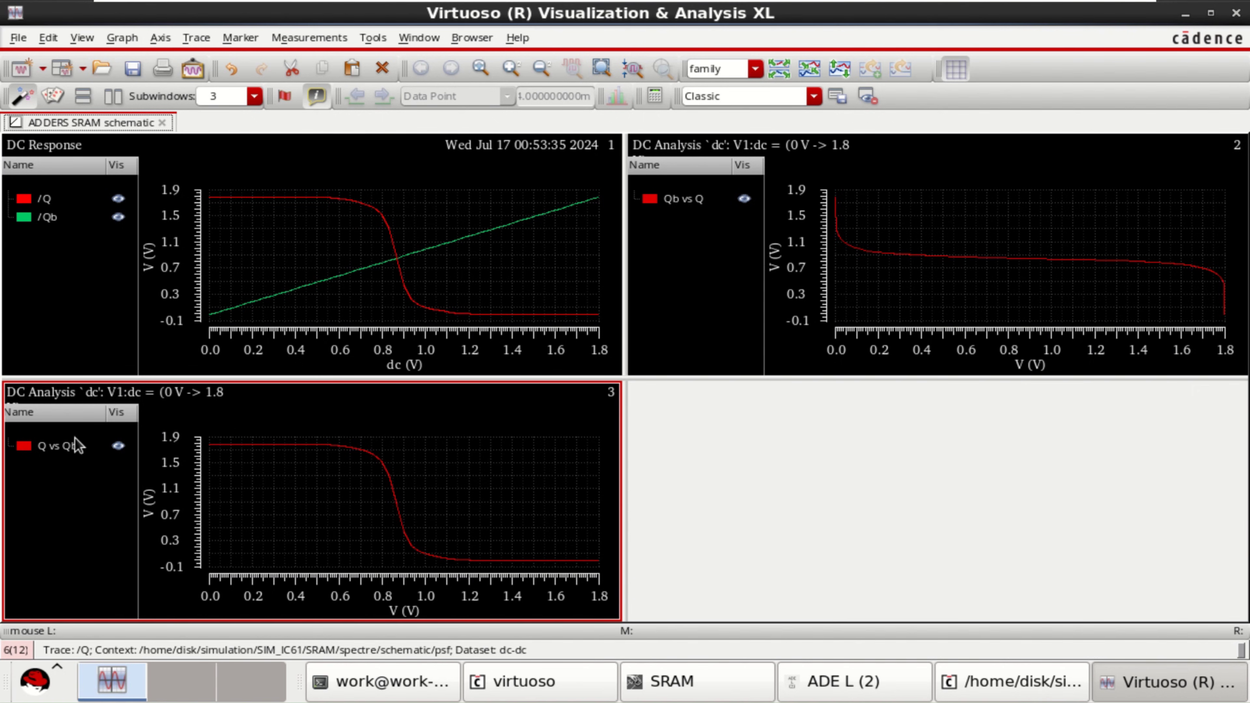
{"action": "left_click", "coordinate": [54, 445]}
Move the Q vs Qb trace into the second graph and delete the empty third graph.
{"action": "mouse_move", "coordinate": [53, 445]}
{"action": "left_mouse_down"}
{"action": "mouse_move", "coordinate": [99, 419]}
{"action": "mouse_move", "coordinate": [441, 350]}
{"action": "mouse_move", "coordinate": [913, 225]}
{"action": "mouse_move", "coordinate": [931, 235]}
{"action": "left_mouse_up"}
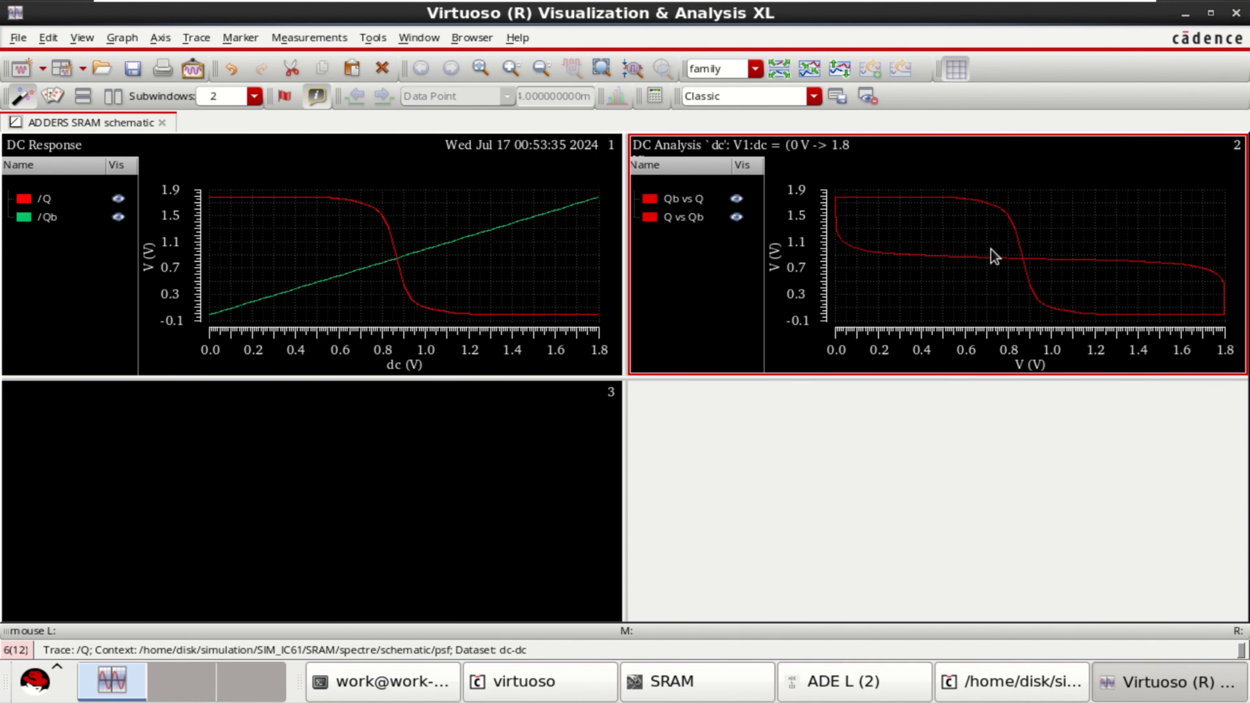
{"action": "right_click", "coordinate": [475, 455]}
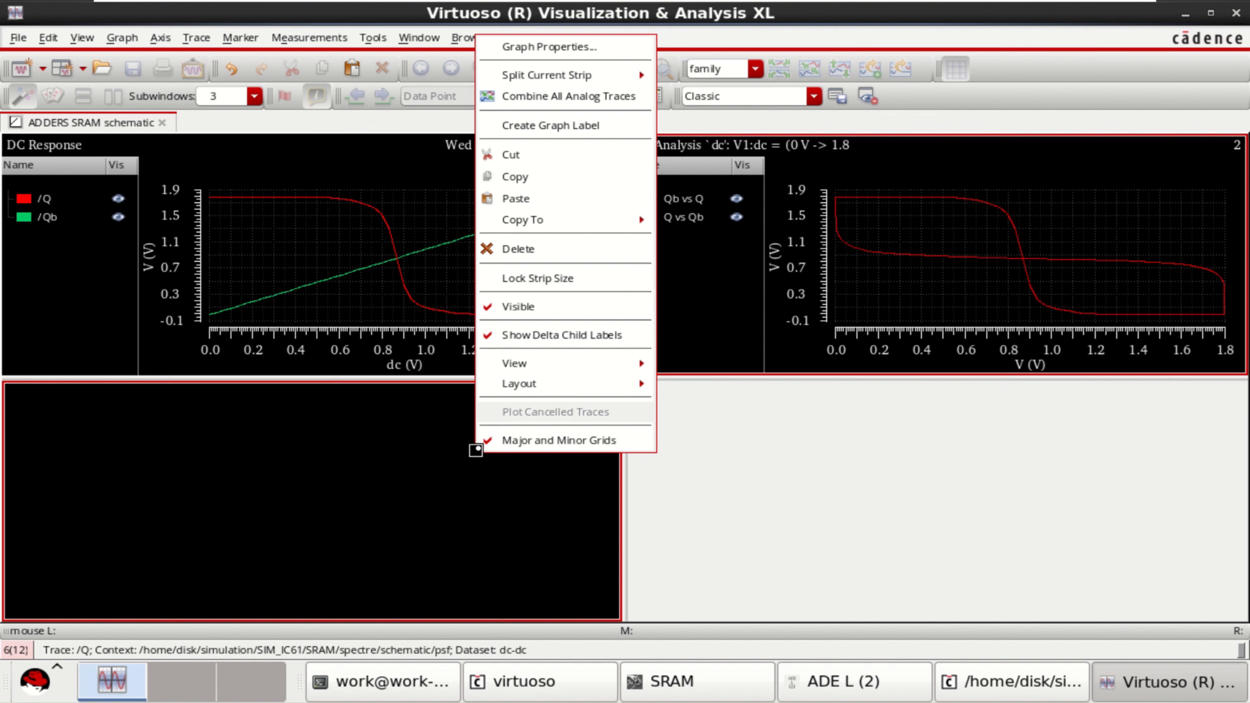
{"action": "left_click", "coordinate": [546, 248]}
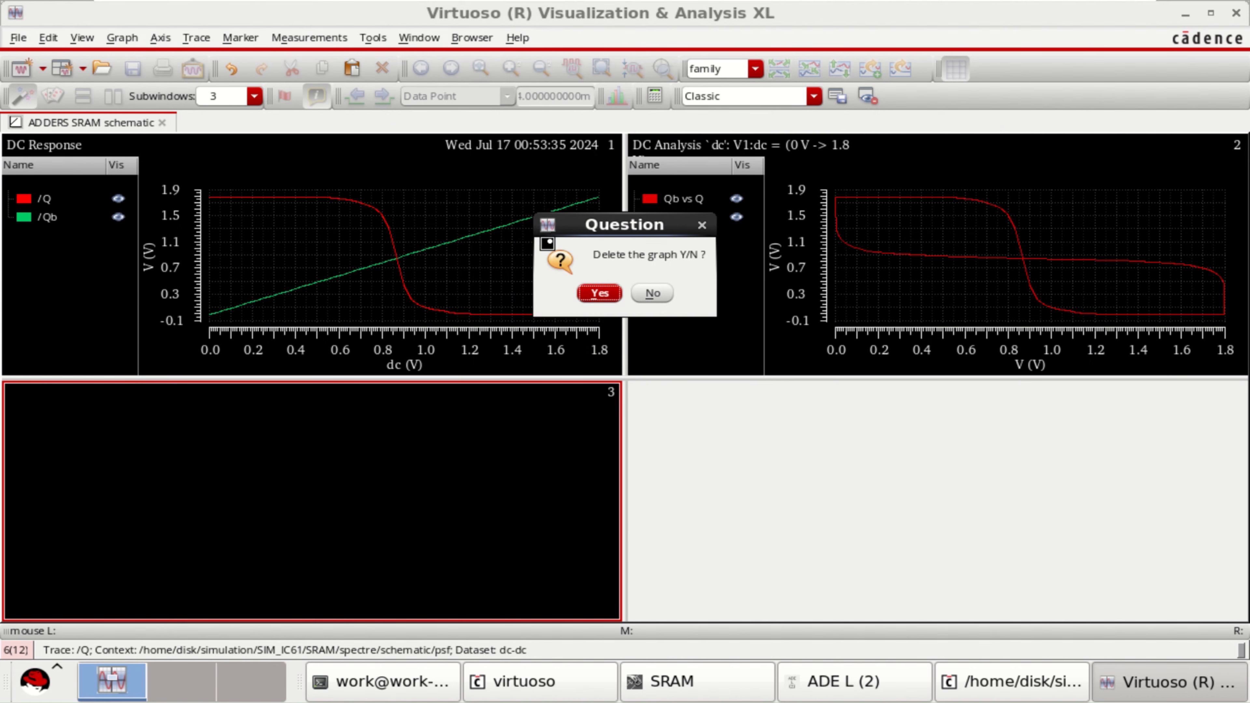
{"action": "left_click", "coordinate": [599, 294]}
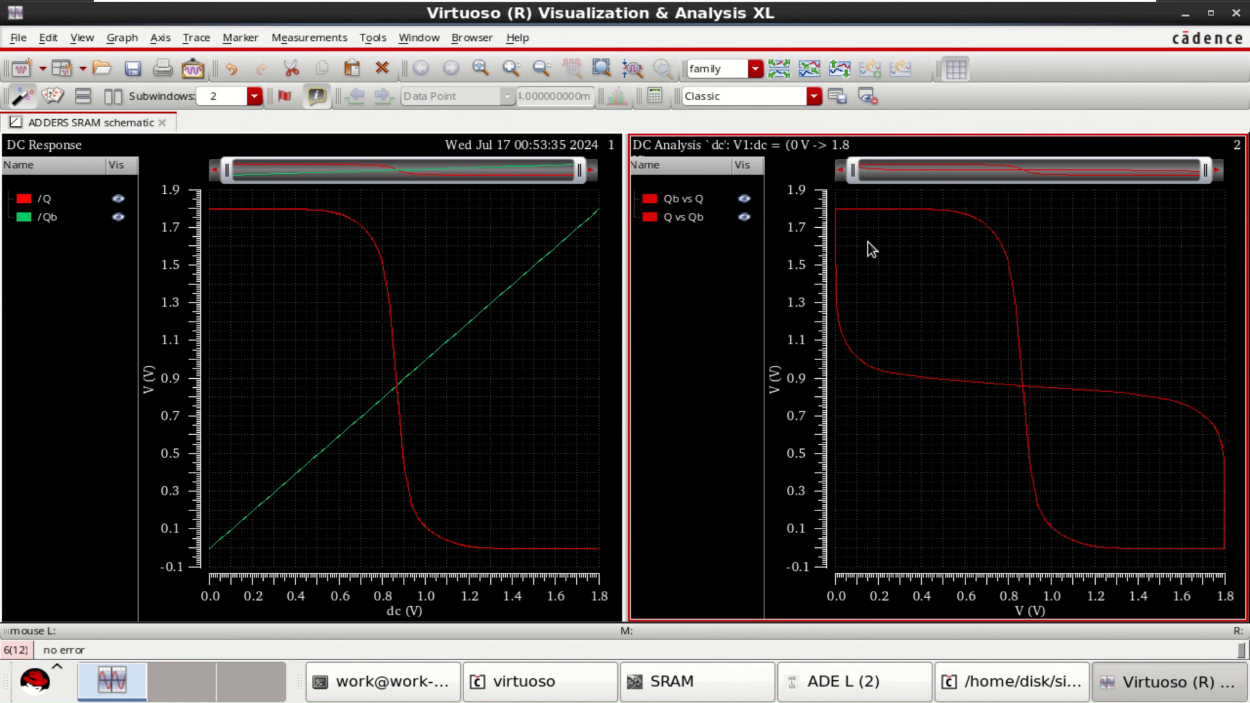
Widen the butterfly graph and select its Qb vs Q and Q vs Qb traces.
{"action": "left_click_drag", "start_coordinate": [624, 351], "coordinate": [510, 349]}
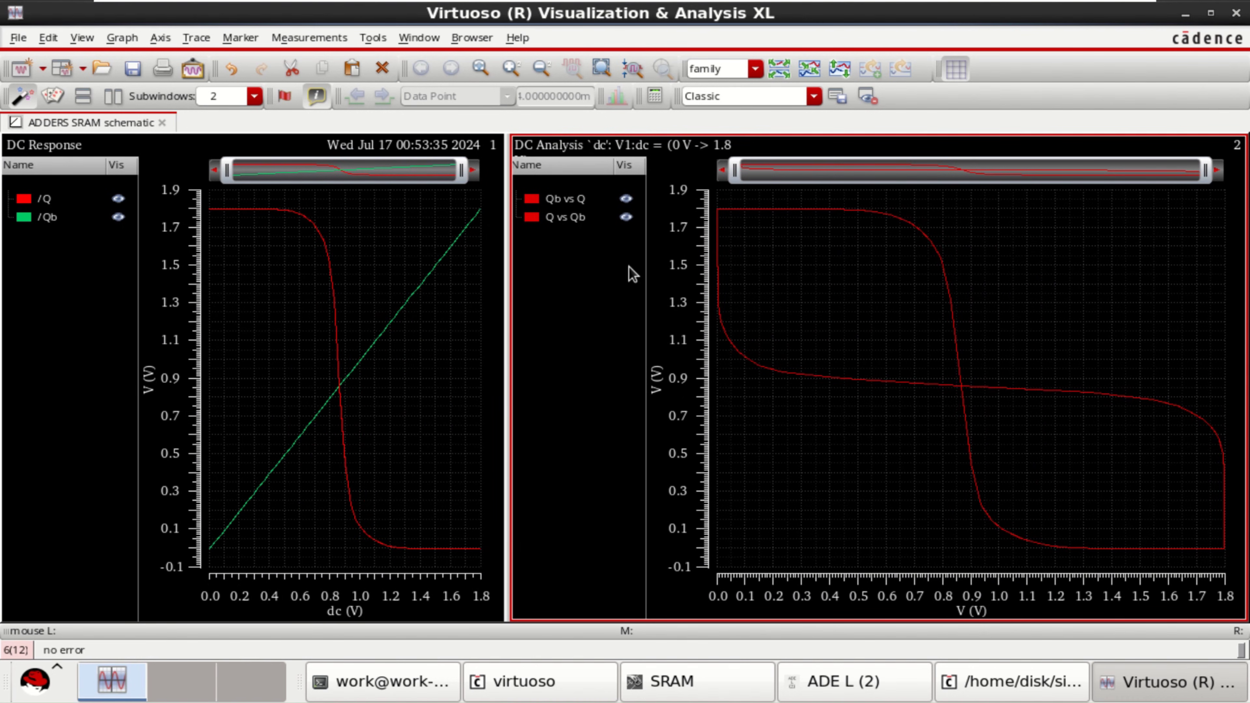
{"action": "left_click", "coordinate": [564, 201]}
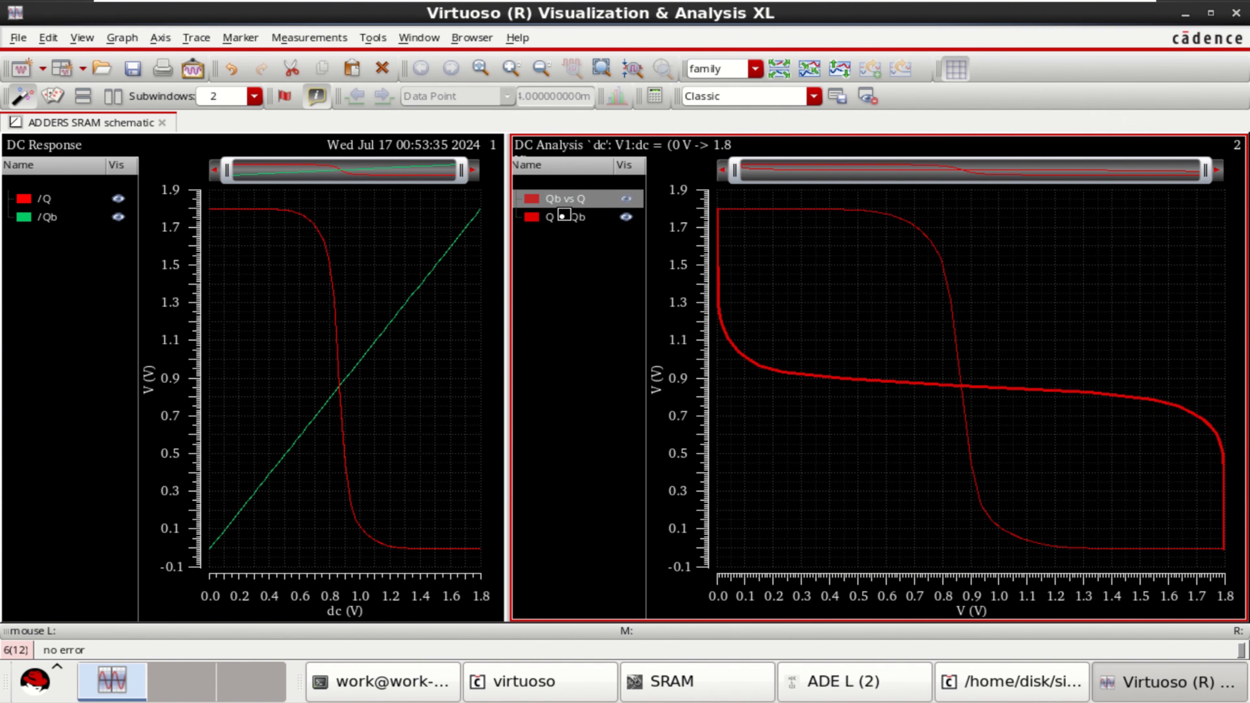
{"action": "left_click", "coordinate": [561, 217], "text": "ctrl"}
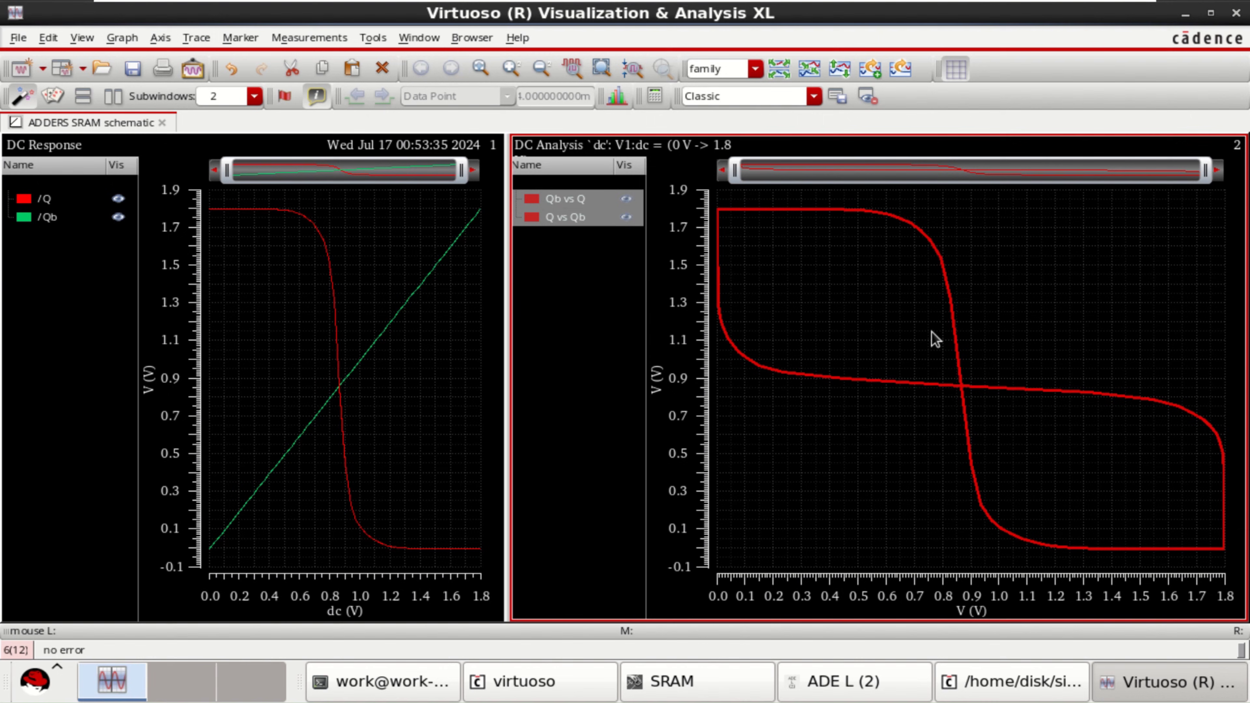
Move /Qb into the butterfly graph and make all three traces thick.
{"action": "mouse_move", "coordinate": [399, 311]}
{"action": "left_mouse_down"}
{"action": "mouse_move", "coordinate": [740, 362]}
{"action": "mouse_move", "coordinate": [970, 420]}
{"action": "mouse_move", "coordinate": [983, 477]}
{"action": "left_mouse_up"}
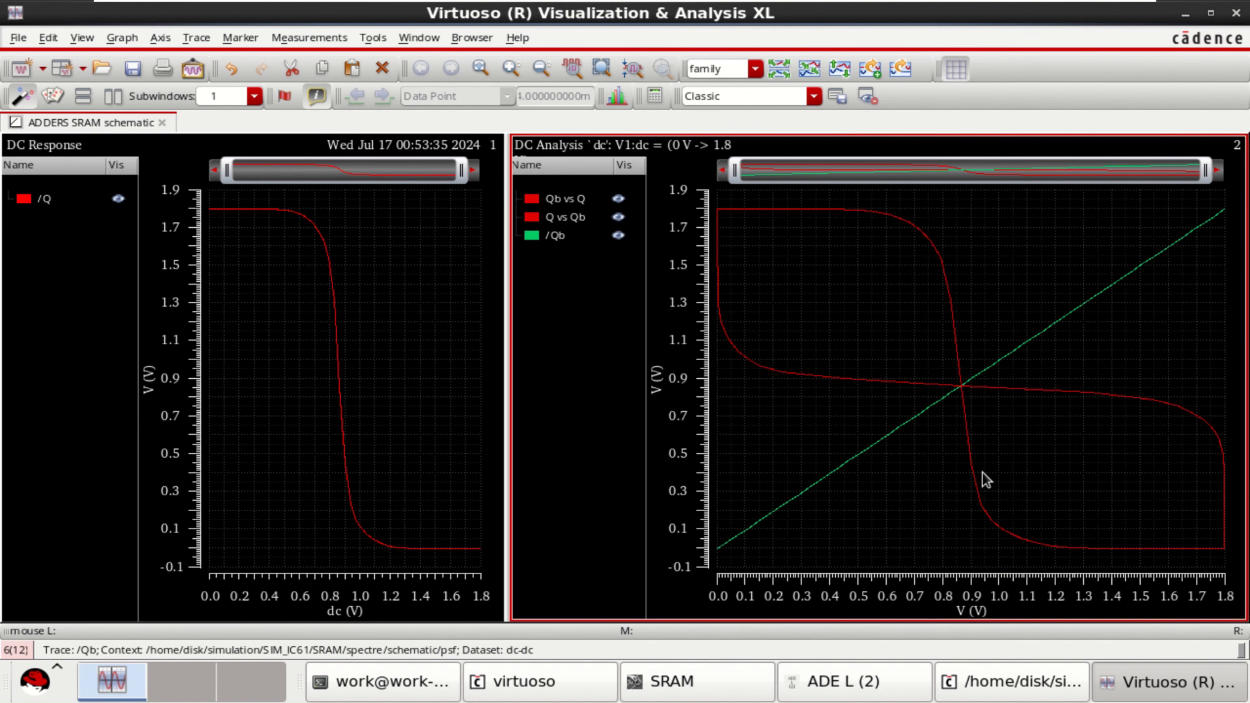
{"action": "left_click", "coordinate": [564, 202]}
{"action": "left_click", "coordinate": [562, 219], "text": "ctrl"}
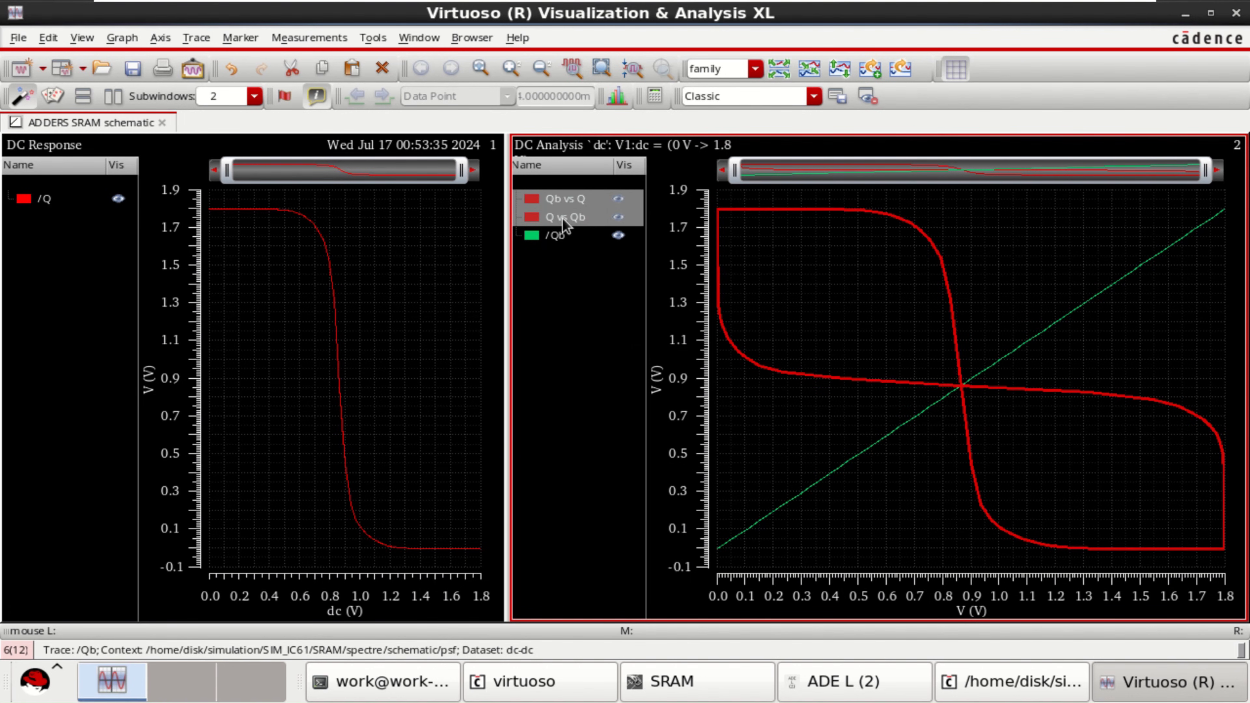
{"action": "left_click", "coordinate": [557, 235], "text": "ctrl"}
{"action": "right_click", "coordinate": [556, 235]}
{"action": "mouse_move", "coordinate": [627, 443]}
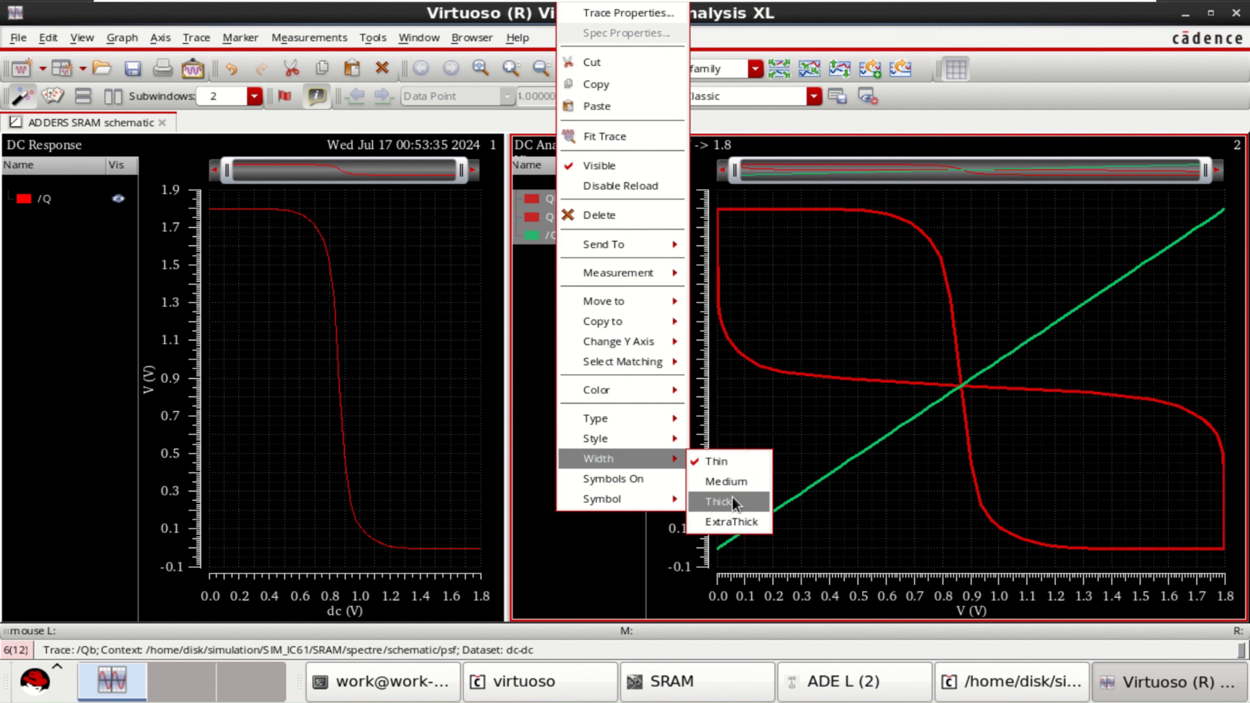
{"action": "left_click", "coordinate": [731, 501]}
Widen the butterfly graph further and reselect its three traces.
{"action": "left_click", "coordinate": [800, 280]}
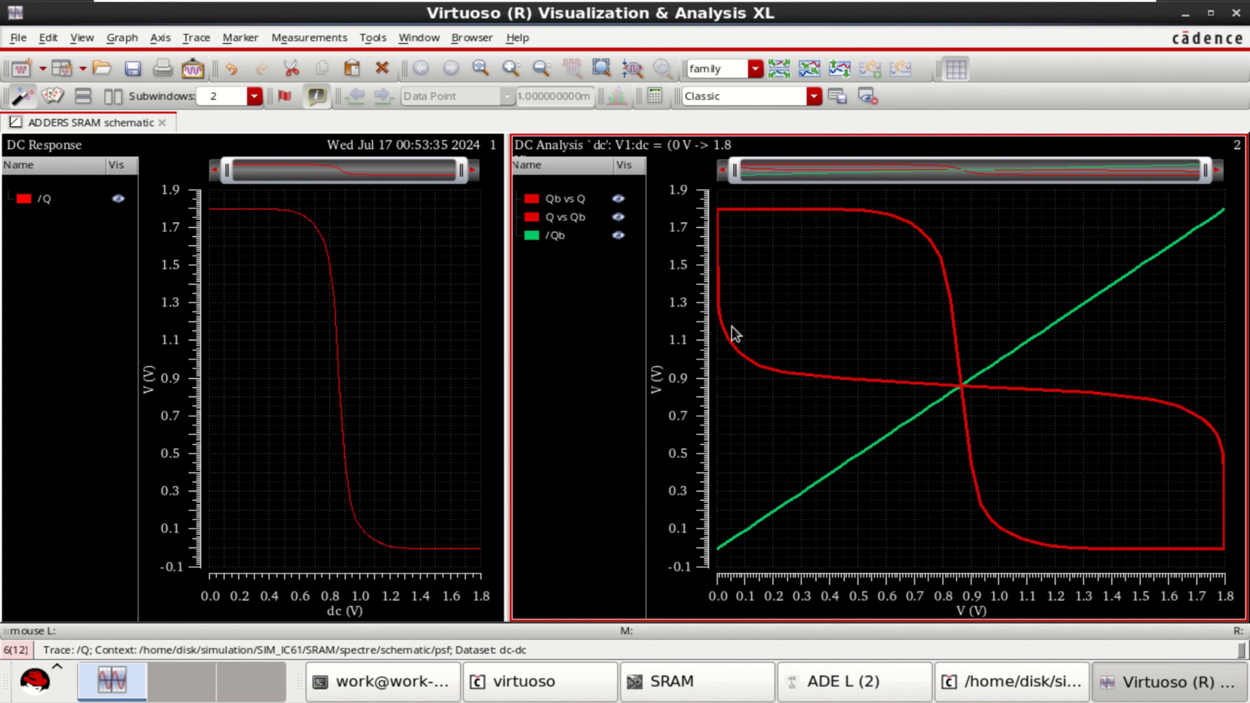
{"action": "mouse_move", "coordinate": [962, 396]}
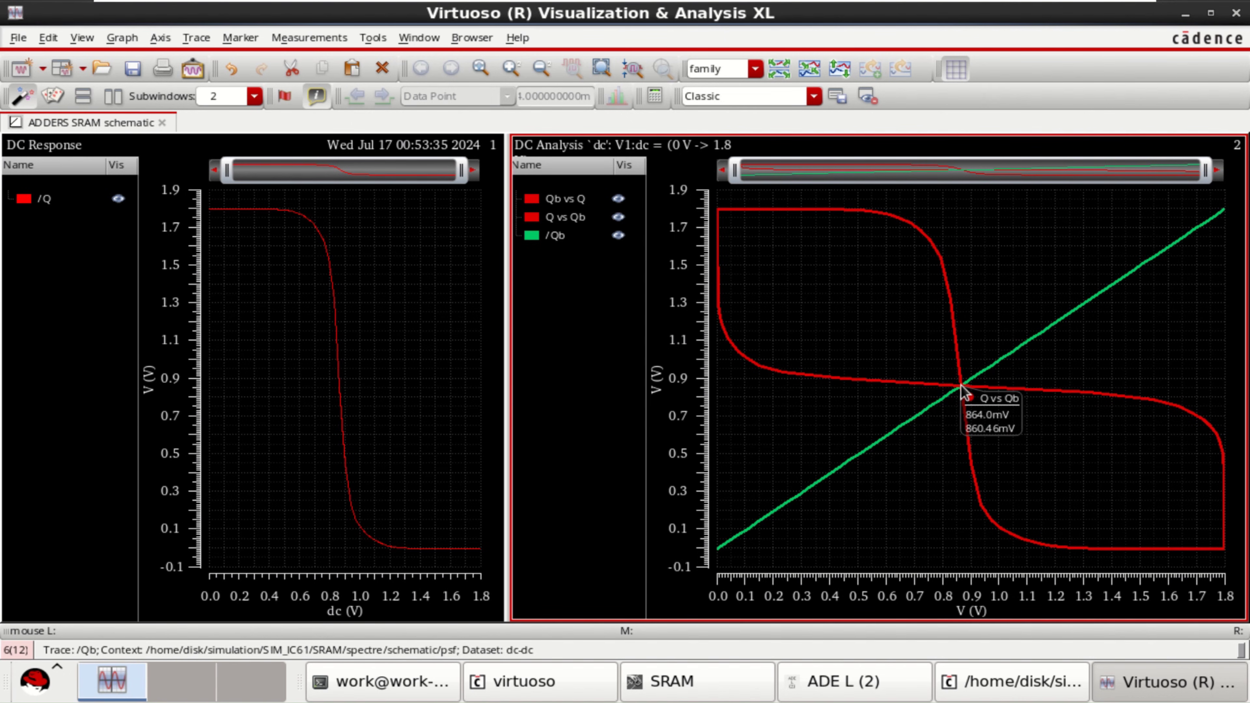
{"action": "left_click", "coordinate": [962, 392]}
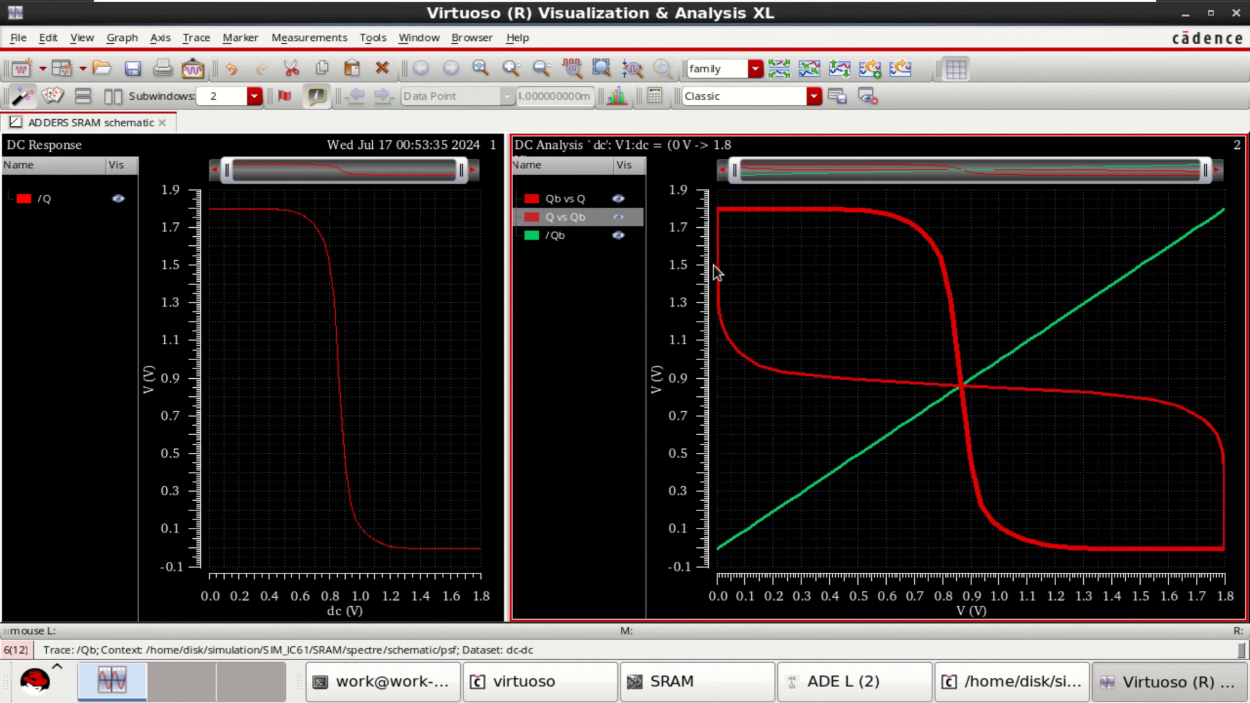
{"action": "left_click", "coordinate": [1079, 372]}
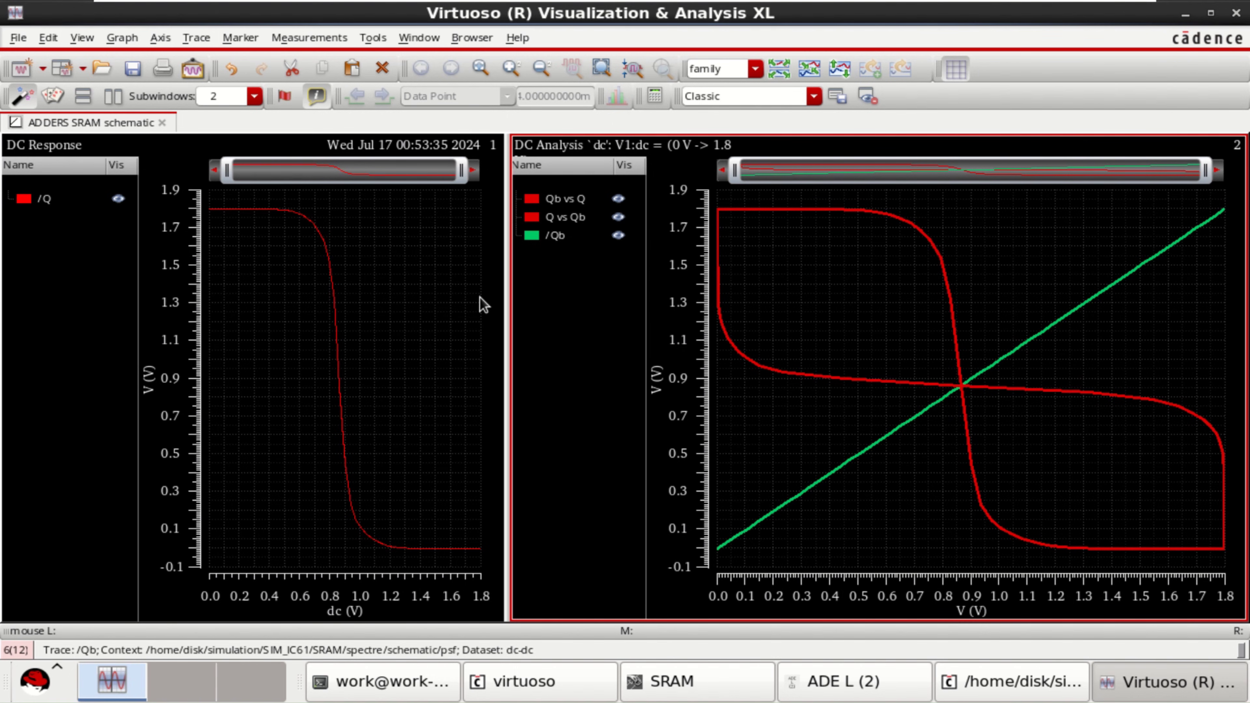
{"action": "left_click_drag", "start_coordinate": [508, 321], "coordinate": [447, 320]}
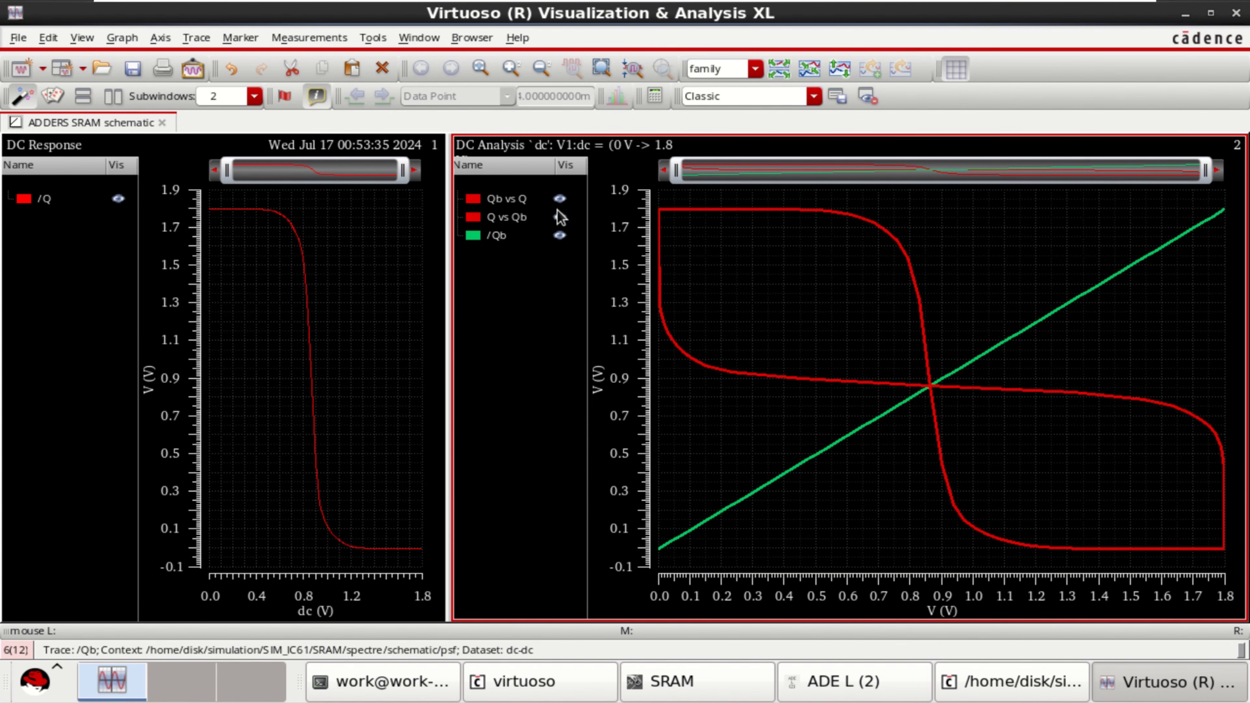
{"action": "left_click", "coordinate": [512, 200]}
{"action": "left_click", "coordinate": [502, 218], "text": "shift"}
{"action": "left_click", "coordinate": [483, 236], "text": "shift"}
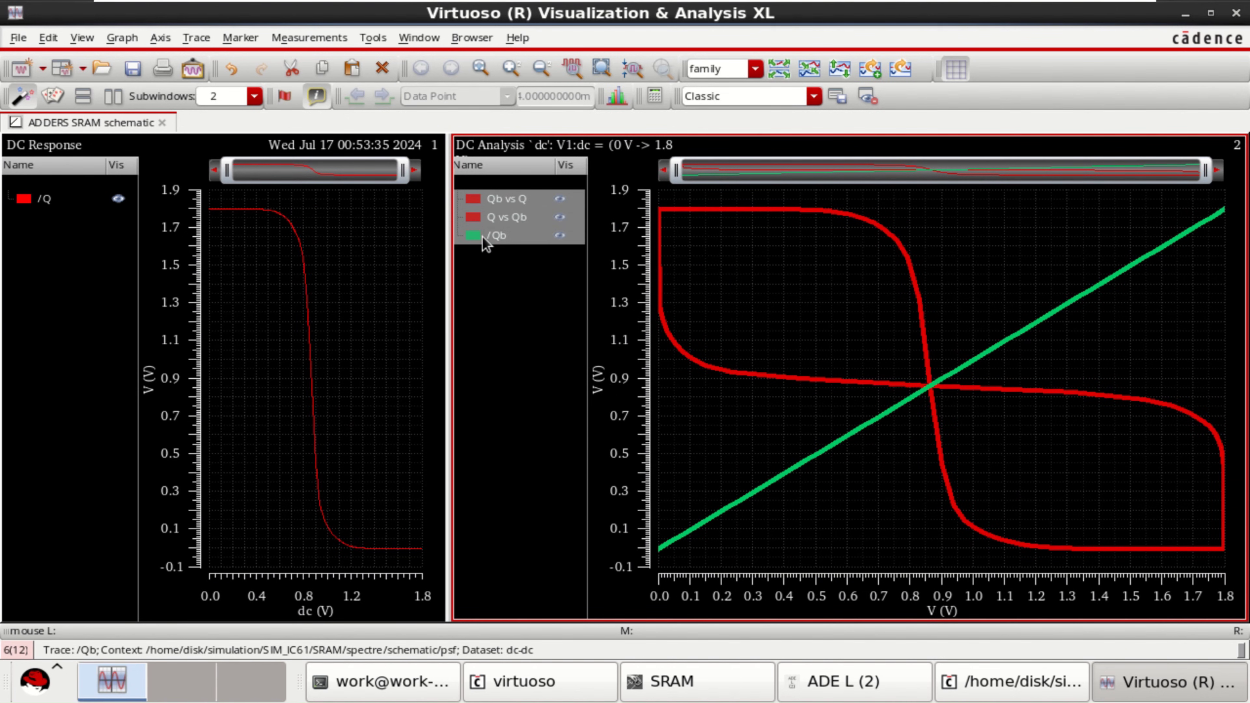